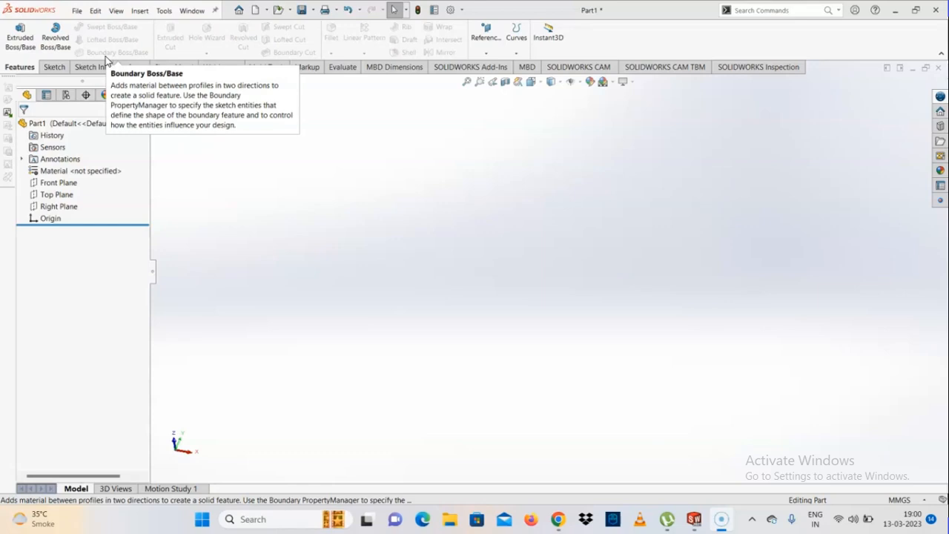
Sketch a center rectangle on the Top Plane, centred on the origin, about 165 mm wide and 119 mm high
click(57, 183)
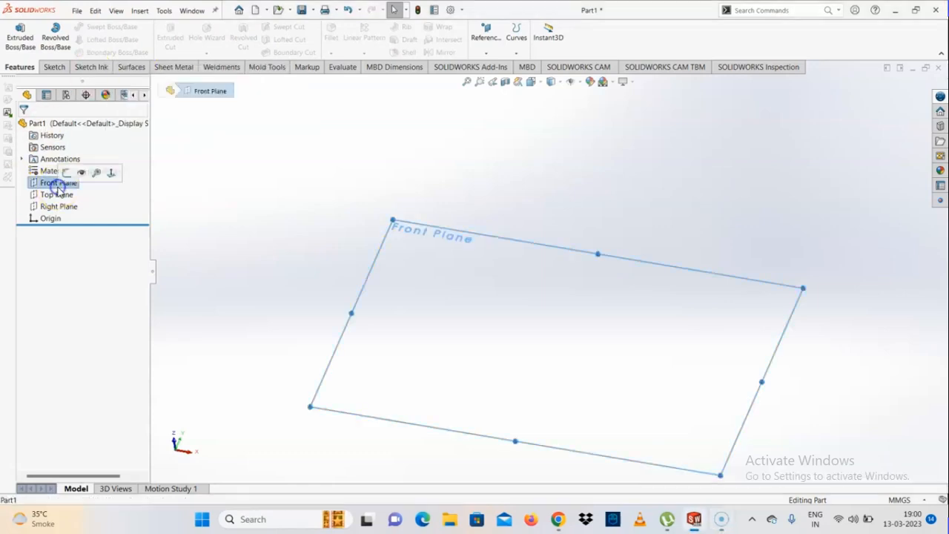
click(60, 195)
click(68, 173)
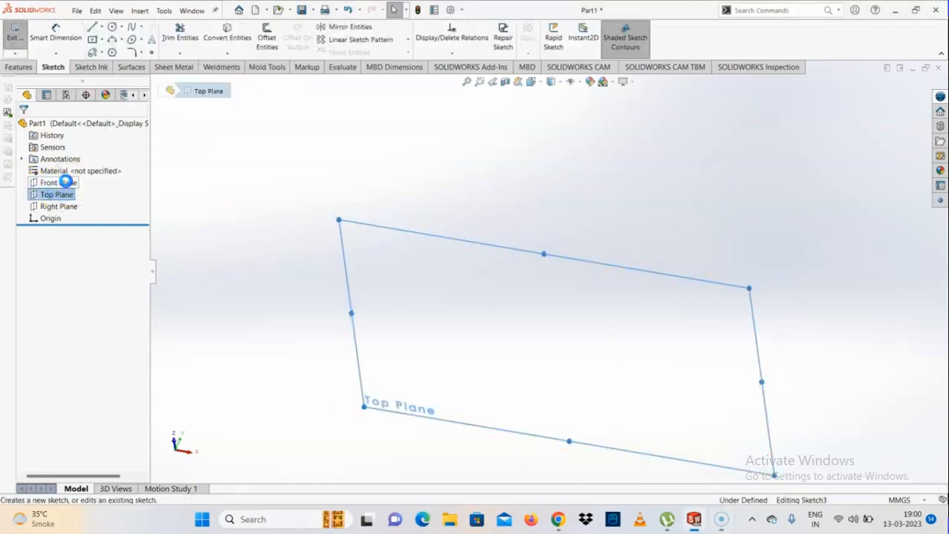
click(102, 39)
click(112, 78)
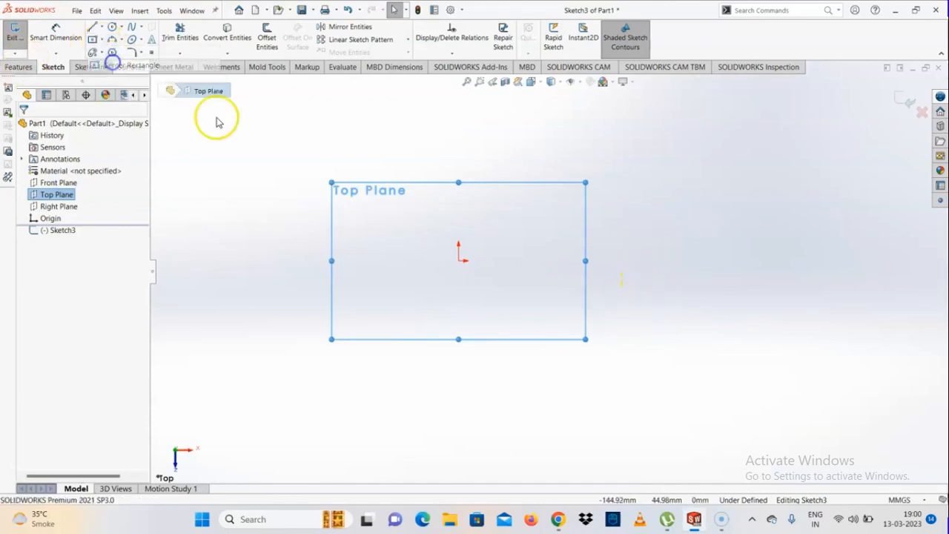
click(462, 264)
click(341, 346)
right_click(352, 350)
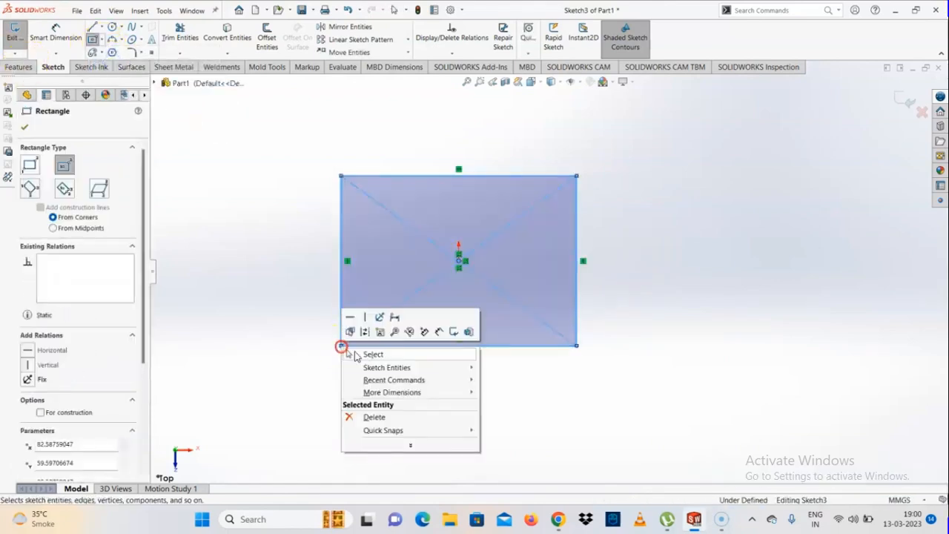
click(366, 356)
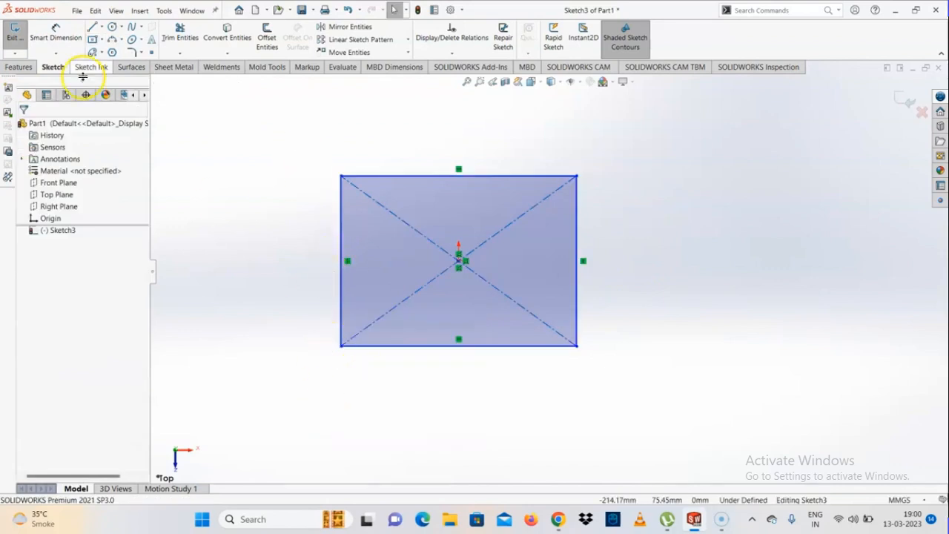
Dimension the rectangle 120 mm high and 100 mm wide, and exit the sketch
click(56, 33)
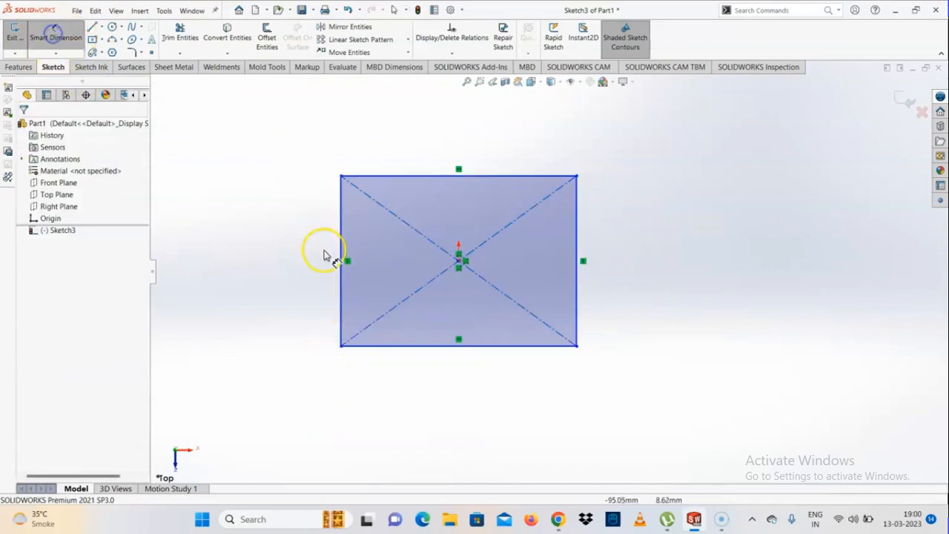
click(339, 280)
click(290, 278)
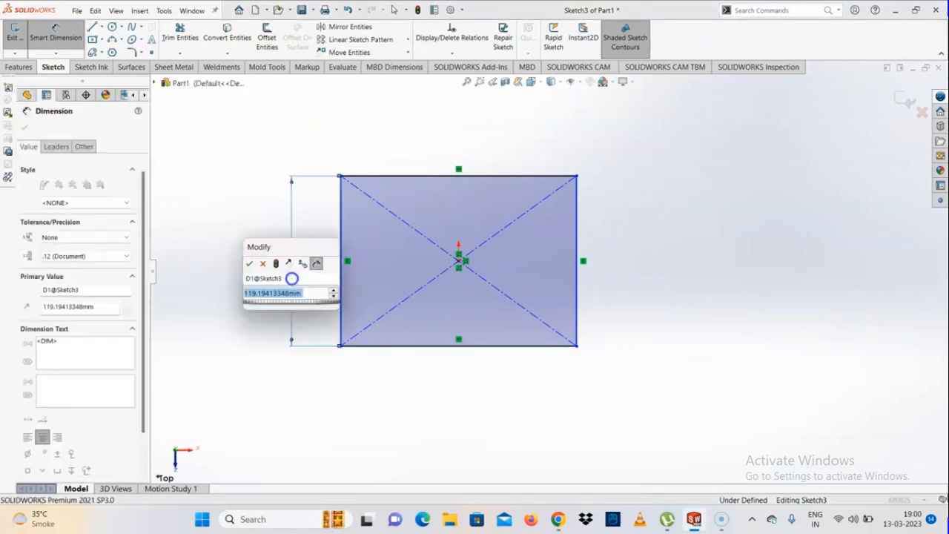
text(120)
key(Return)
click(405, 346)
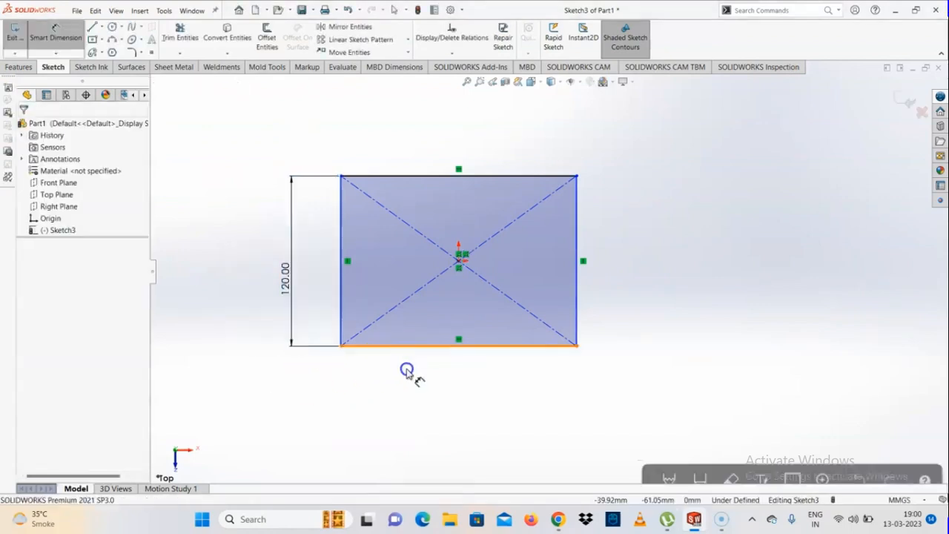
click(408, 371)
text(1)
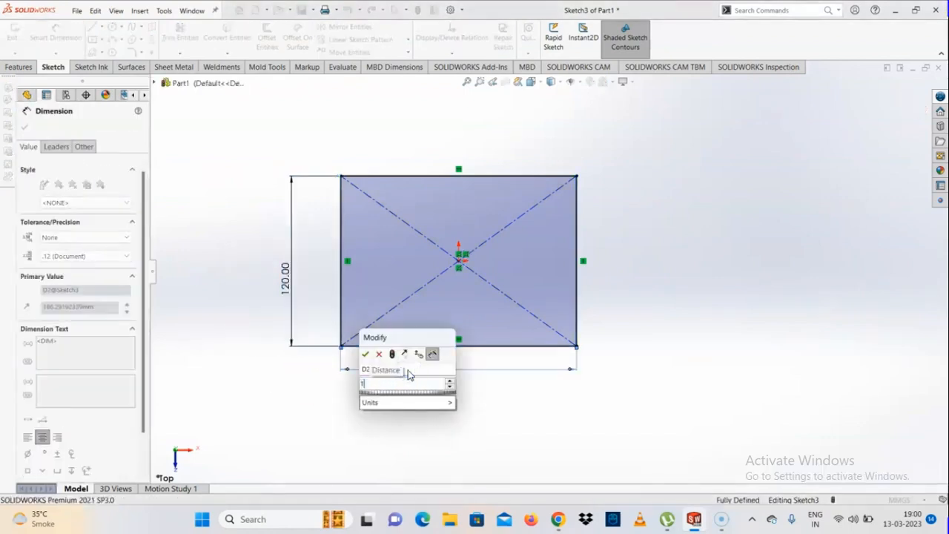
key(Return)
click(674, 339)
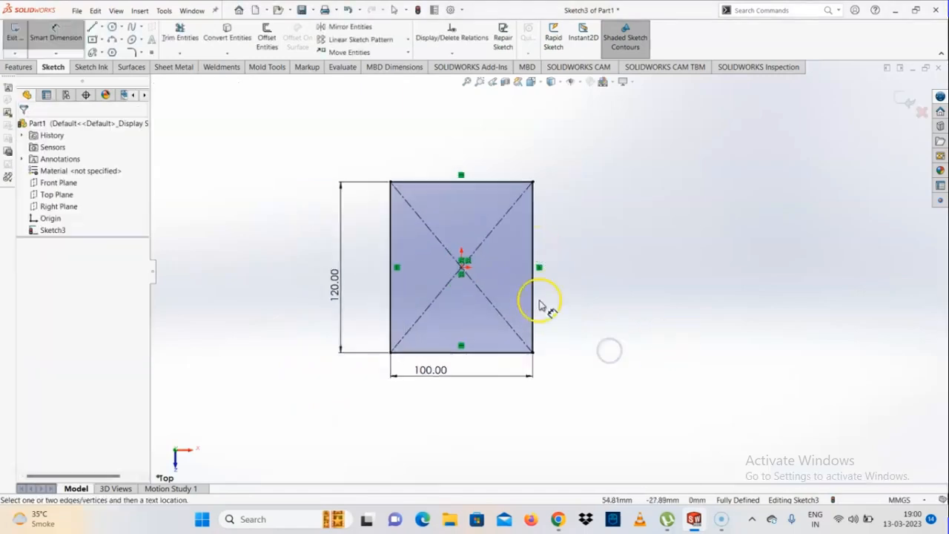
click(895, 99)
Create a reference plane offset 100 mm above the Top Plane
mouse_move(676, 286)
middle_down()
mouse_move(541, 262)
mouse_move(515, 161)
mouse_move(495, 213)
mouse_move(509, 163)
middle_up()
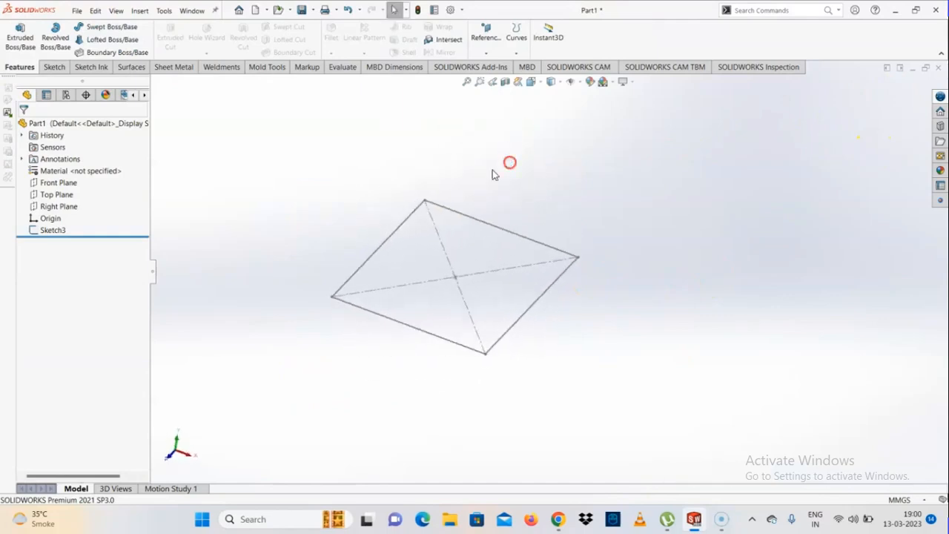
click(56, 195)
middle_drag(517, 298, 485, 273)
scroll(485, 273, up, 3)
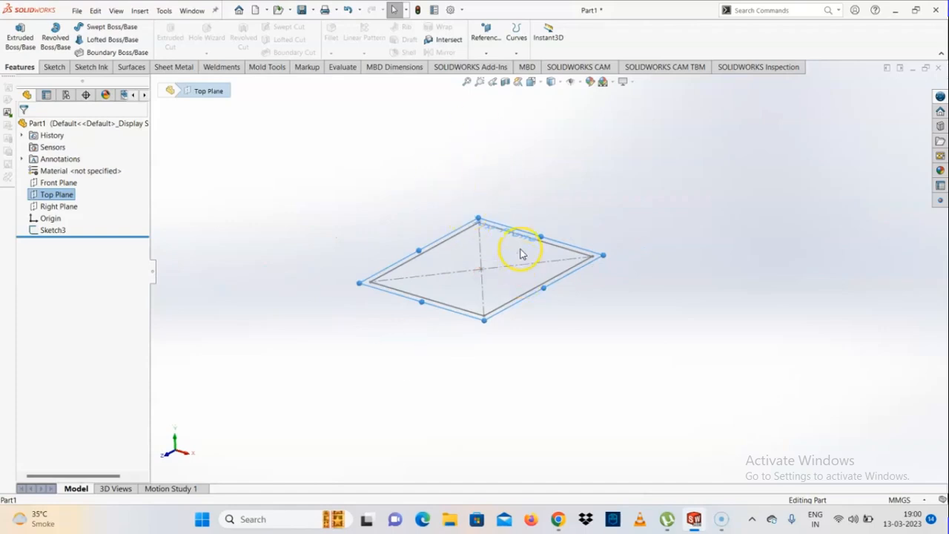
scroll(520, 250, down, 2)
middle_drag(520, 249, 506, 288)
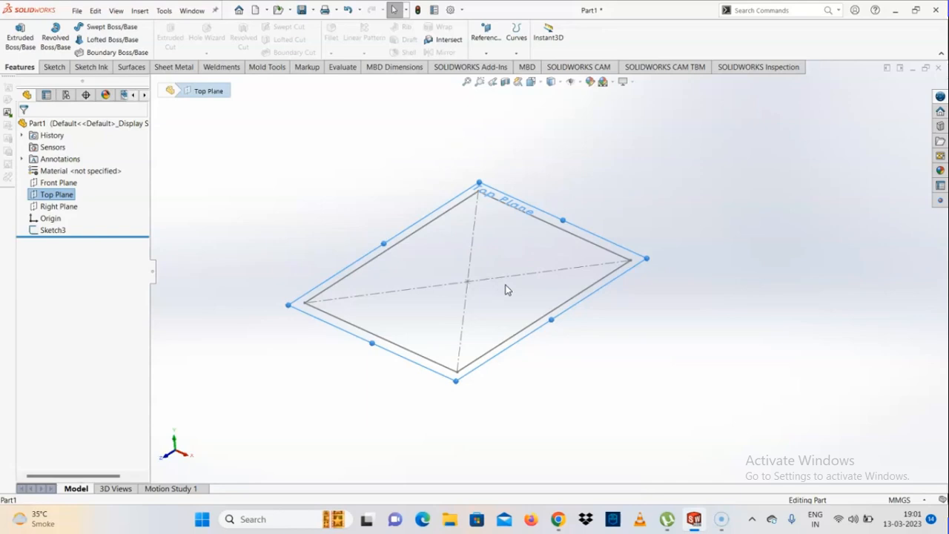
click(486, 52)
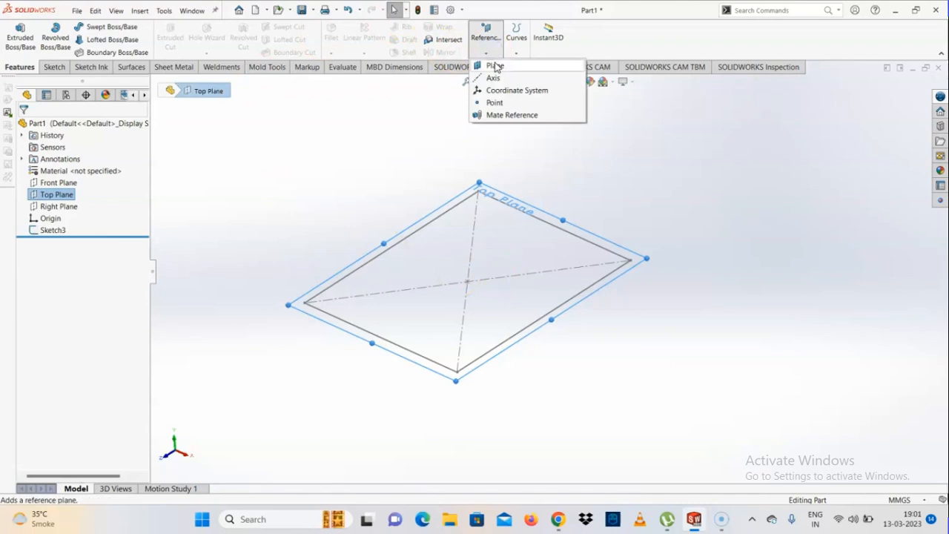
click(494, 66)
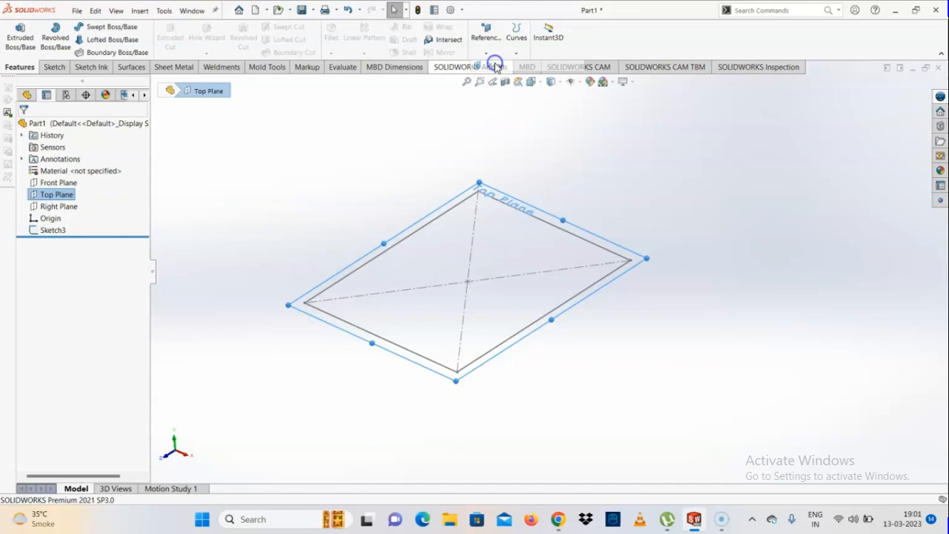
scroll(474, 281, up, 3)
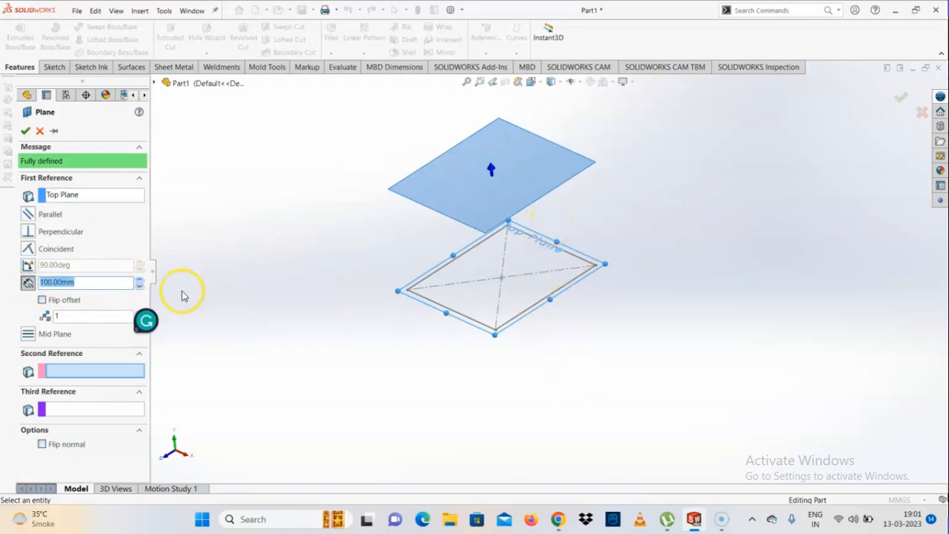
click(43, 300)
click(49, 304)
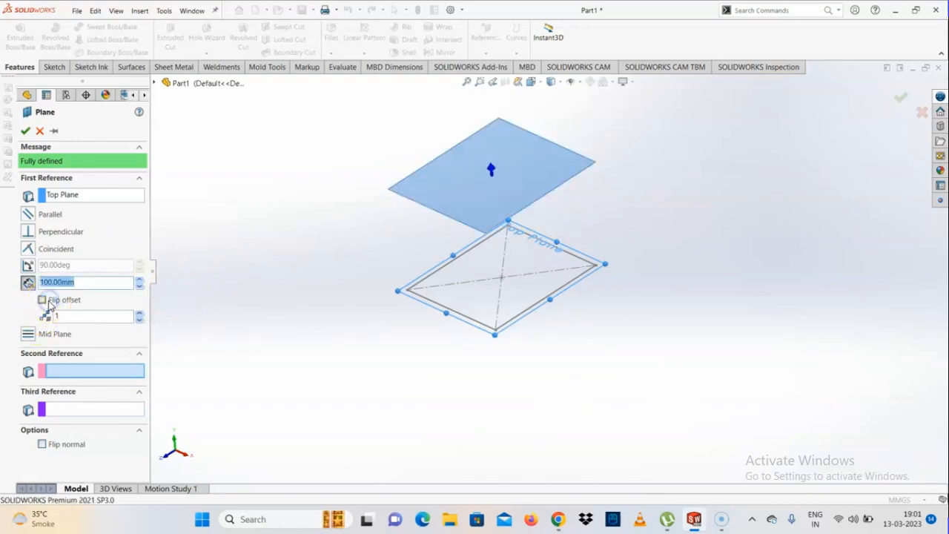
scroll(583, 166, down, 2)
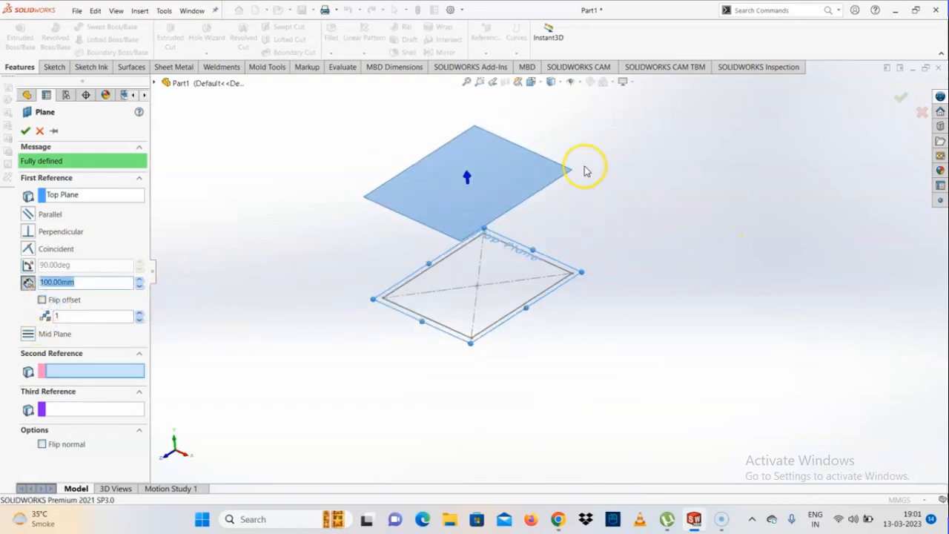
click(25, 131)
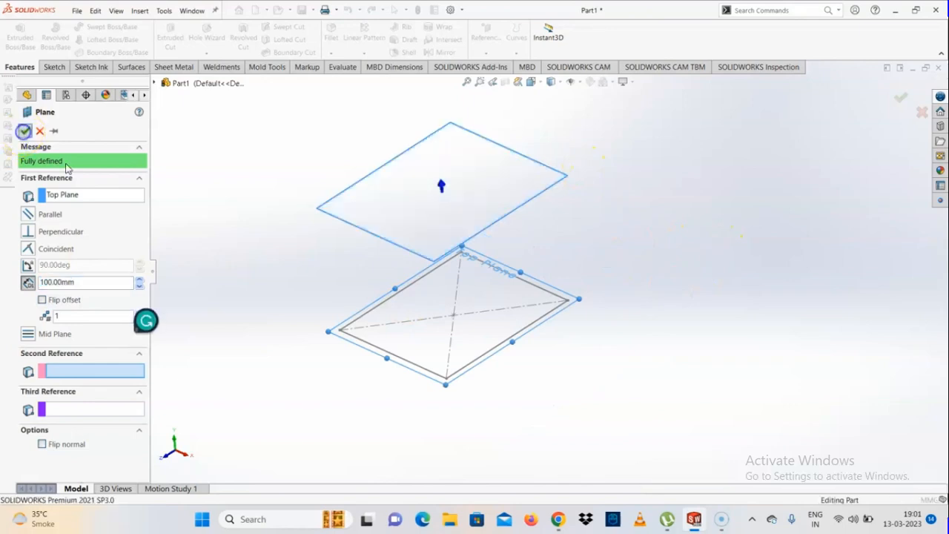
click(487, 185)
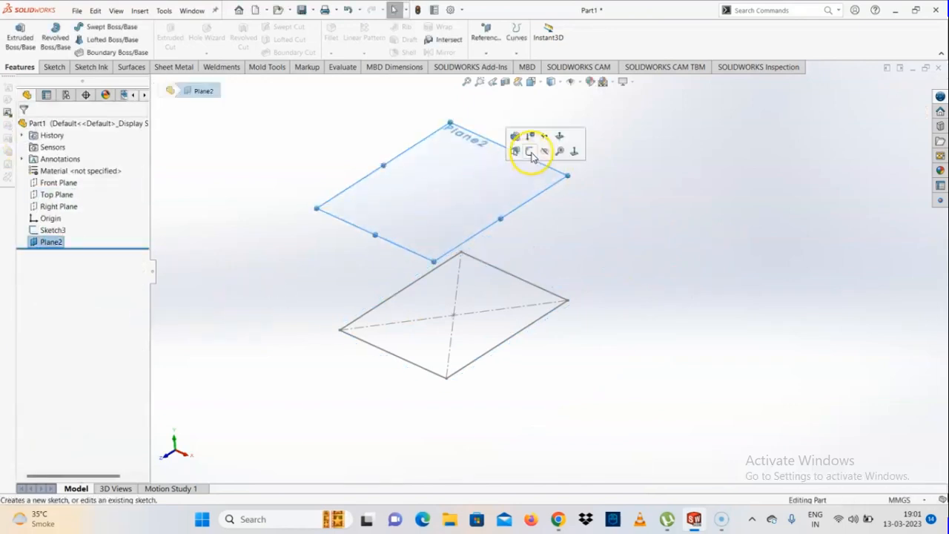
click(265, 336)
click(42, 244)
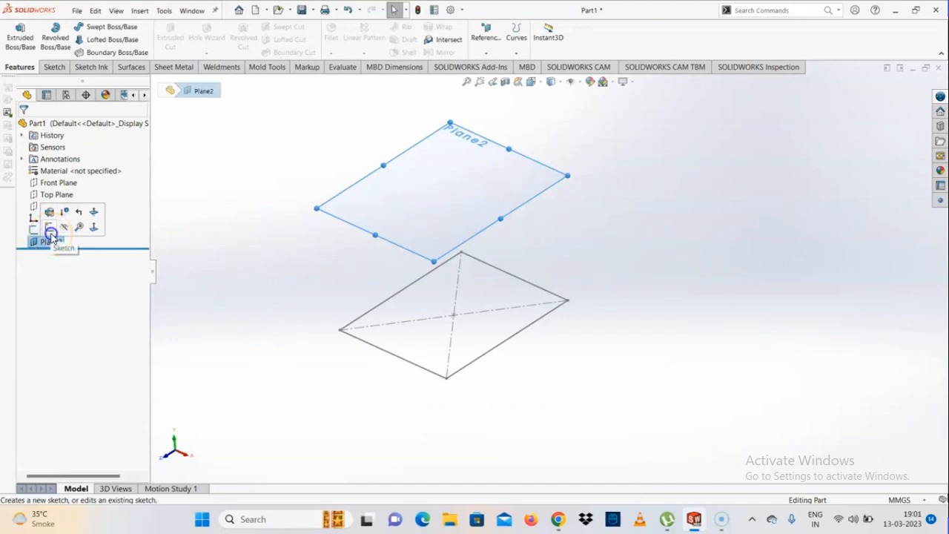
click(231, 380)
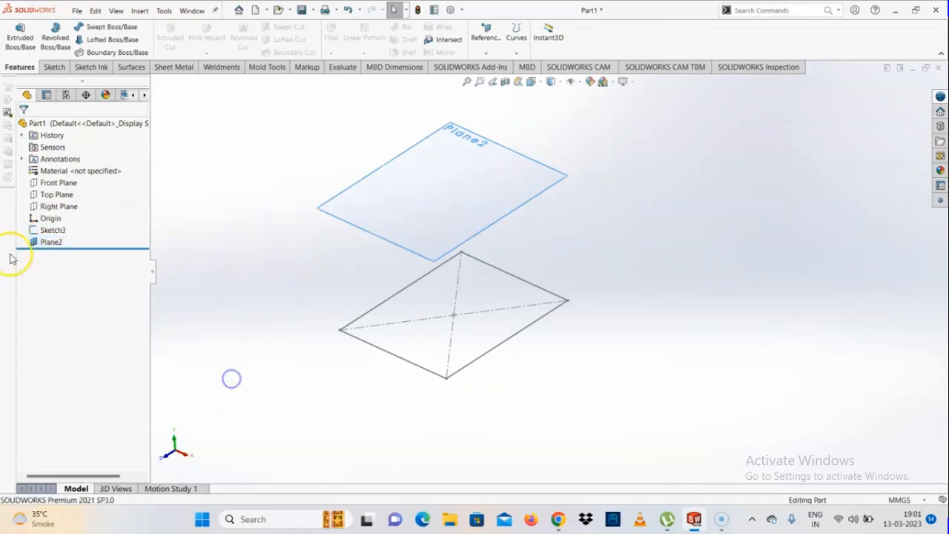
Sketch a circle centred on the origin on the offset plane, with a radius of about 30 mm
click(49, 243)
click(56, 228)
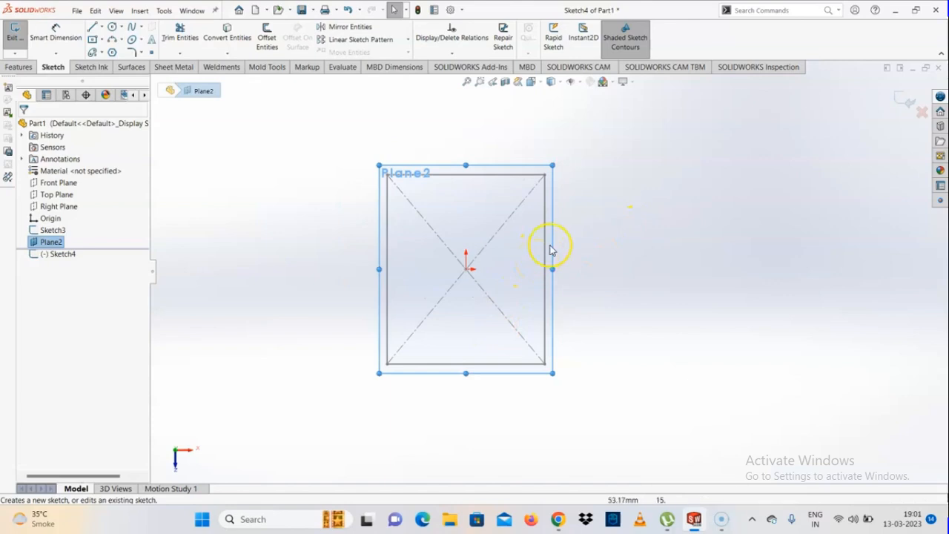
click(110, 27)
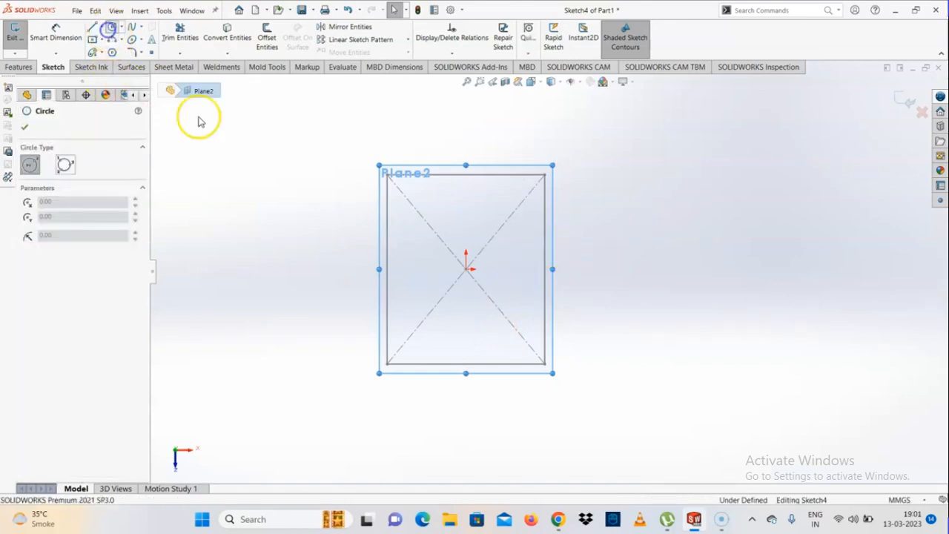
click(466, 269)
click(509, 290)
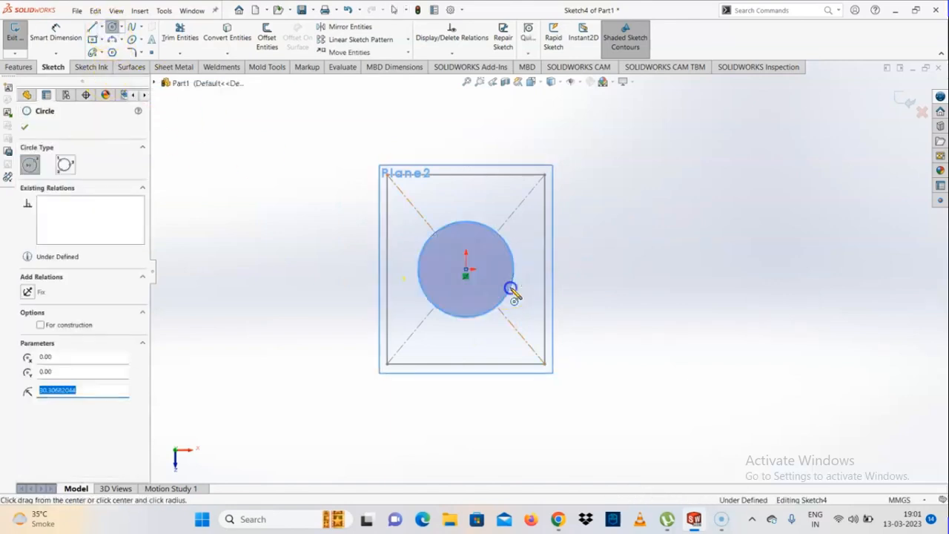
right_click(541, 312)
click(566, 309)
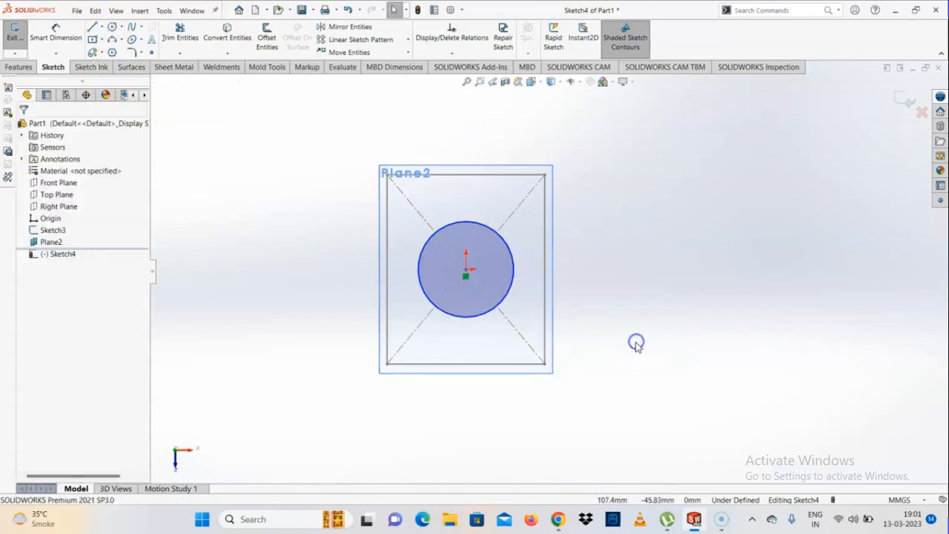
Dimension the circle's diameter as 50 mm and exit the sketch
click(42, 41)
click(467, 317)
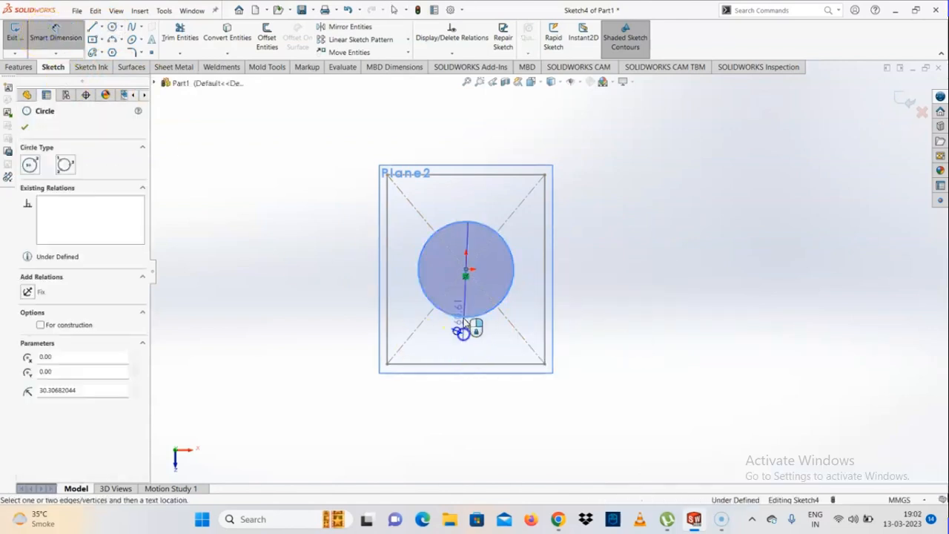
click(463, 424)
text(50)
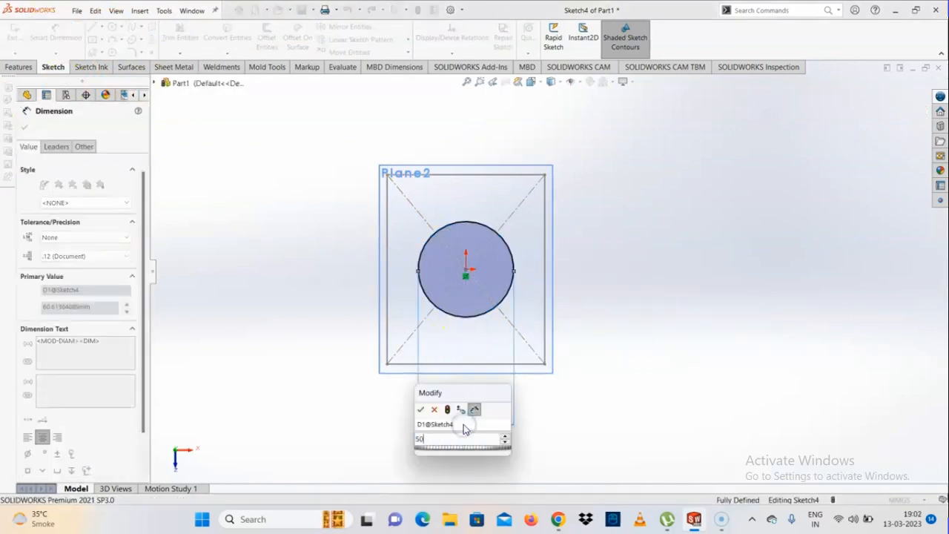
key(Return)
scroll(480, 206, down, 2)
middle_drag(480, 206, 409, 317)
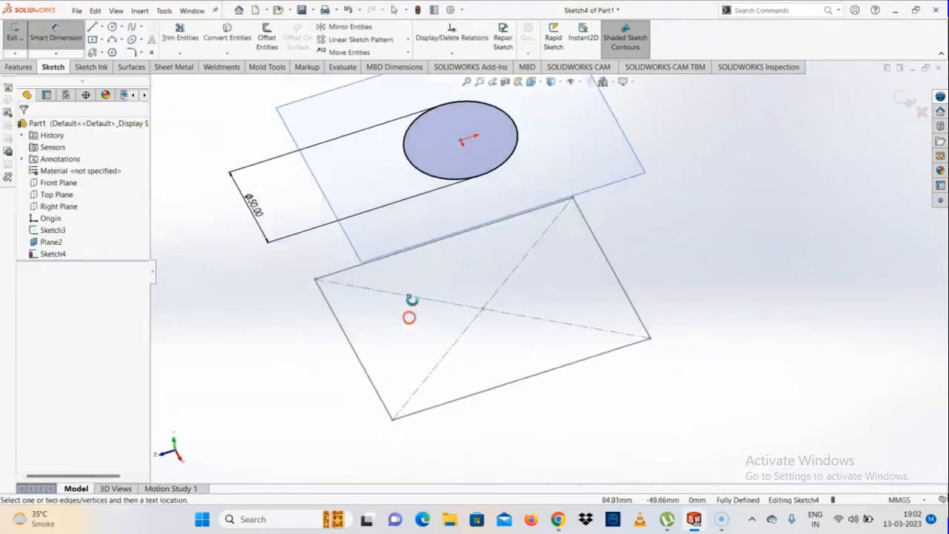
scroll(529, 260, up, 3)
middle_drag(528, 260, 540, 222)
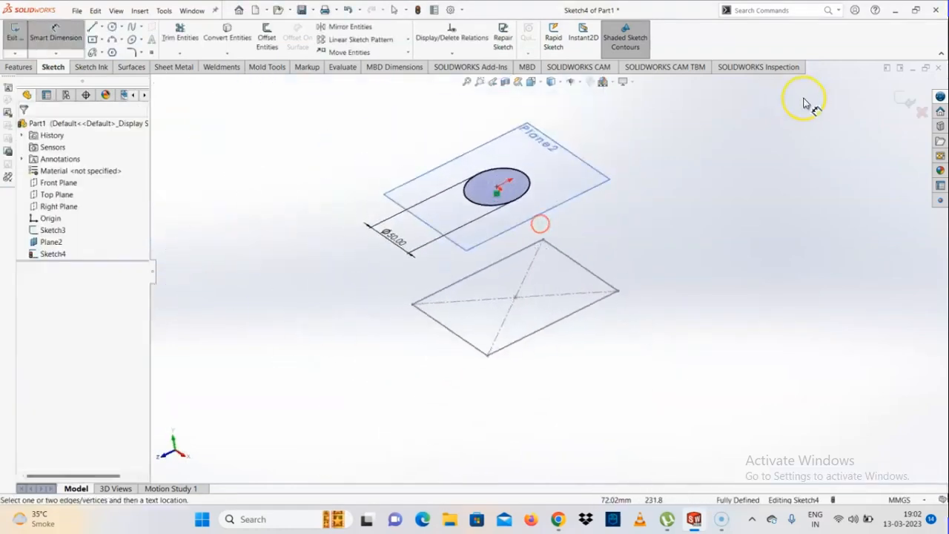
click(903, 100)
mouse_move(713, 262)
middle_down()
mouse_move(617, 263)
mouse_move(557, 345)
mouse_move(470, 205)
mouse_move(527, 305)
middle_up()
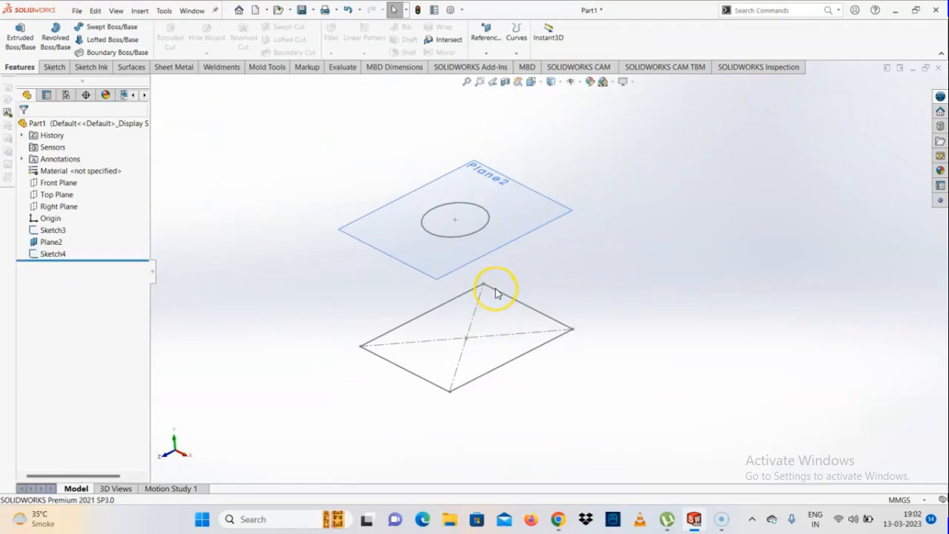
middle_drag(497, 293, 567, 246)
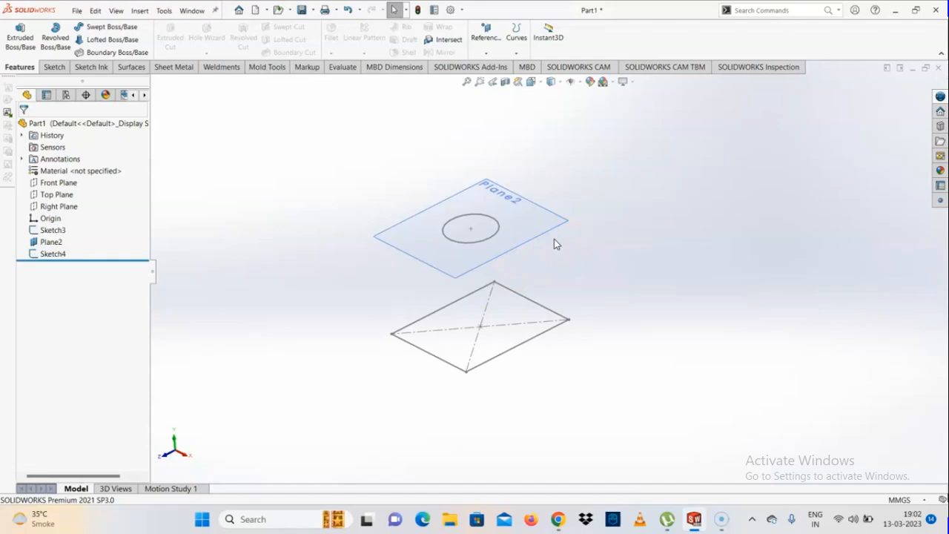
click(99, 40)
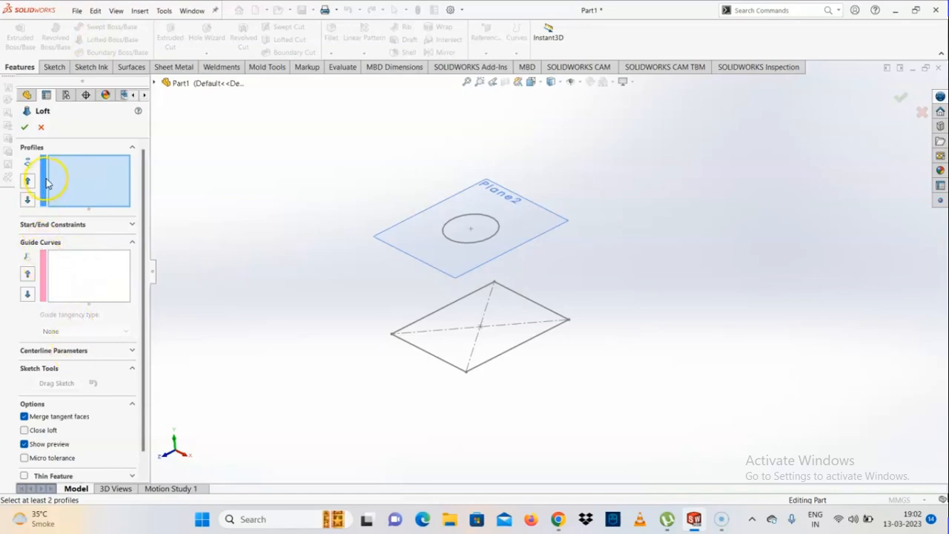
drag(144, 314, 139, 385)
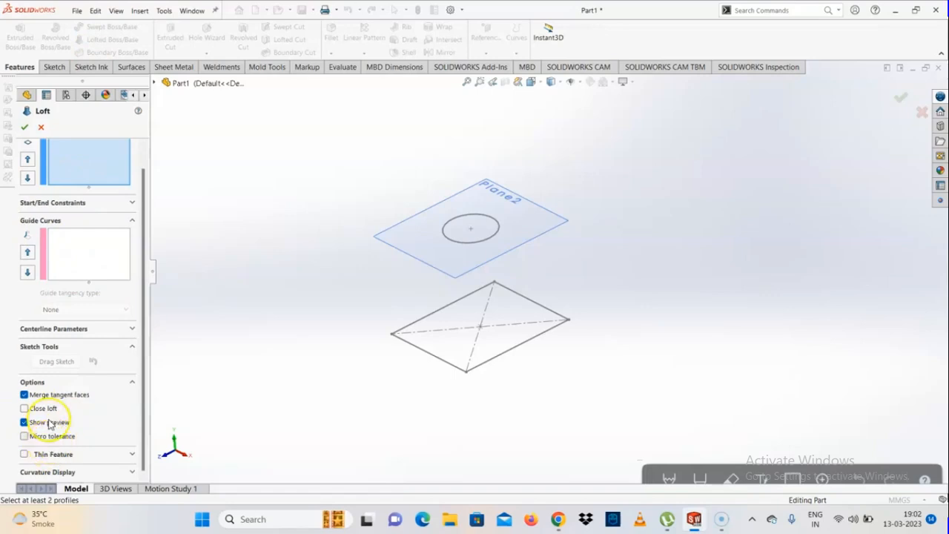
click(39, 127)
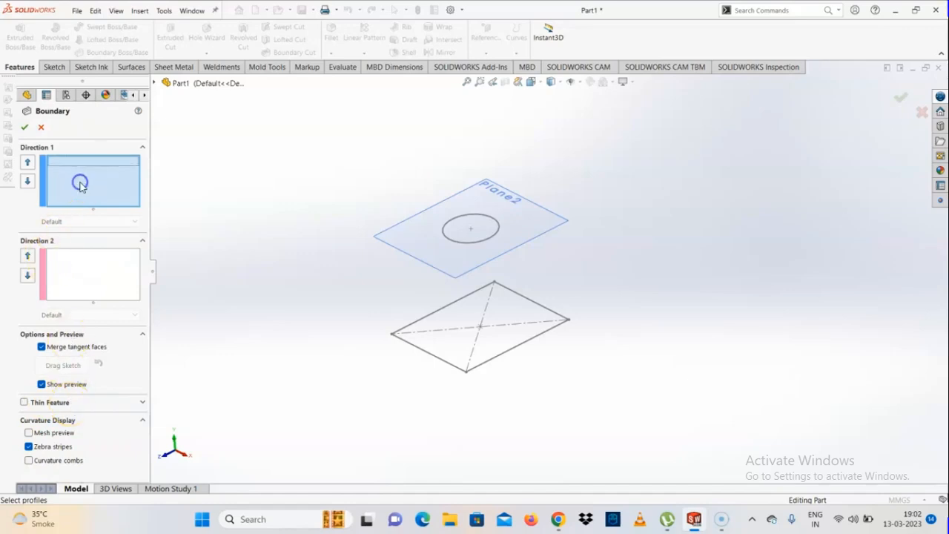
Select the circle on the offset plane as the first Direction 1 profile of the boundary feature
click(450, 239)
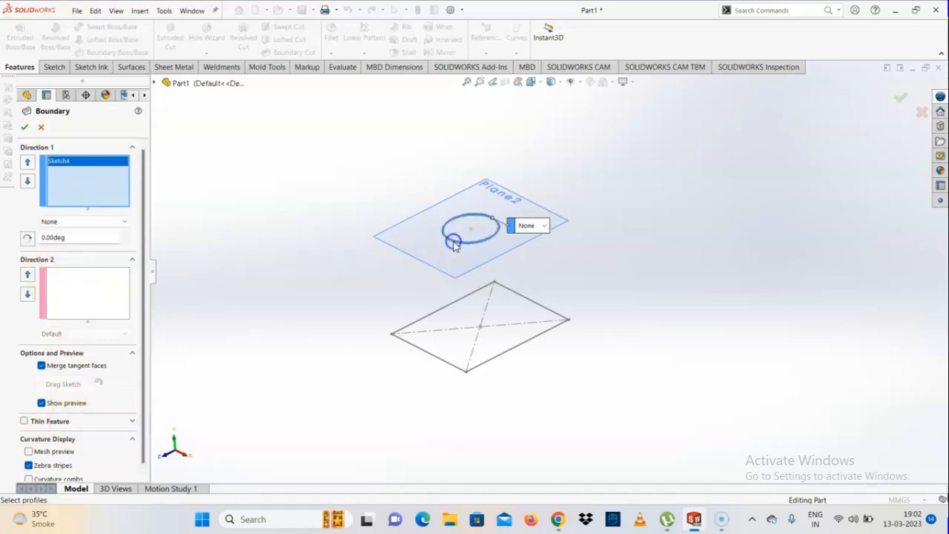
click(110, 300)
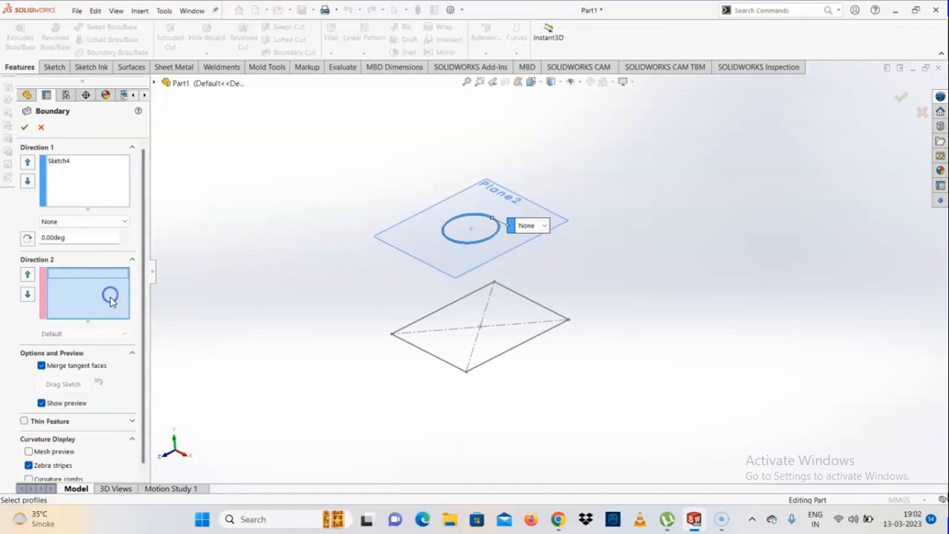
click(439, 358)
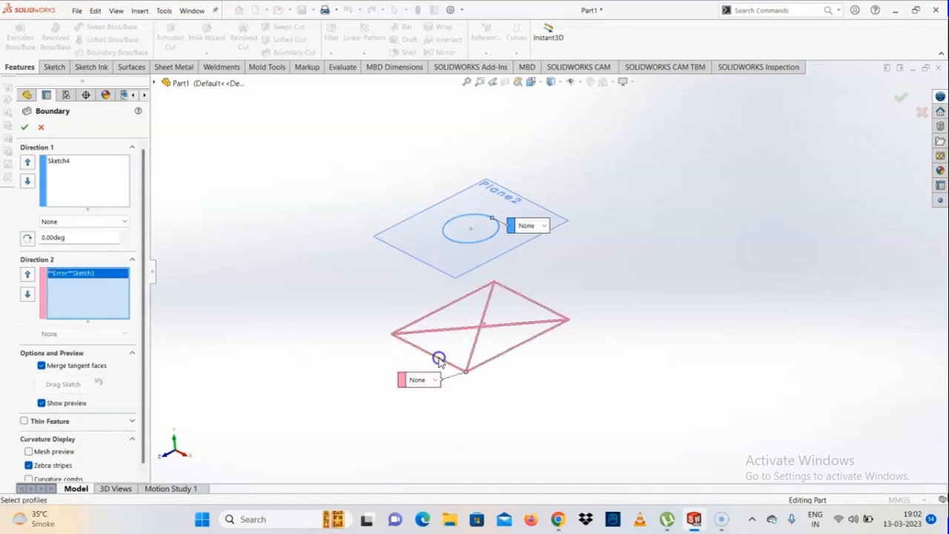
right_click(103, 286)
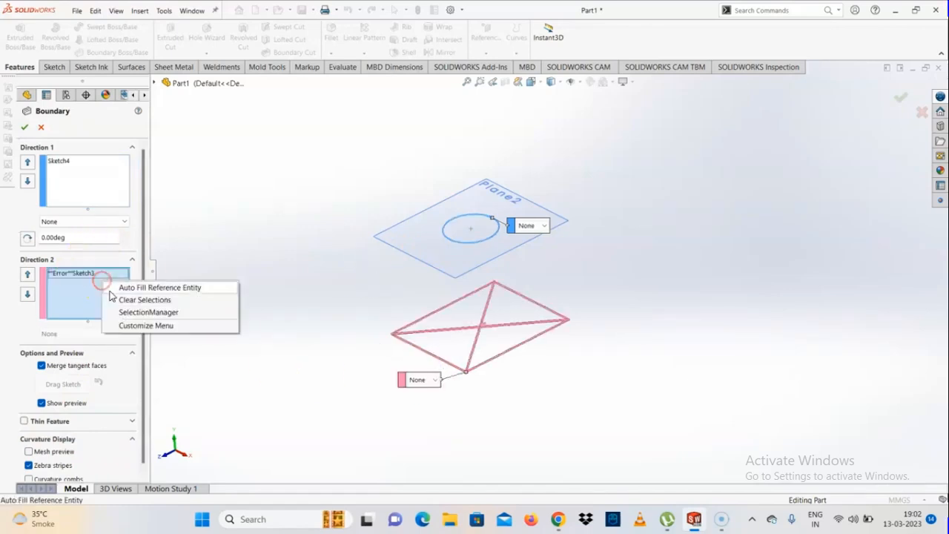
click(124, 300)
Add the rectangle sketch as the second Direction 1 profile of the boundary feature
click(84, 186)
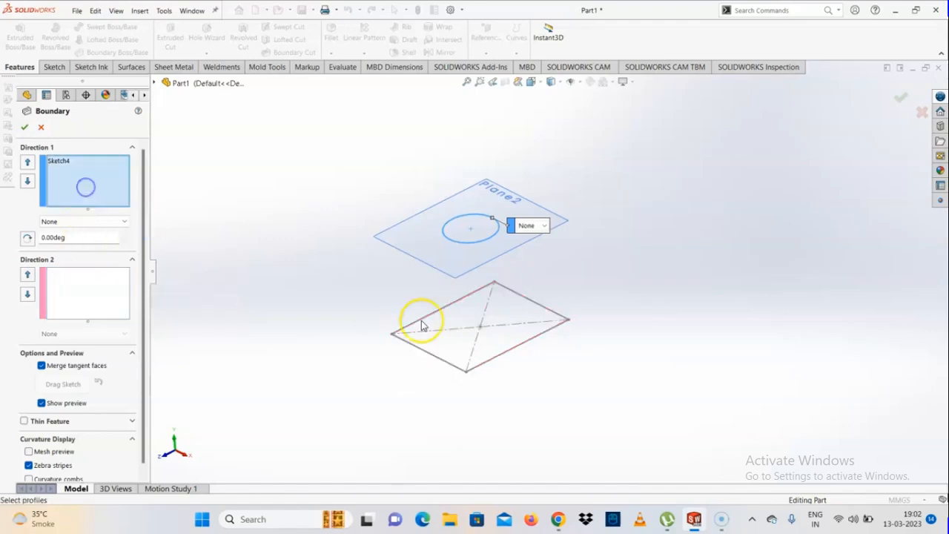
click(438, 360)
scroll(474, 311, down, 3)
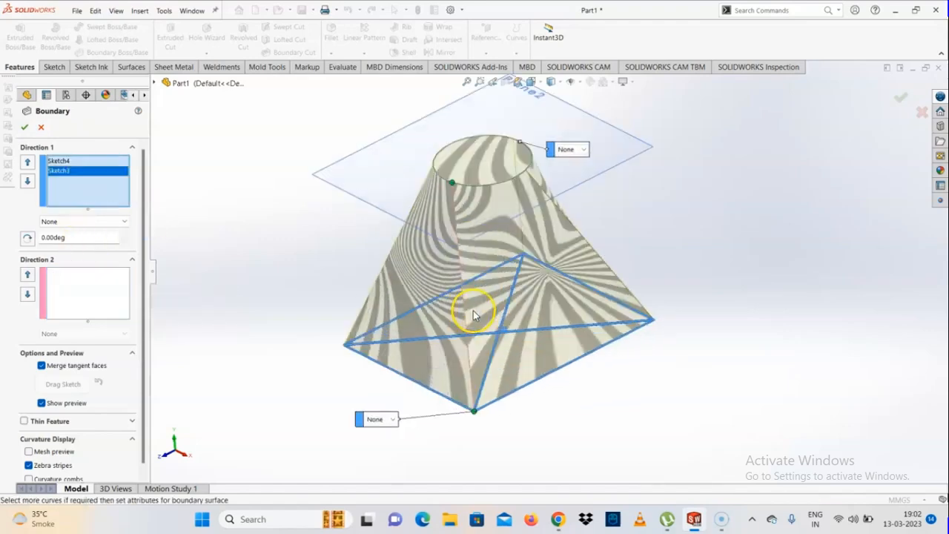
Turn off the zebra stripes in the curvature display of the boundary preview
mouse_move(473, 310)
middle_down()
mouse_move(509, 275)
mouse_move(512, 317)
mouse_move(448, 318)
mouse_move(465, 350)
middle_up()
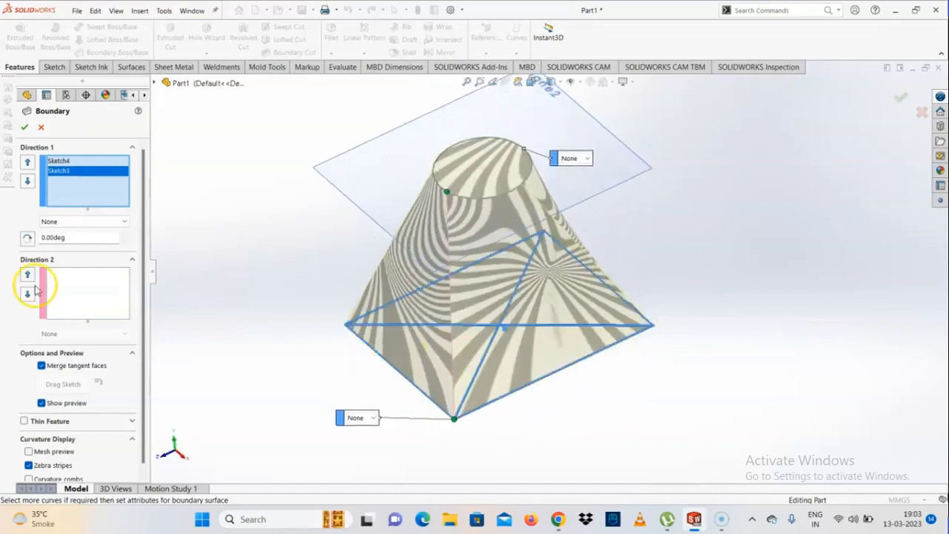
scroll(477, 195, down, 2)
mouse_move(477, 196)
middle_down()
mouse_move(447, 203)
mouse_move(504, 153)
mouse_move(506, 198)
middle_up()
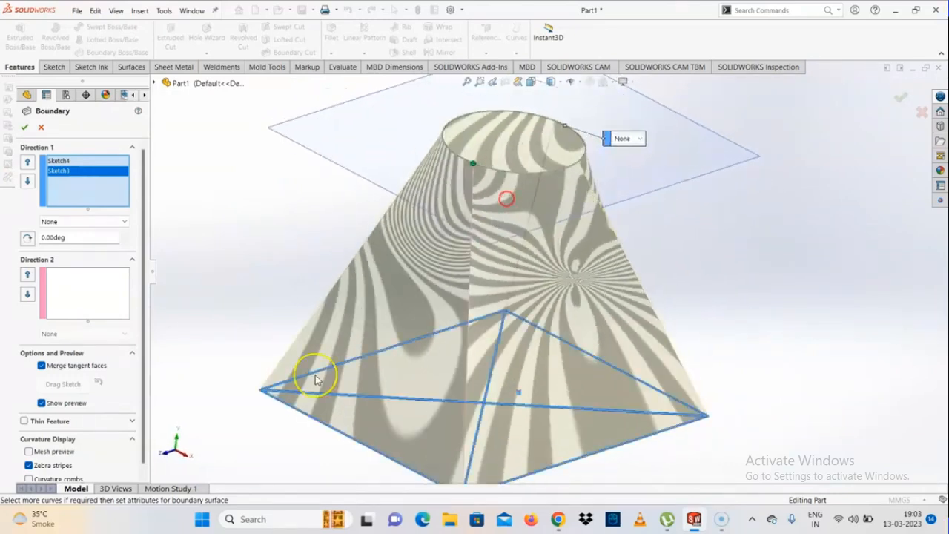
drag(144, 423, 142, 441)
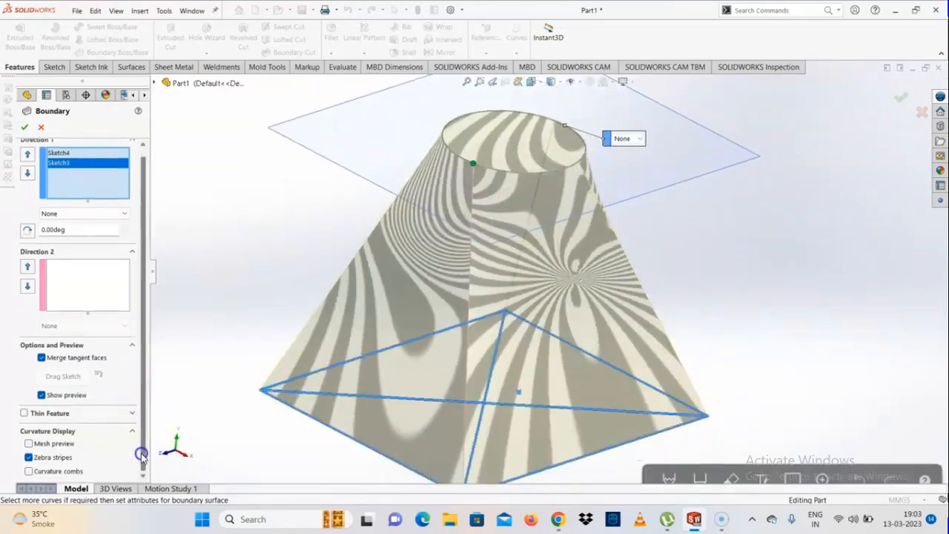
click(29, 458)
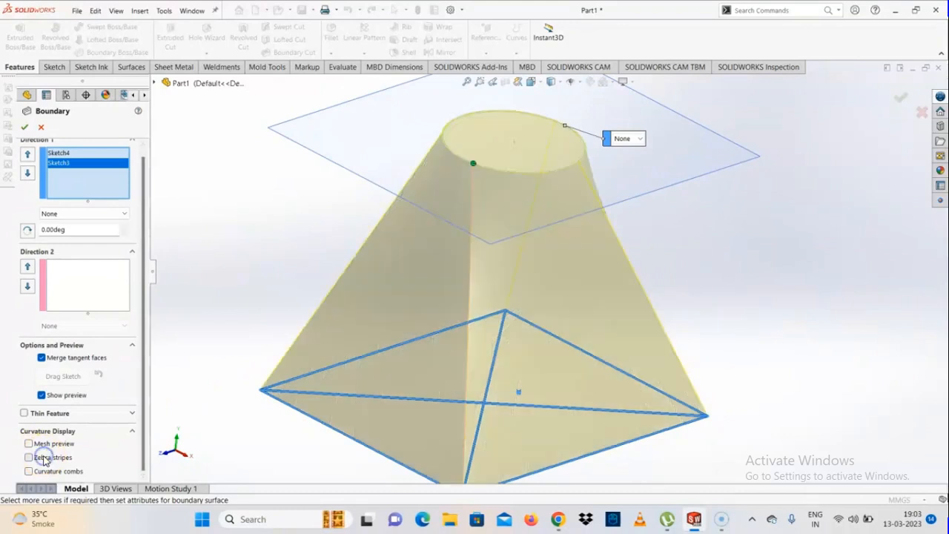
Move the connector point around the circle, away from the matching rectangle corner, to twist the boundary shape
mouse_move(581, 312)
middle_down()
mouse_move(522, 272)
mouse_move(547, 339)
mouse_move(553, 397)
middle_up()
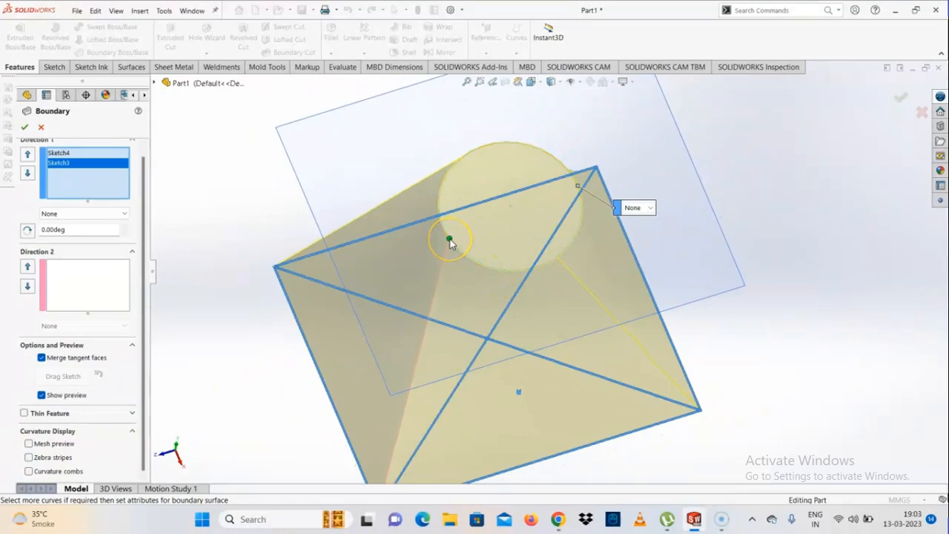
mouse_move(465, 313)
middle_down()
mouse_move(485, 201)
mouse_move(523, 265)
mouse_move(512, 299)
mouse_move(500, 268)
mouse_move(514, 407)
middle_up()
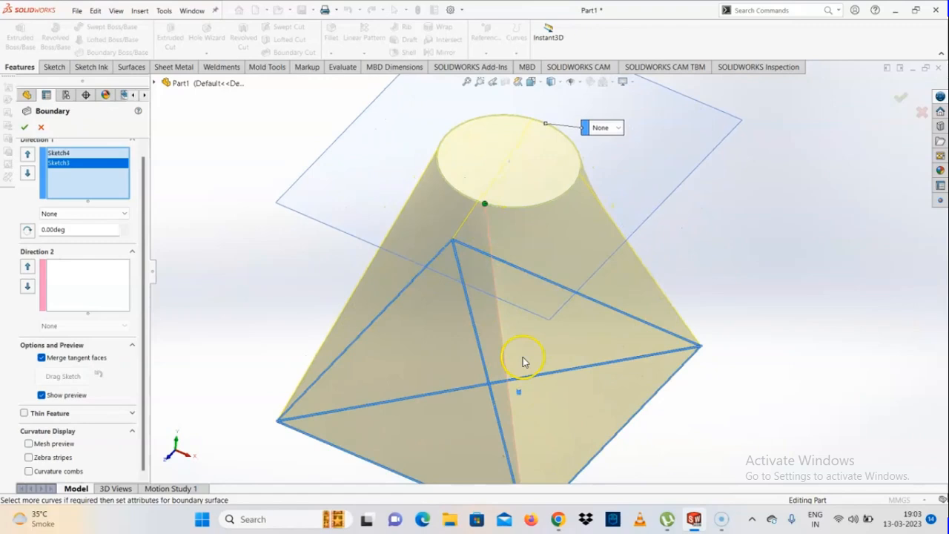
scroll(538, 404, up, 3)
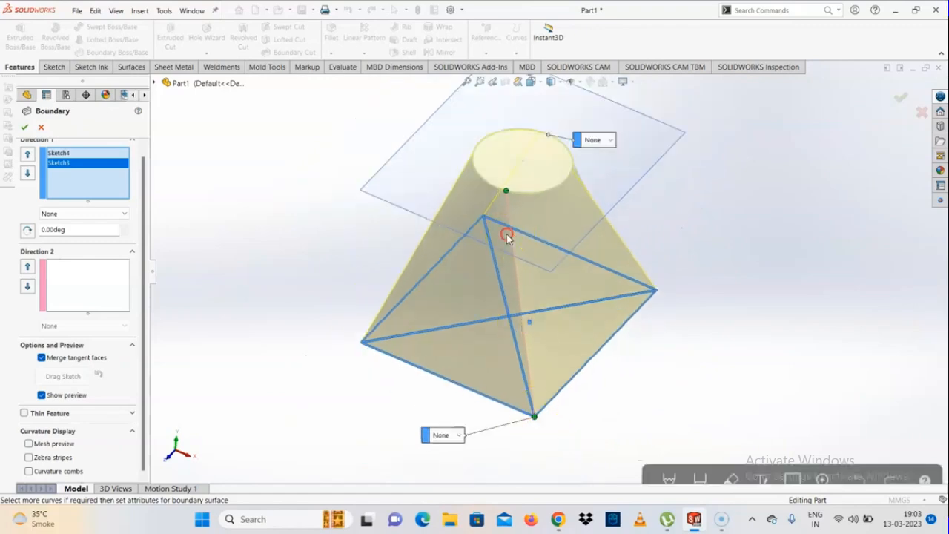
middle_drag(505, 234, 491, 333)
mouse_move(483, 272)
middle_down()
mouse_move(505, 297)
mouse_move(504, 321)
mouse_move(423, 356)
mouse_move(483, 335)
middle_up()
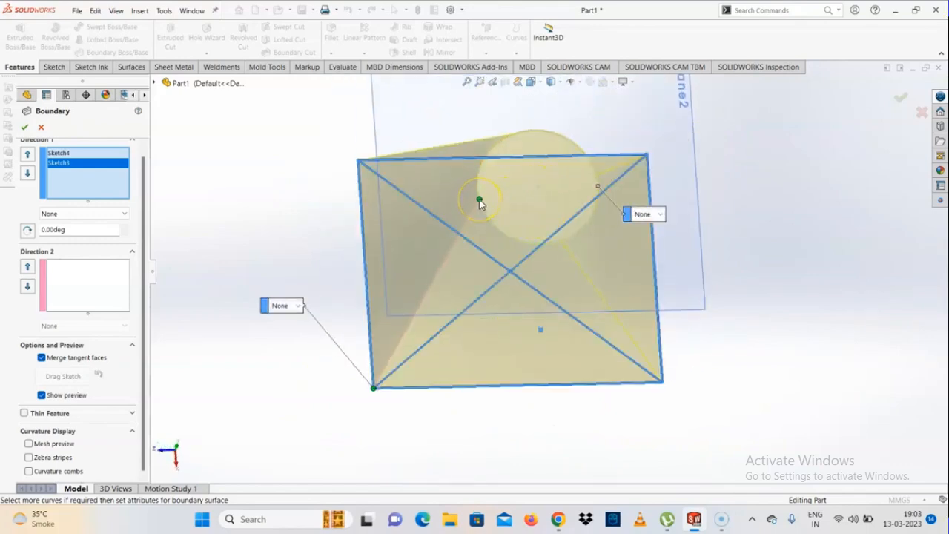
click(519, 243)
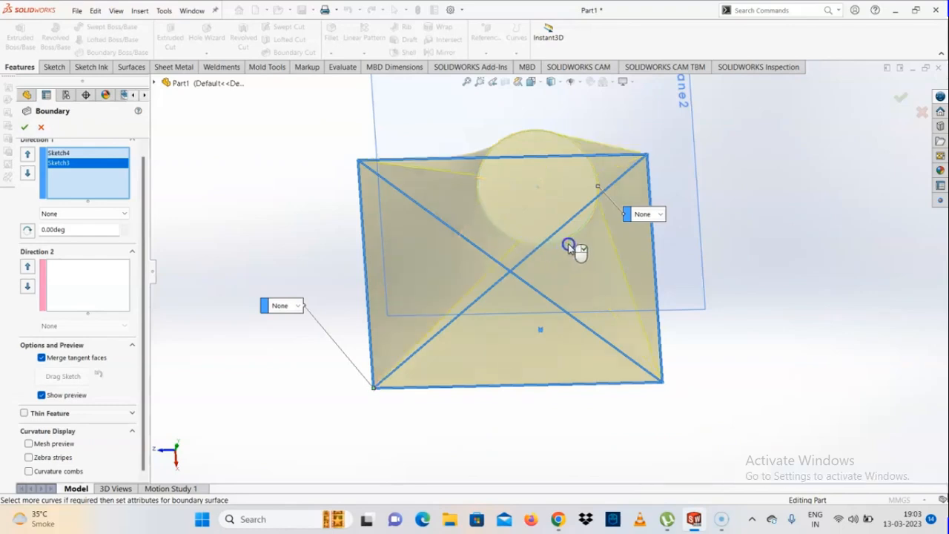
middle_drag(530, 204, 548, 188)
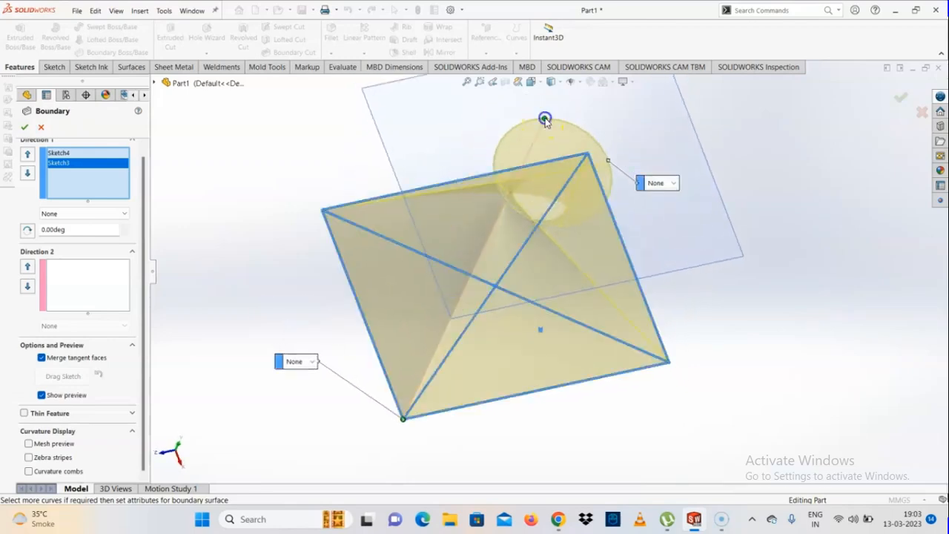
mouse_move(605, 191)
middle_down()
mouse_move(541, 265)
mouse_move(477, 112)
mouse_move(359, 151)
mouse_move(538, 193)
mouse_move(523, 240)
mouse_move(422, 203)
mouse_move(316, 254)
mouse_move(509, 203)
mouse_move(556, 307)
mouse_move(560, 297)
mouse_move(532, 301)
mouse_move(519, 320)
middle_up()
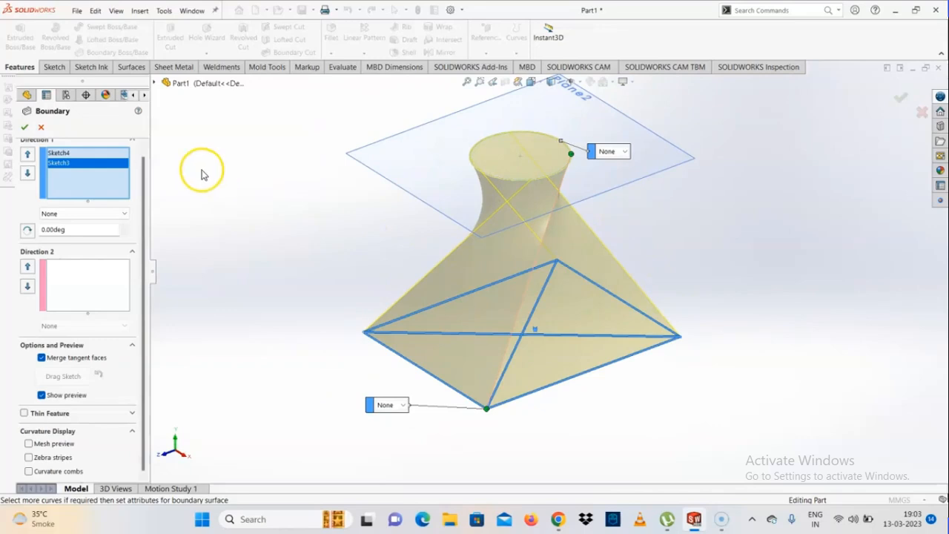
Reorder the Direction 1 profiles so the rectangle precedes the circle, and accept the boundary feature
click(25, 154)
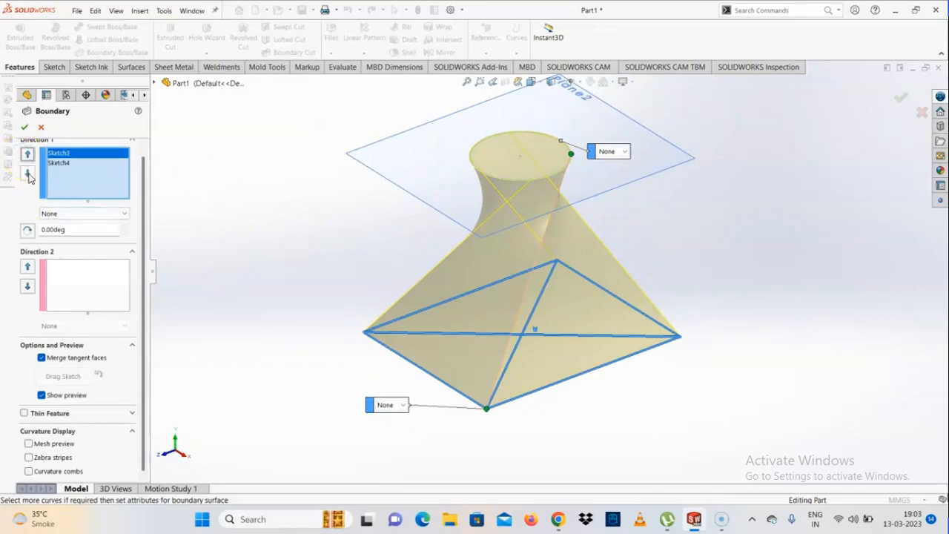
mouse_move(470, 263)
middle_down()
mouse_move(447, 161)
mouse_move(456, 251)
middle_up()
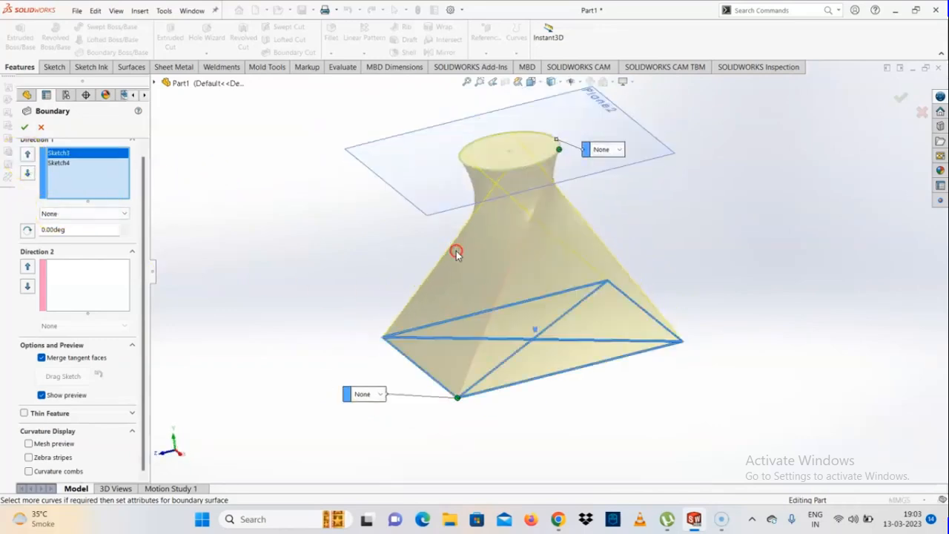
click(62, 213)
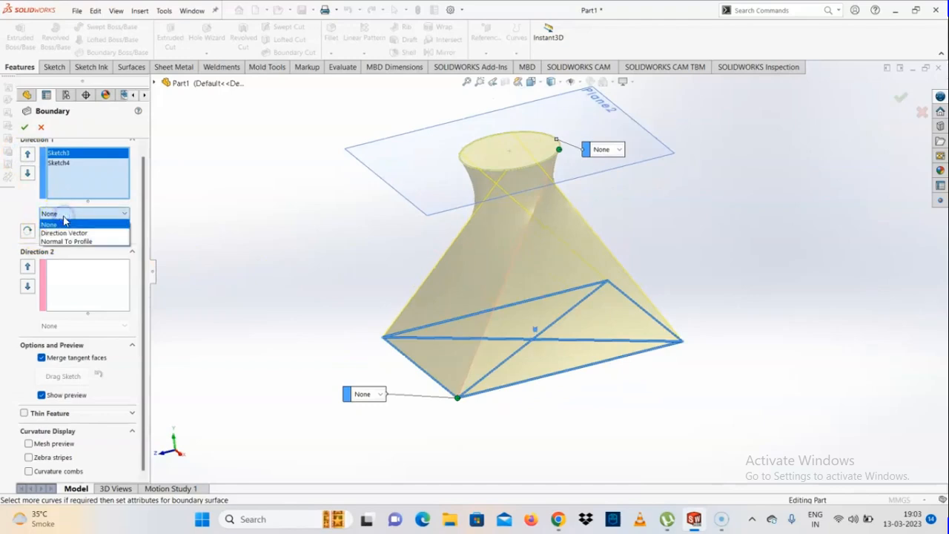
click(73, 242)
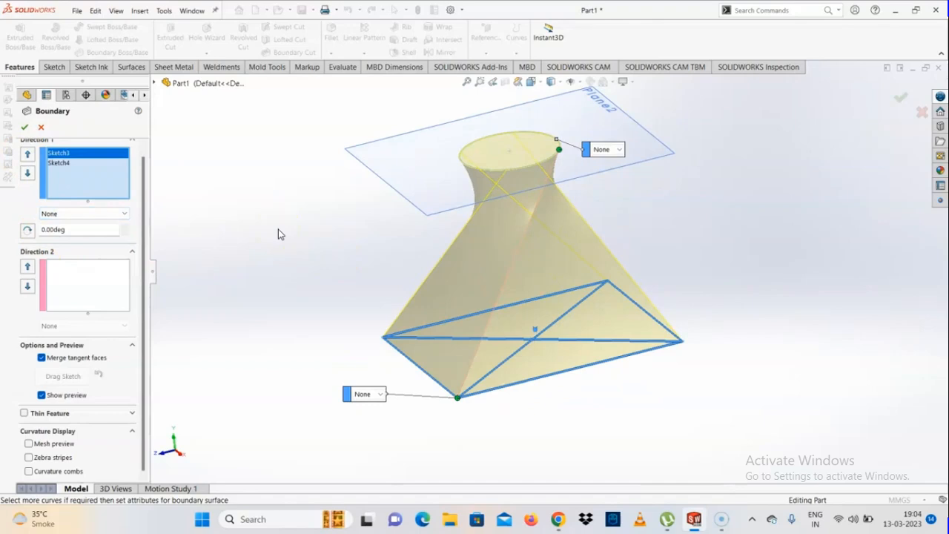
click(46, 163)
click(25, 128)
mouse_move(307, 259)
middle_down()
mouse_move(477, 244)
mouse_move(483, 345)
mouse_move(512, 187)
mouse_move(568, 171)
mouse_move(556, 282)
mouse_move(659, 298)
mouse_move(699, 319)
mouse_move(476, 288)
mouse_move(437, 304)
mouse_move(460, 331)
mouse_move(460, 316)
middle_up()
Reopen the boundary feature for editing and show zebra stripes on its preview
click(58, 254)
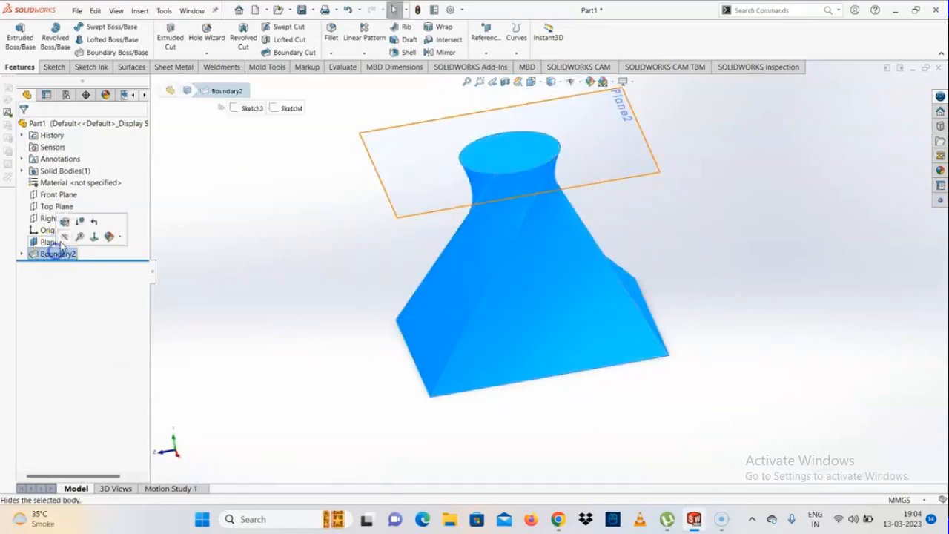
click(65, 224)
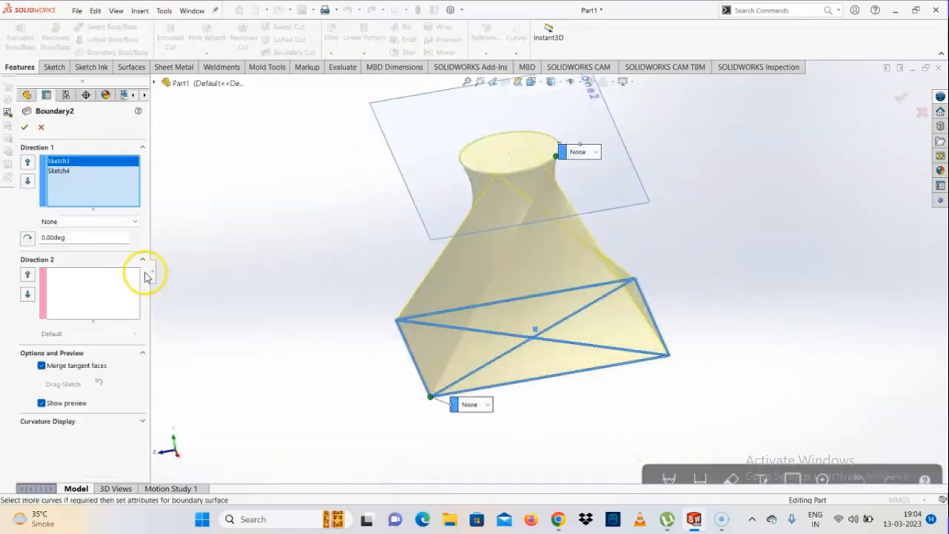
click(52, 422)
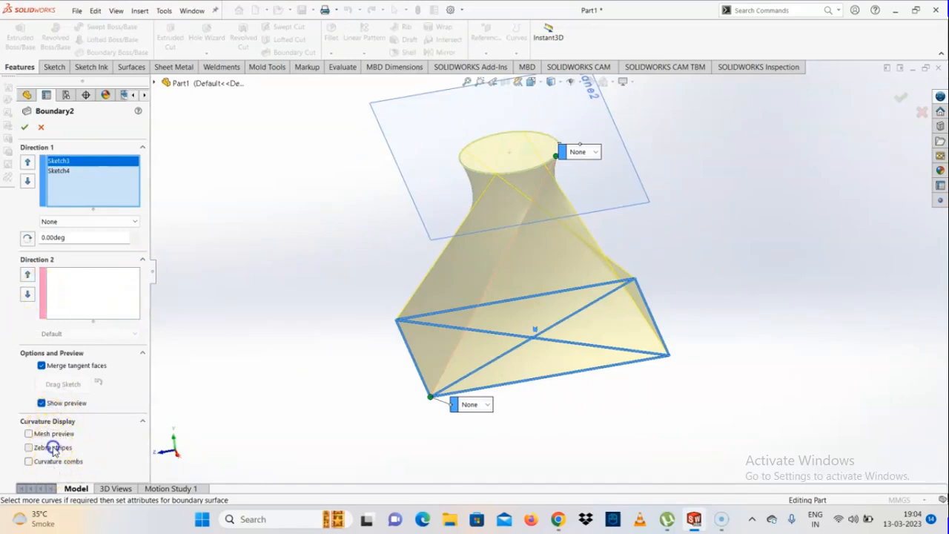
click(53, 449)
Examine the boundary shape with the mesh preview at density 3, turn the mesh off and accept the feature
click(30, 434)
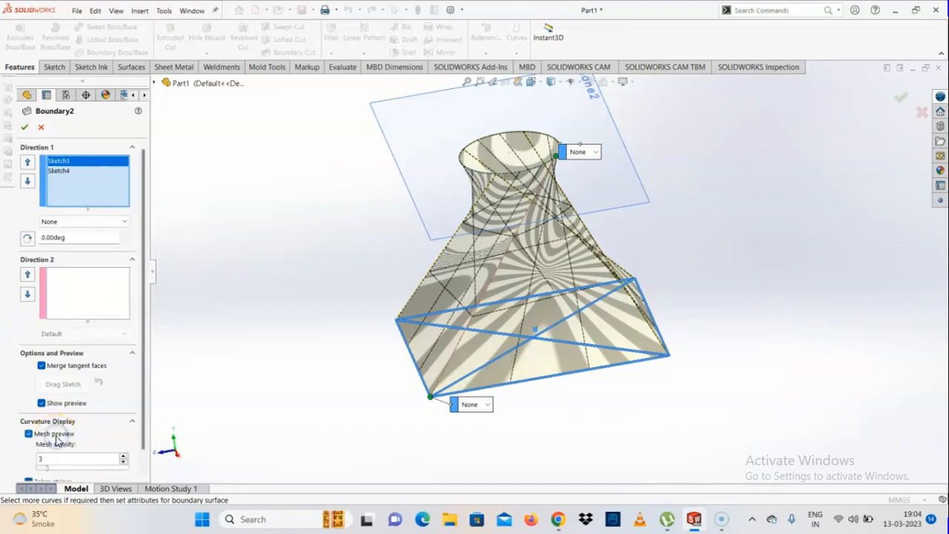
mouse_move(141, 424)
mouse_down()
mouse_move(139, 451)
mouse_move(144, 413)
mouse_up()
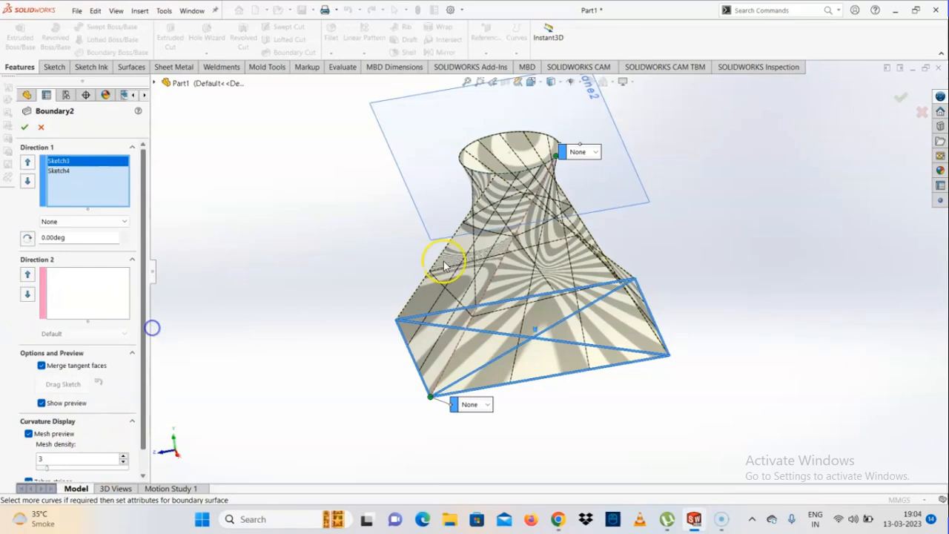
mouse_move(440, 264)
middle_down()
mouse_move(520, 322)
mouse_move(504, 294)
middle_up()
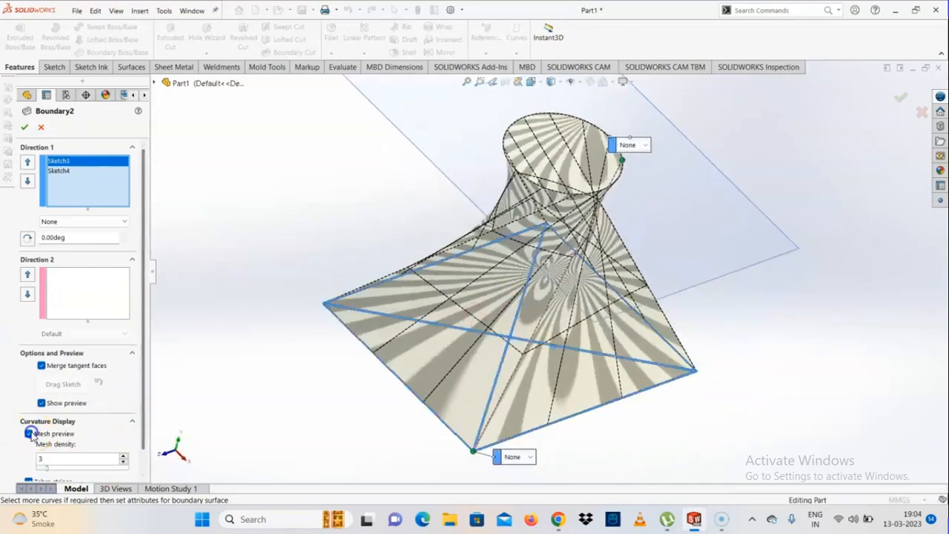
click(29, 433)
click(25, 127)
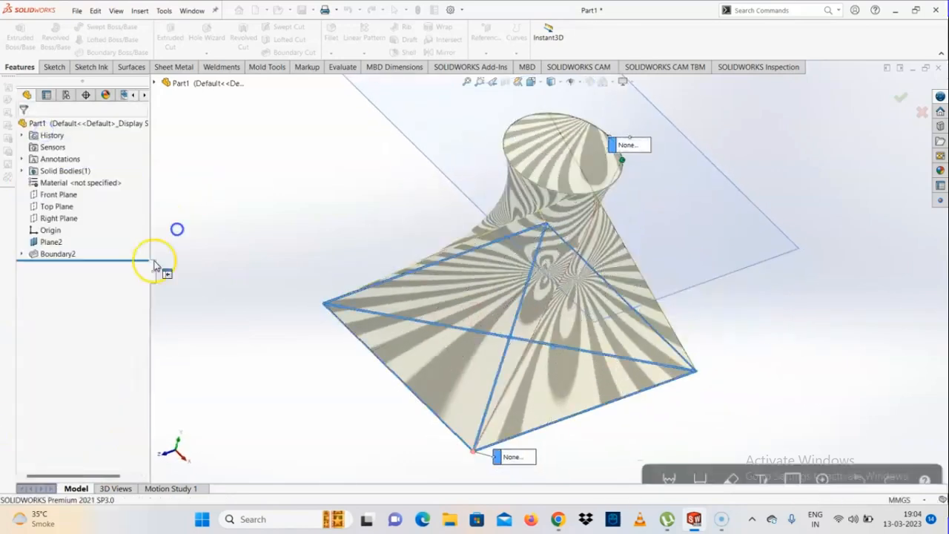
Reopen the boundary feature for editing and move the circle's connector point to straighten the twisted shape
click(59, 254)
click(72, 236)
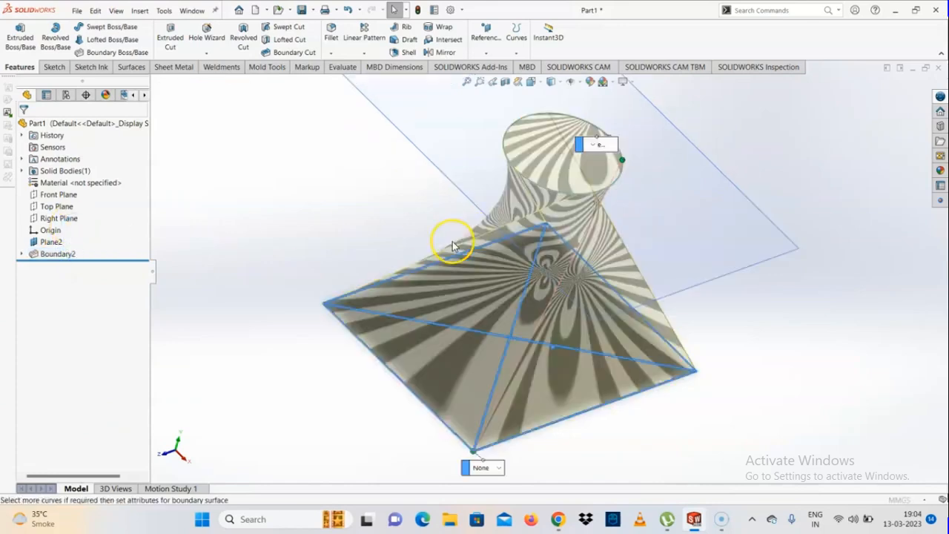
mouse_move(560, 180)
middle_down()
mouse_move(494, 170)
mouse_move(516, 216)
mouse_move(508, 239)
mouse_move(556, 277)
mouse_move(537, 333)
mouse_move(522, 227)
mouse_move(471, 409)
mouse_move(454, 383)
mouse_move(477, 319)
mouse_move(479, 356)
middle_up()
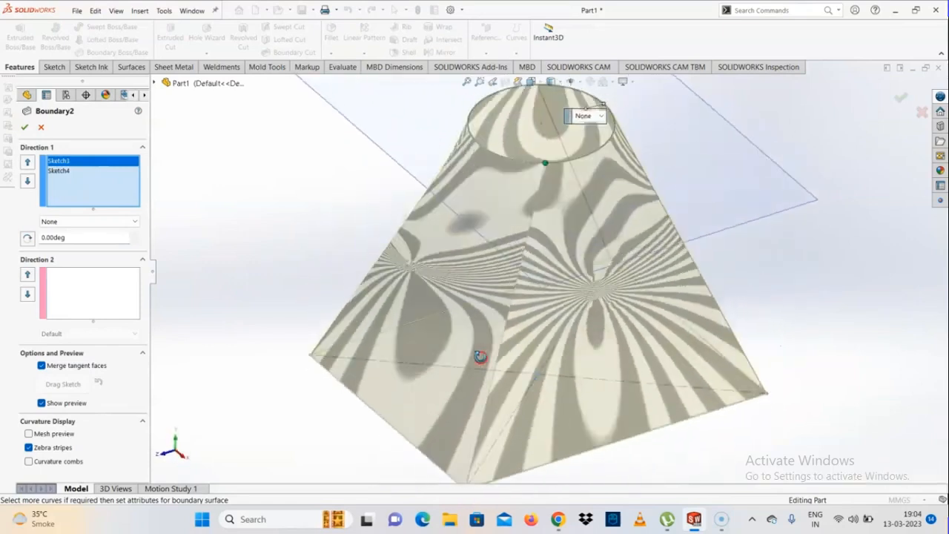
Turn off the zebra stripes, inspect the boundary with curvature combs and mesh preview, and cancel the edit
click(29, 448)
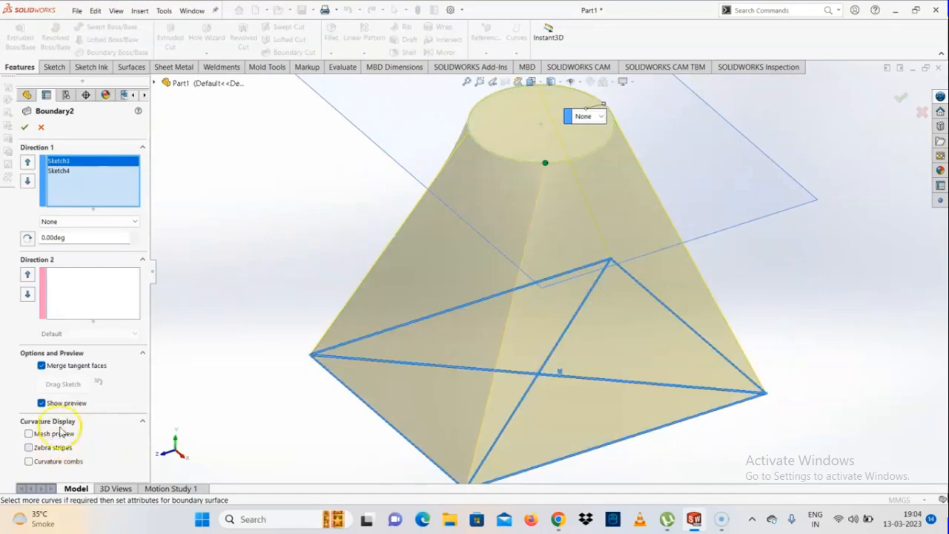
click(72, 462)
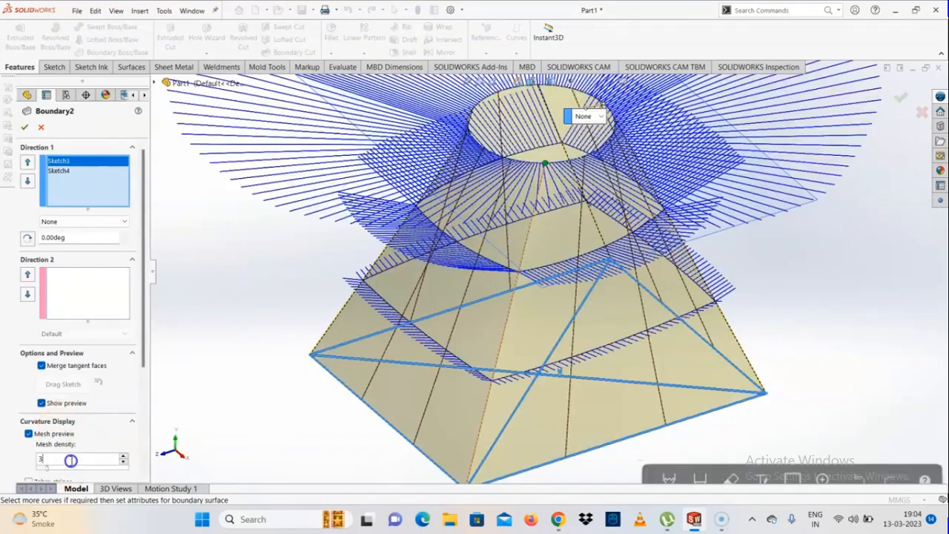
click(28, 434)
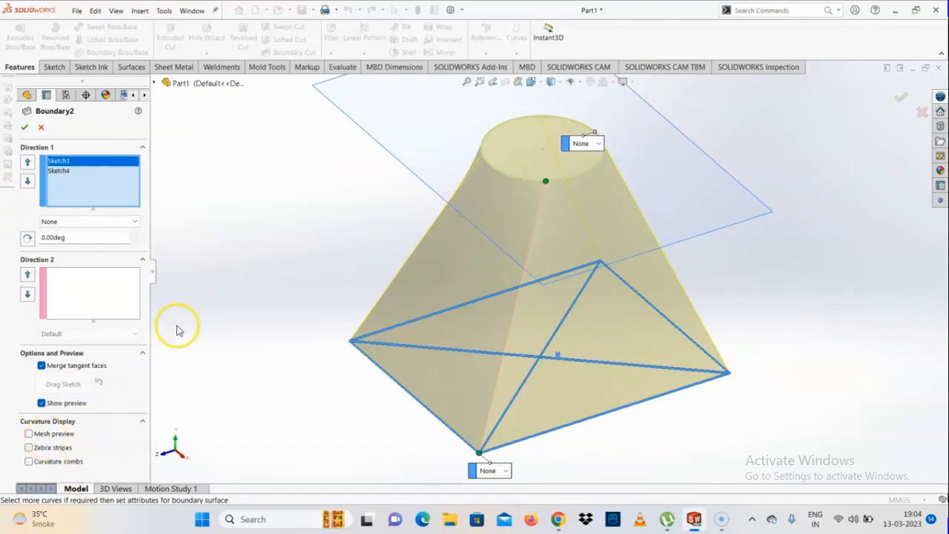
mouse_move(568, 202)
middle_down()
mouse_move(623, 212)
mouse_move(551, 153)
mouse_move(567, 220)
mouse_move(586, 238)
middle_up()
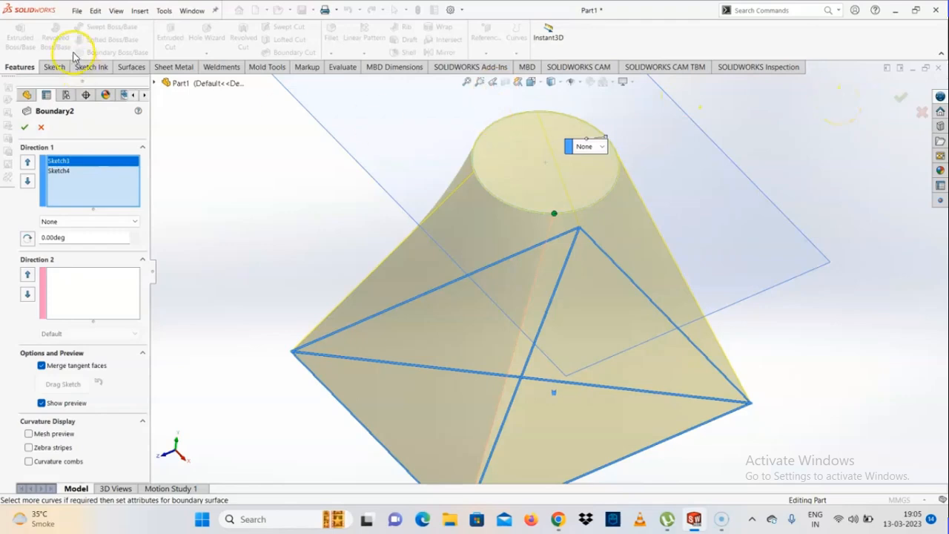
click(43, 124)
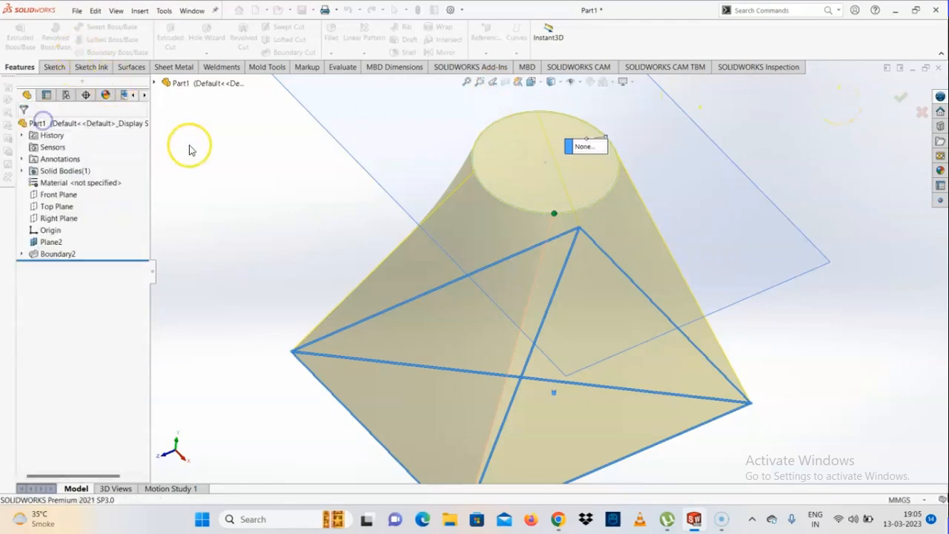
Delete the boundary feature and keep its two profile sketches
click(59, 254)
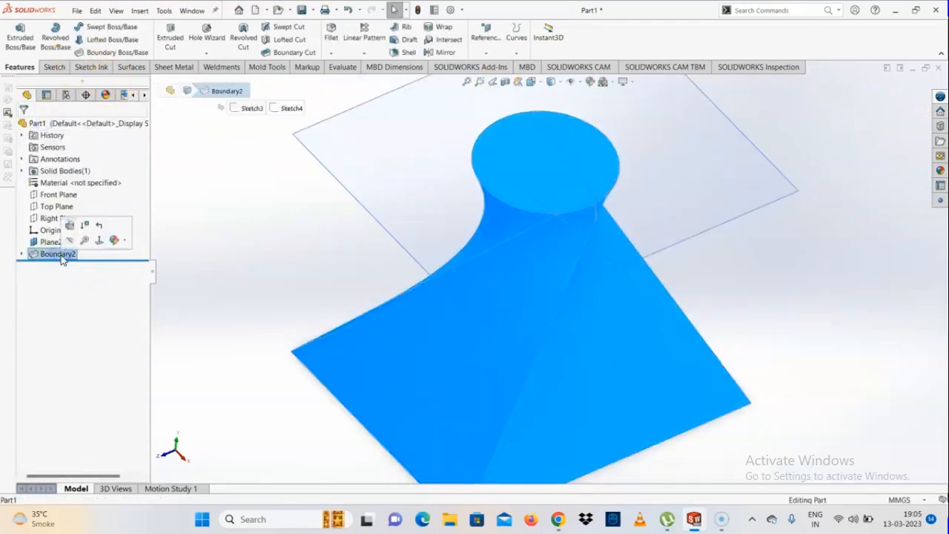
key(Delete)
key(Return)
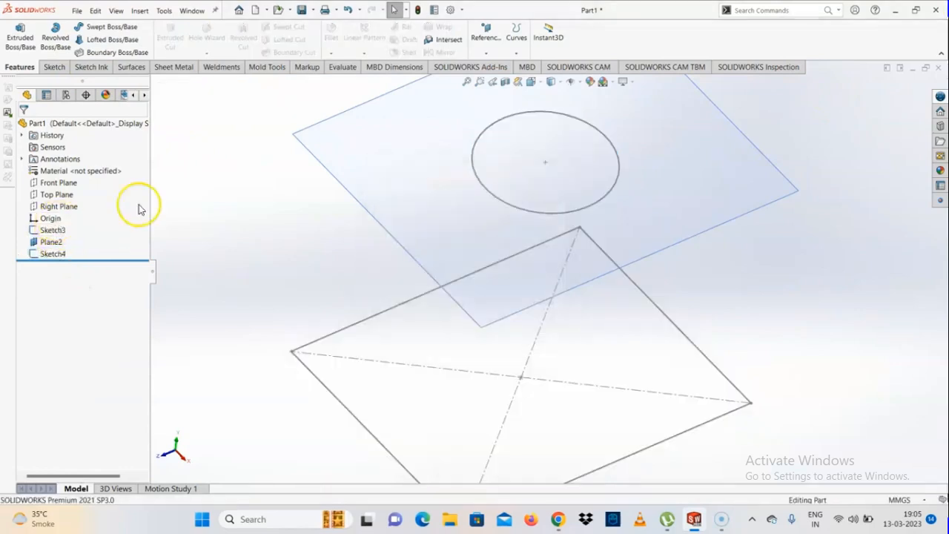
key(f)
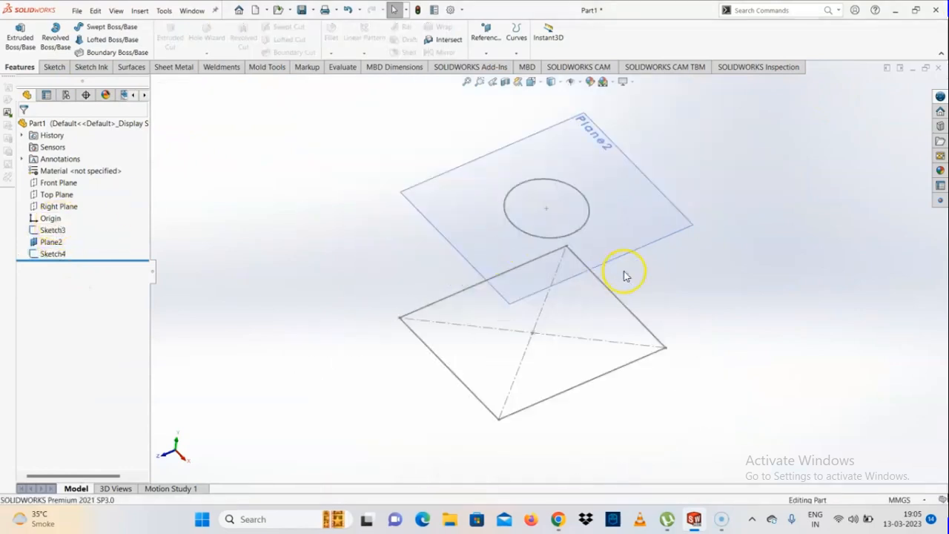
Delete the circle sketch and the offset plane it was drawn on
click(584, 230)
key(Delete)
key(Return)
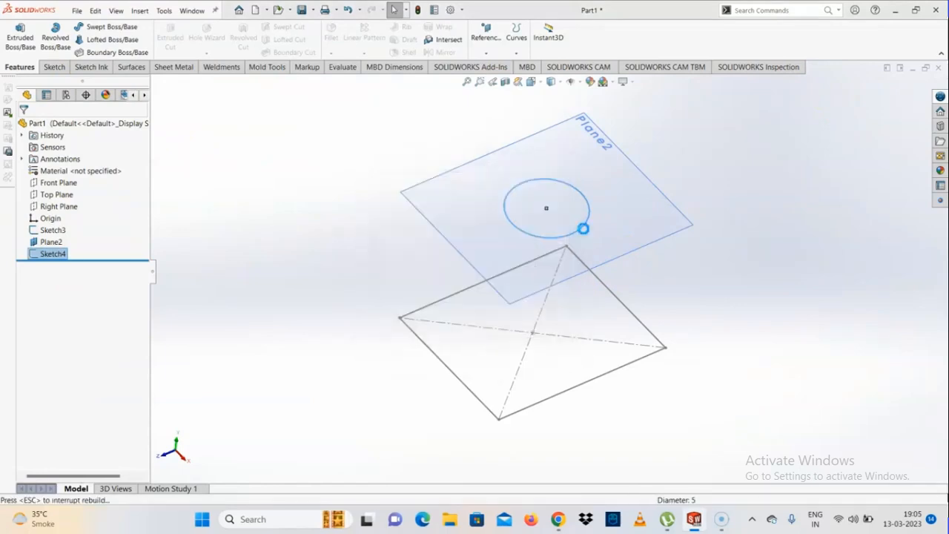
scroll(583, 261, up, 1)
click(592, 218)
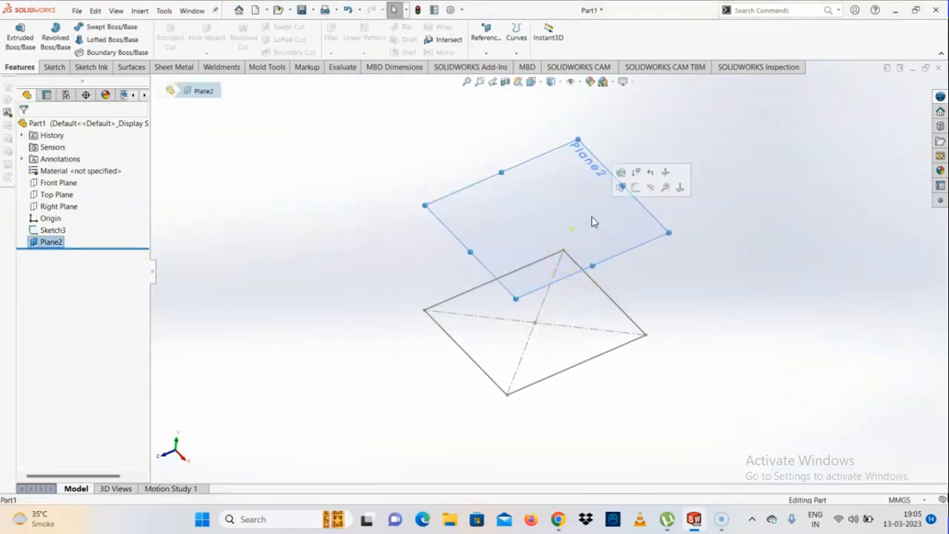
key(Delete)
key(Return)
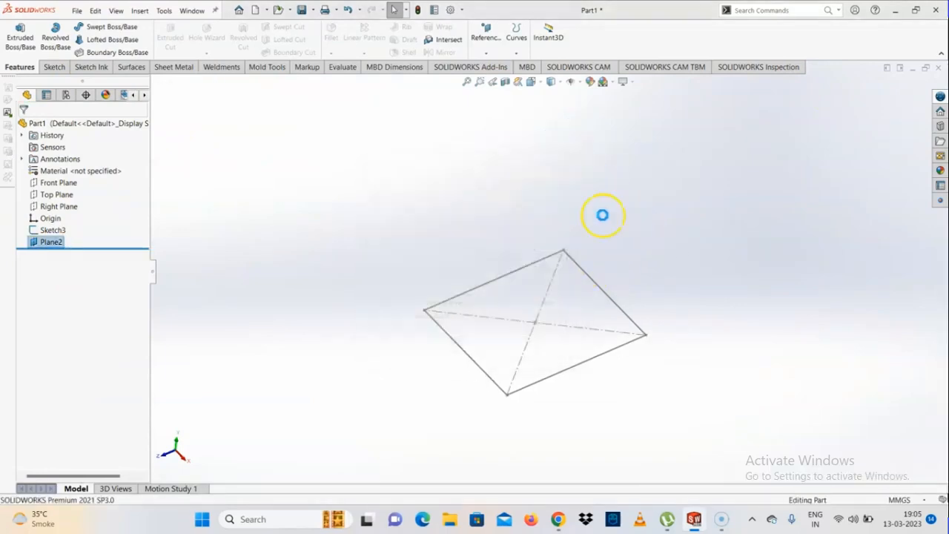
Extrude the remaining rectangle sketch to a blind depth of 100 mm
scroll(592, 289, up, 3)
scroll(592, 291, down, 4)
mouse_move(592, 291)
middle_down()
mouse_move(568, 251)
mouse_move(579, 274)
middle_up()
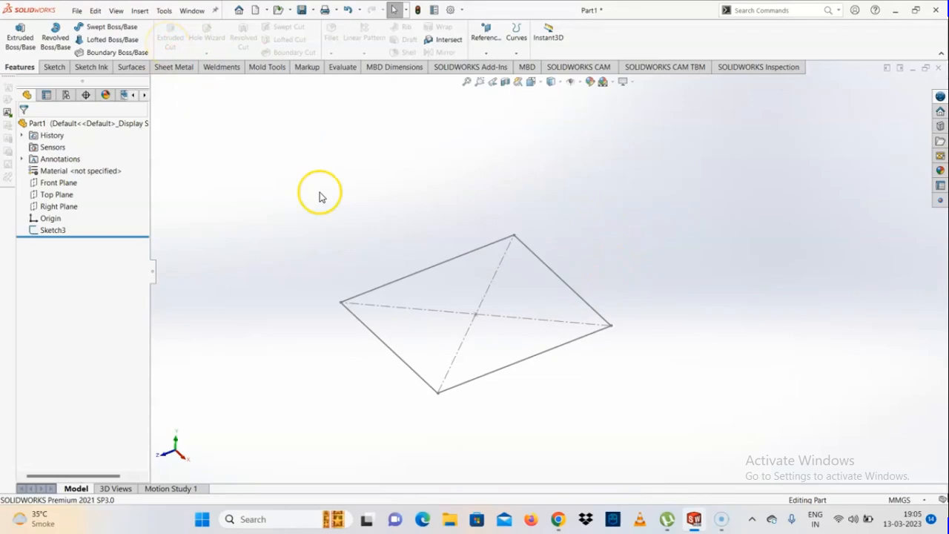
click(24, 56)
click(401, 361)
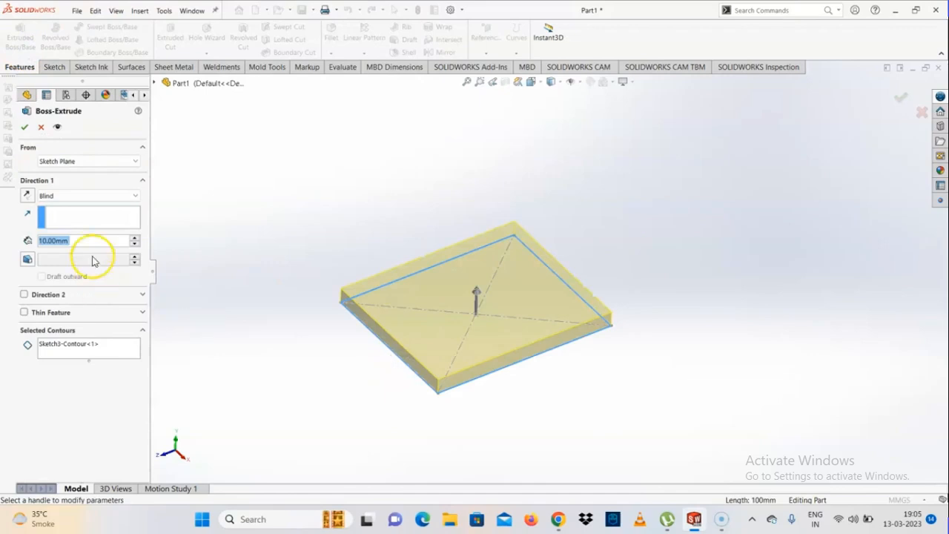
text(100)
key(Return)
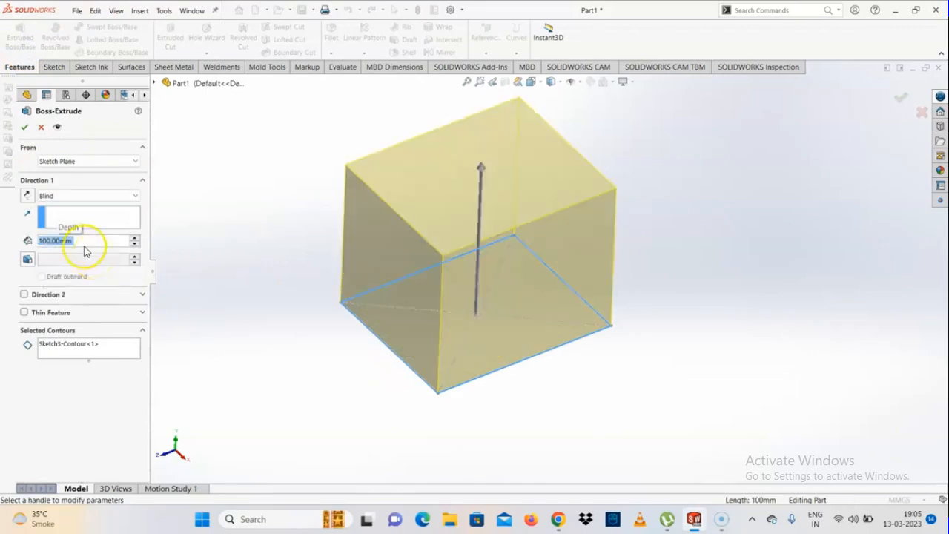
click(25, 127)
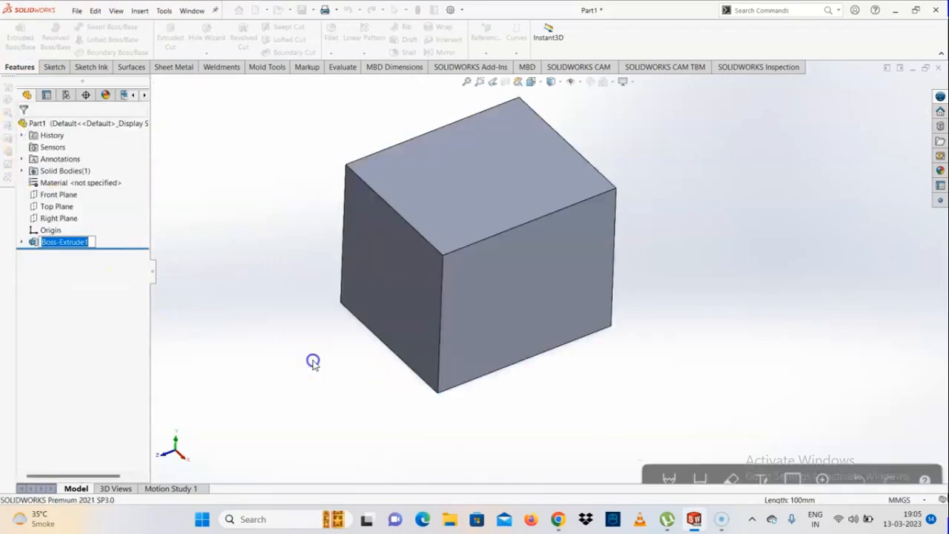
click(519, 197)
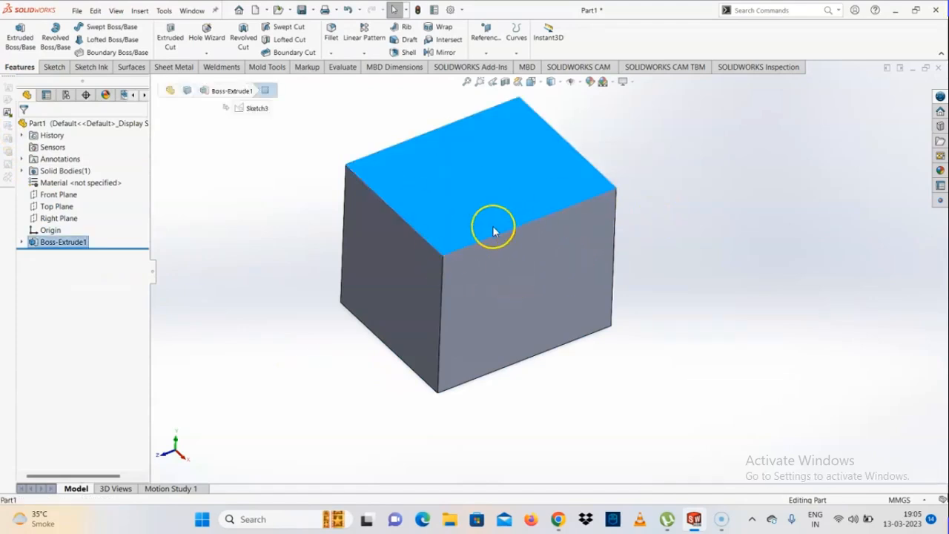
click(392, 263)
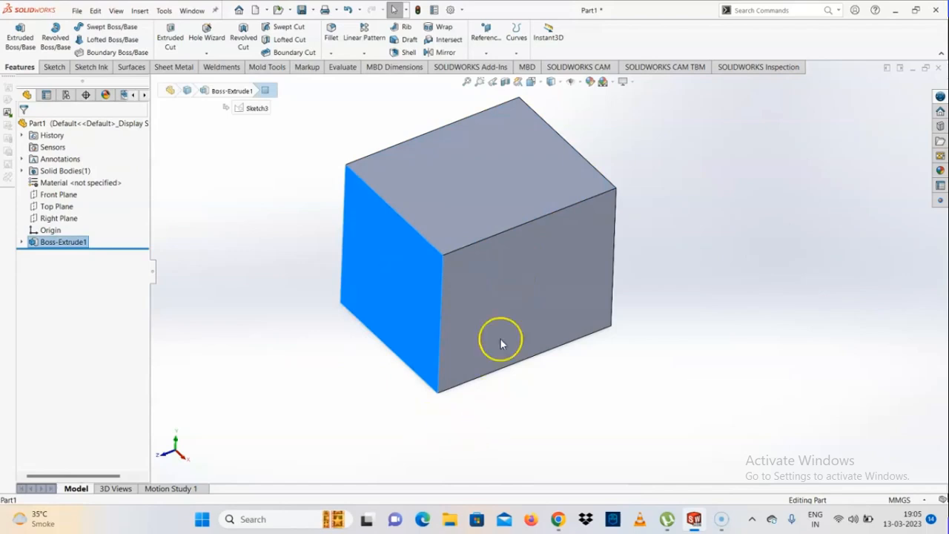
click(509, 312)
click(469, 406)
click(413, 316)
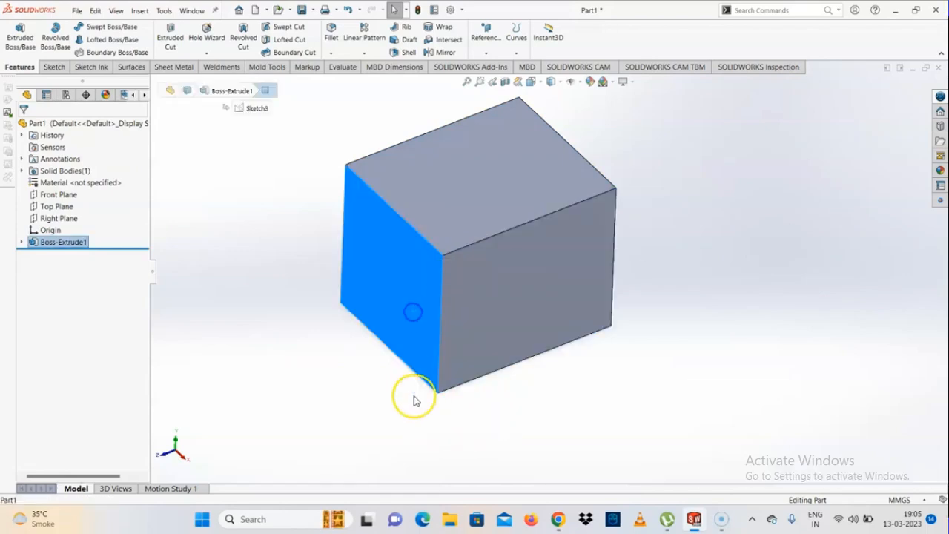
middle_drag(414, 399, 428, 357)
click(373, 419)
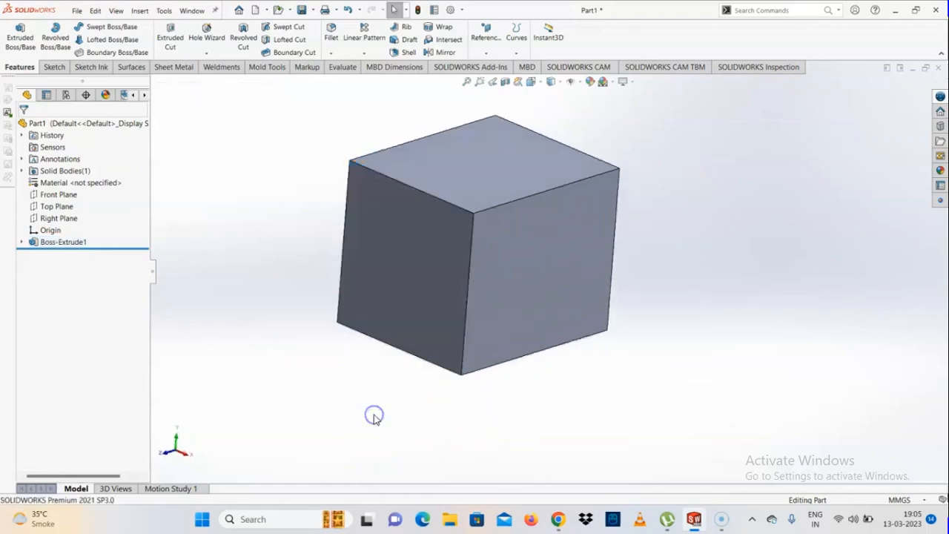
Start a sketch on the block's 100 x 100 mm front face and draw a circle about 15 mm in diameter in its left half
click(396, 298)
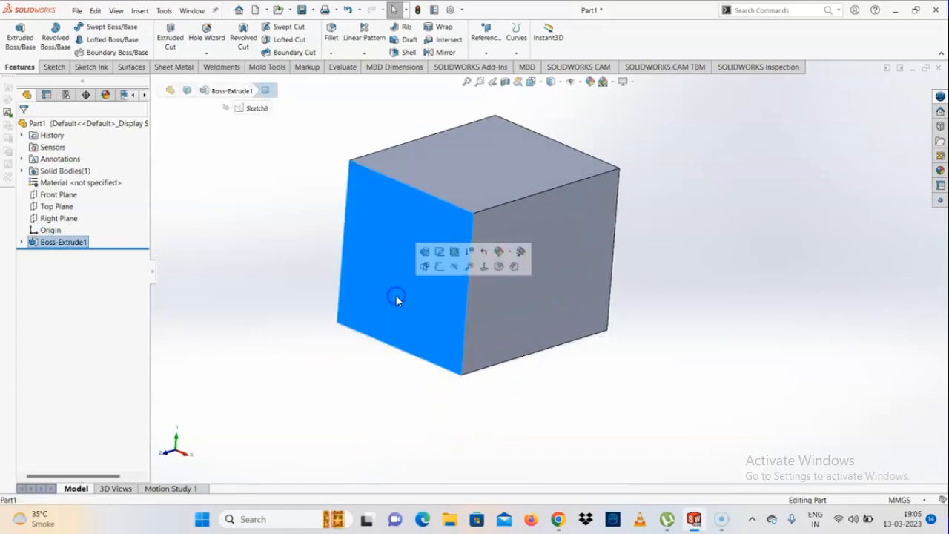
click(440, 267)
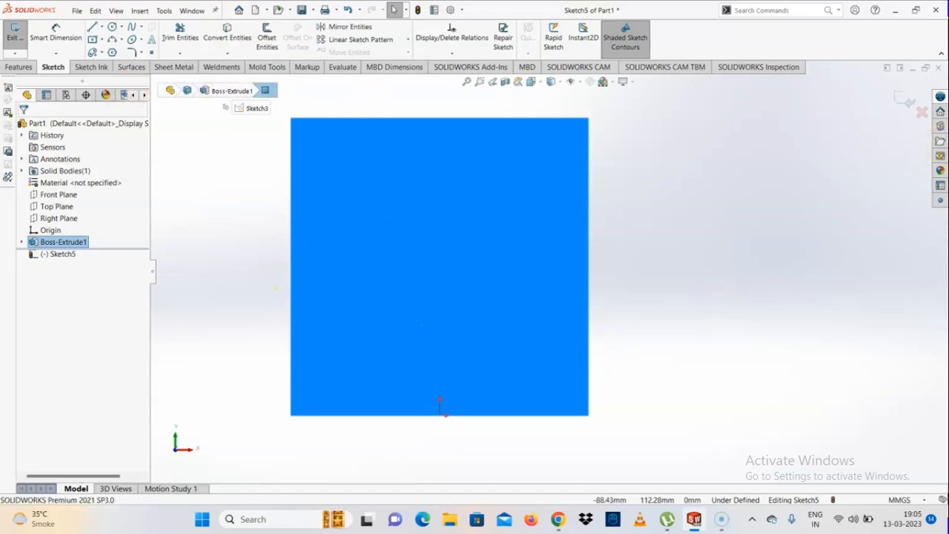
click(109, 26)
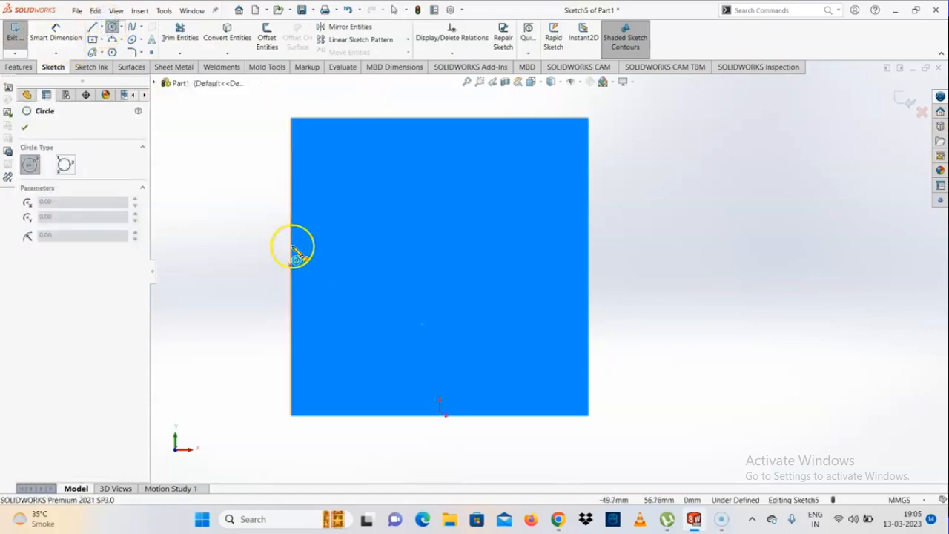
click(371, 241)
click(384, 257)
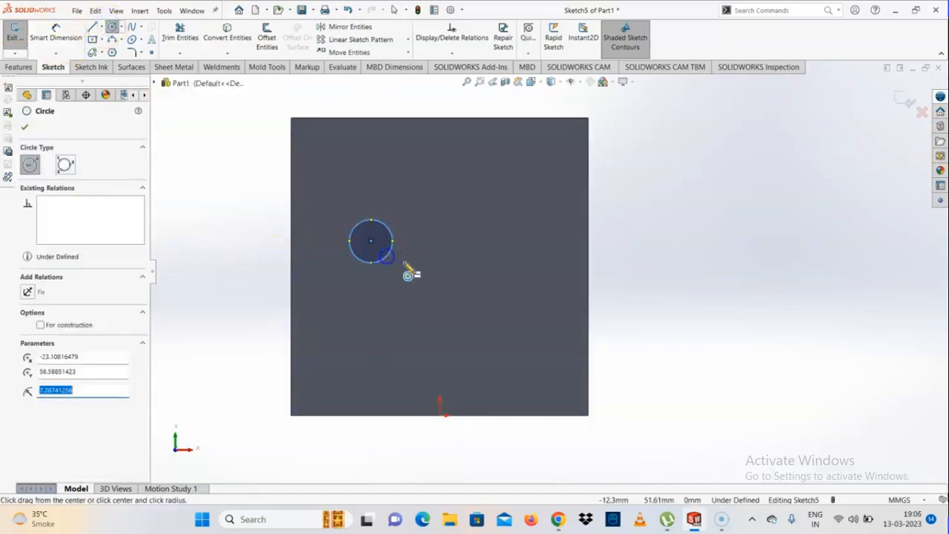
right_click(412, 267)
click(445, 271)
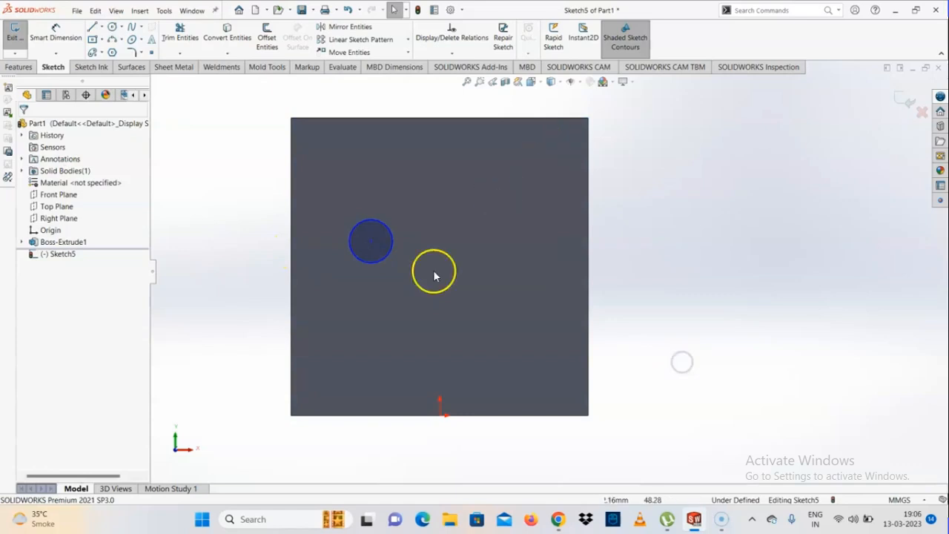
Dimension the circle's diameter as 16 mm
click(55, 34)
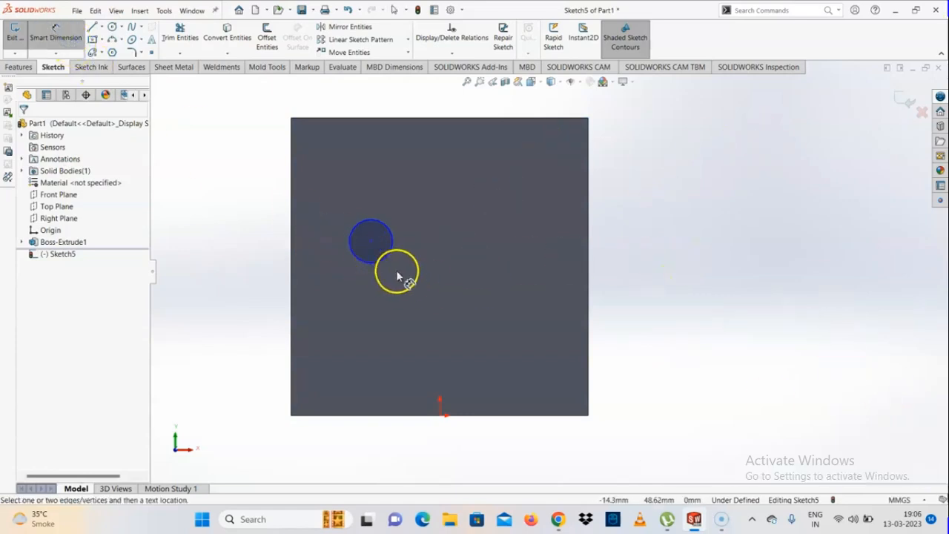
click(397, 250)
click(609, 215)
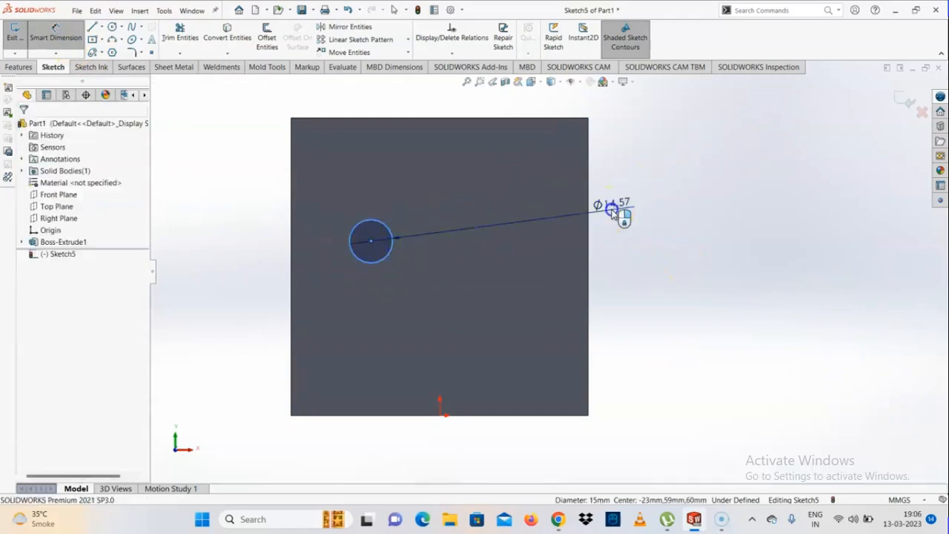
key(Return)
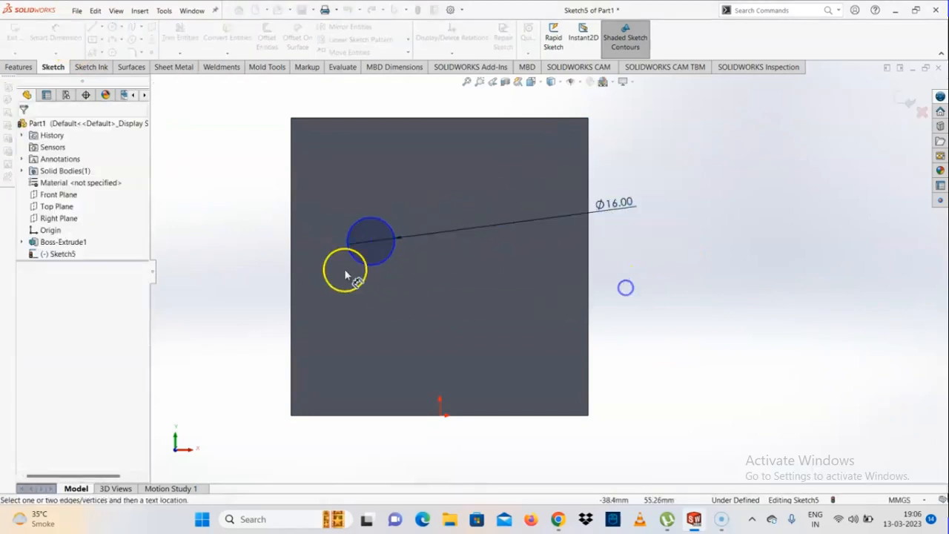
Dimension the circle's center 20 mm from the face's left vertical edge
click(371, 241)
click(292, 296)
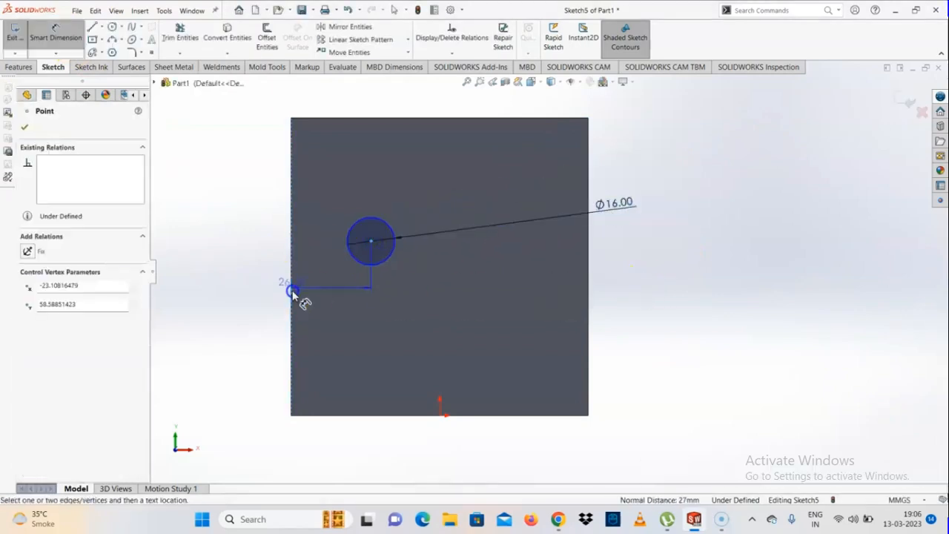
scroll(340, 168, down, 3)
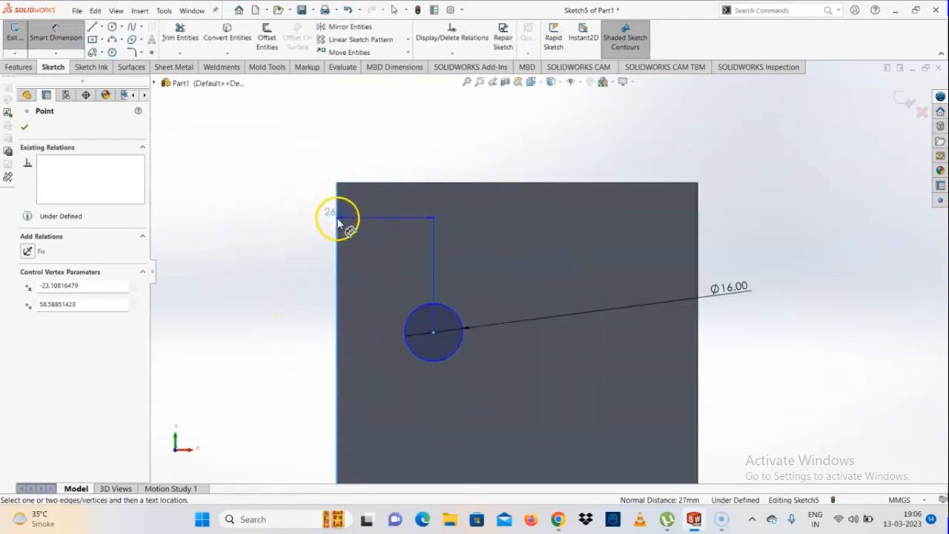
click(381, 144)
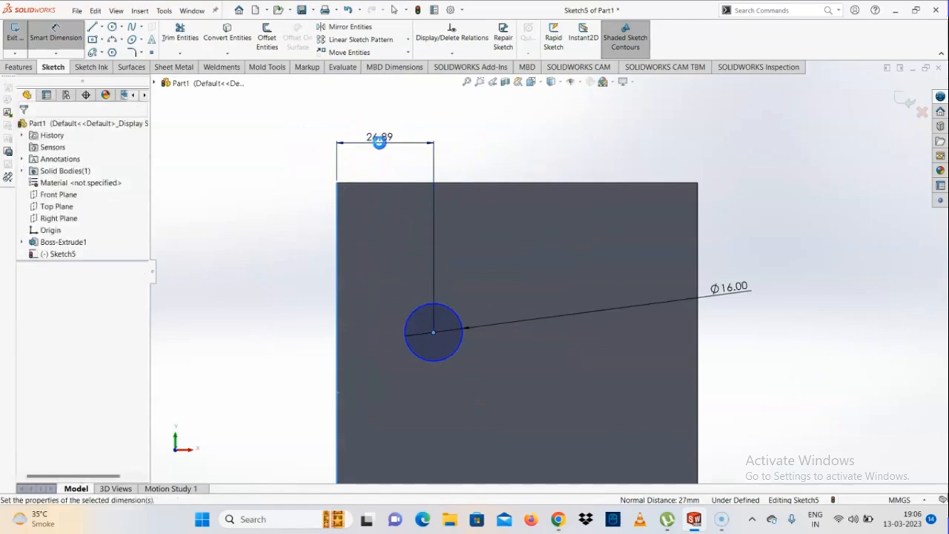
double_click(379, 141)
text(20)
key(Return)
click(254, 257)
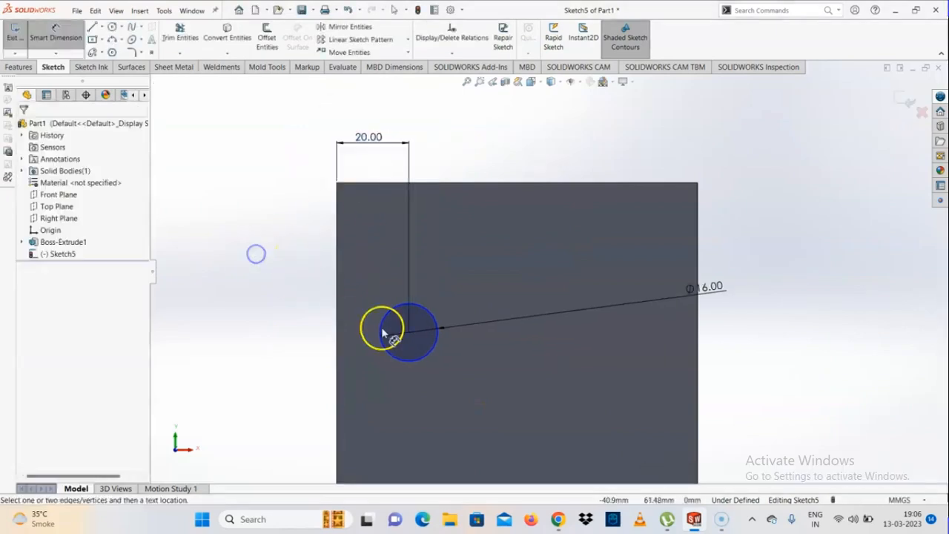
Dimension the circle's center 40 mm below the face's top edge
click(410, 336)
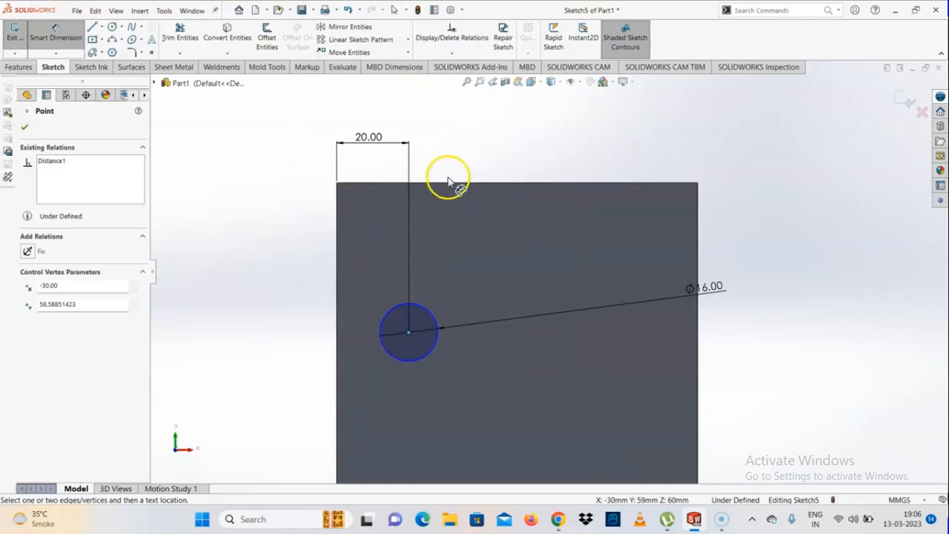
click(449, 186)
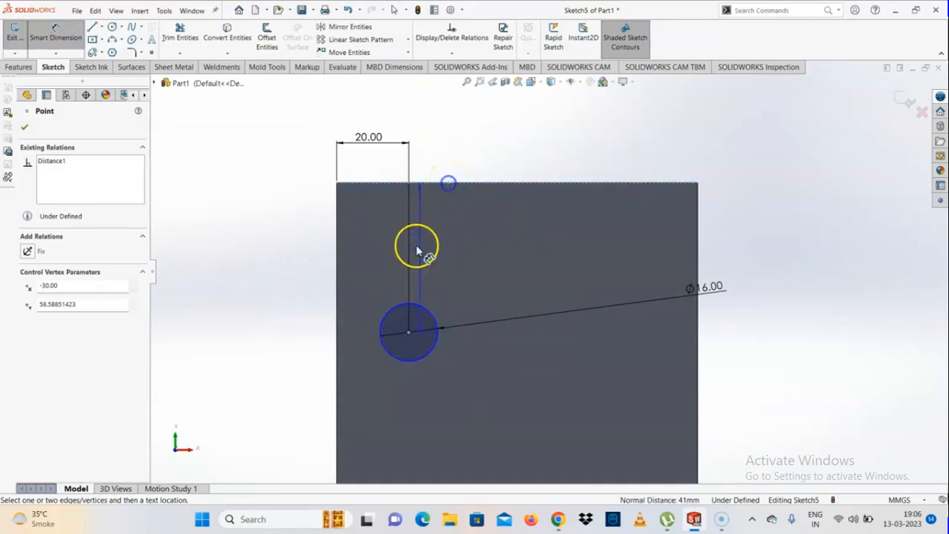
click(283, 269)
text(40)
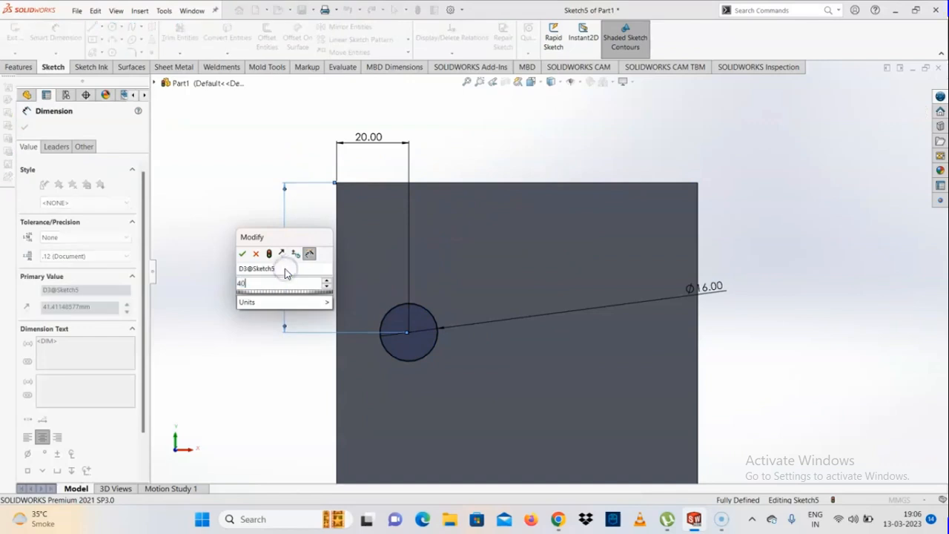
key(Return)
click(244, 396)
key(f)
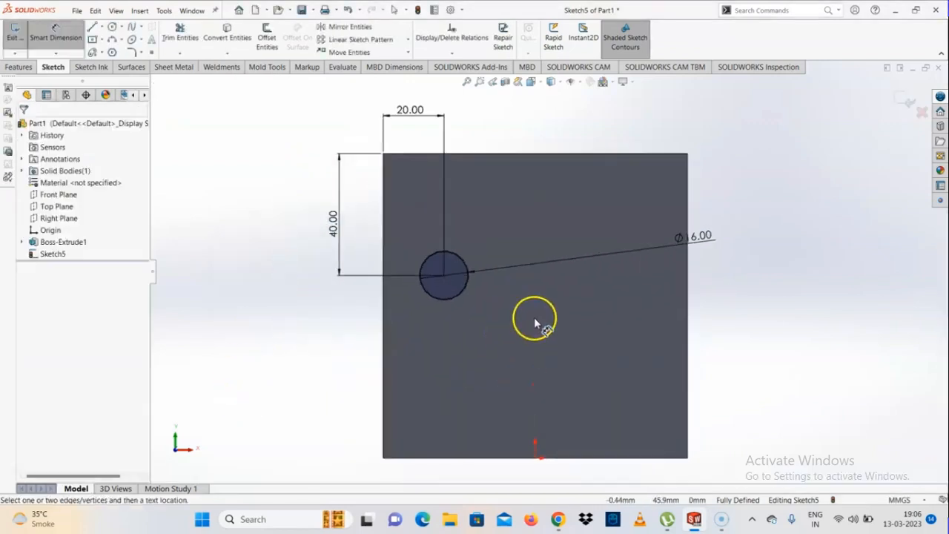
Examine the dimensioned circle sketch on the block's front face from several angles
middle_drag(535, 319, 512, 357)
scroll(559, 340, up, 4)
middle_drag(567, 325, 547, 333)
scroll(520, 264, down, 2)
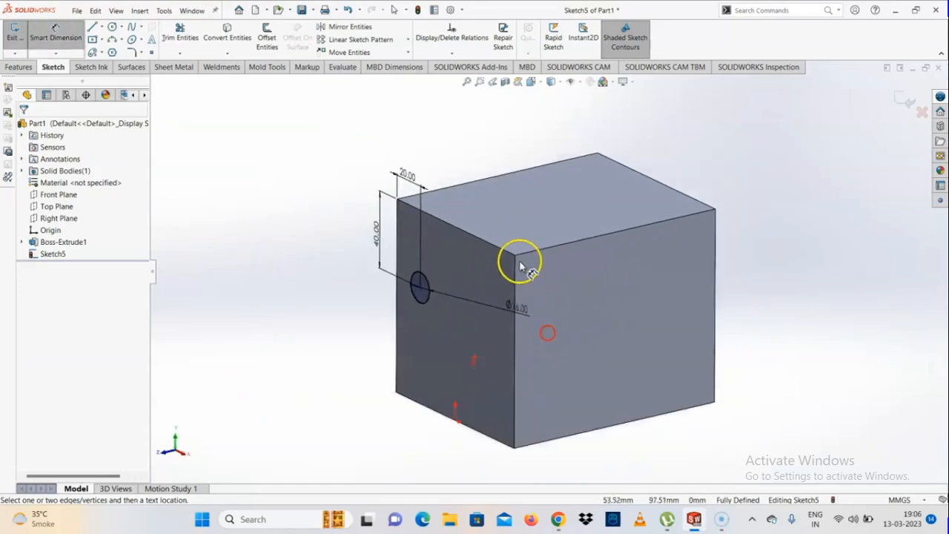
middle_drag(520, 265, 523, 281)
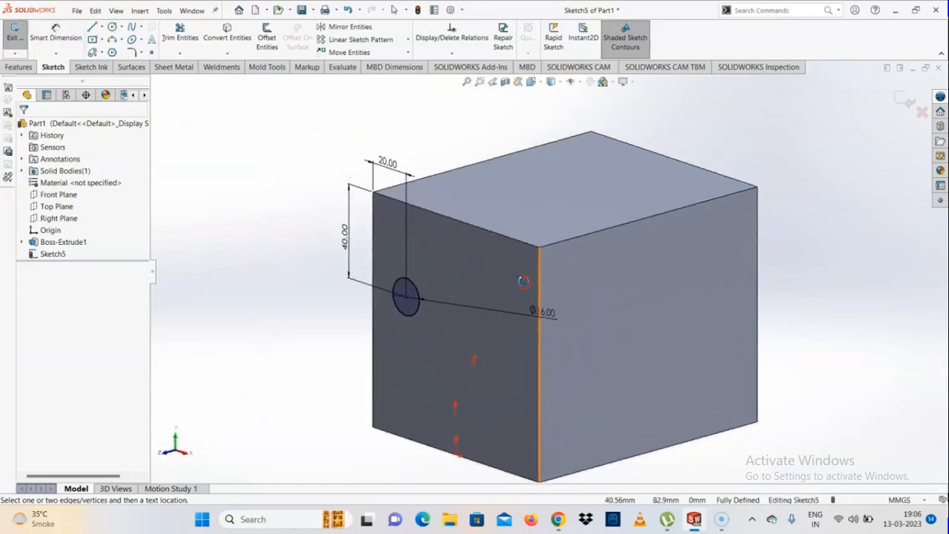
scroll(578, 299, up, 2)
scroll(577, 299, down, 2)
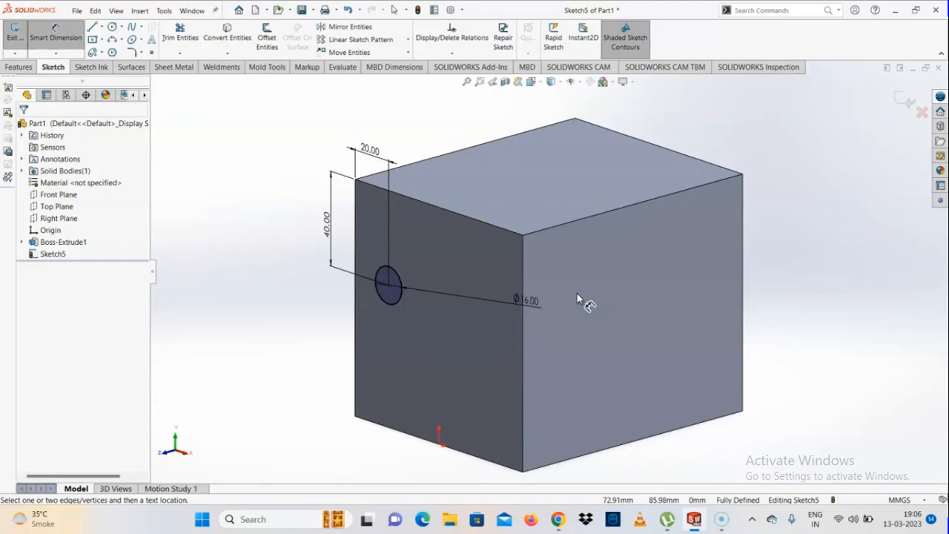
scroll(577, 294, up, 2)
scroll(578, 294, down, 2)
mouse_move(578, 295)
middle_down()
mouse_move(435, 303)
mouse_move(607, 296)
mouse_move(564, 301)
mouse_move(594, 304)
middle_up()
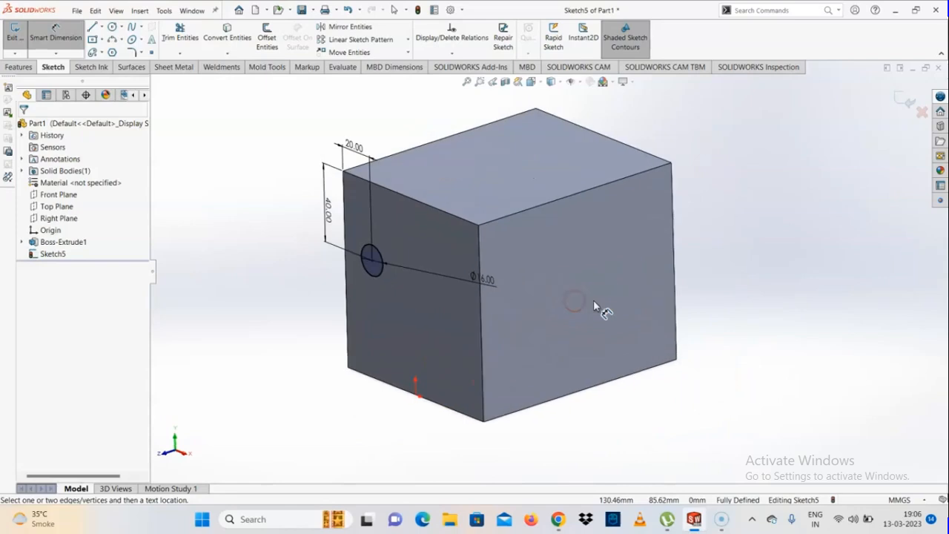
Start an Extruded Cut from the 16 mm circle, using Sketch Plane as its start condition
click(16, 68)
click(170, 37)
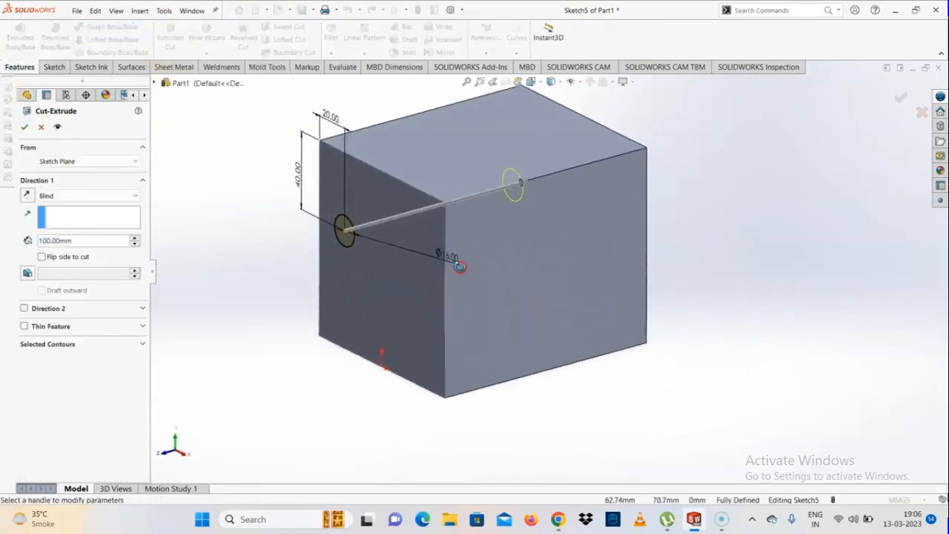
click(104, 232)
click(65, 164)
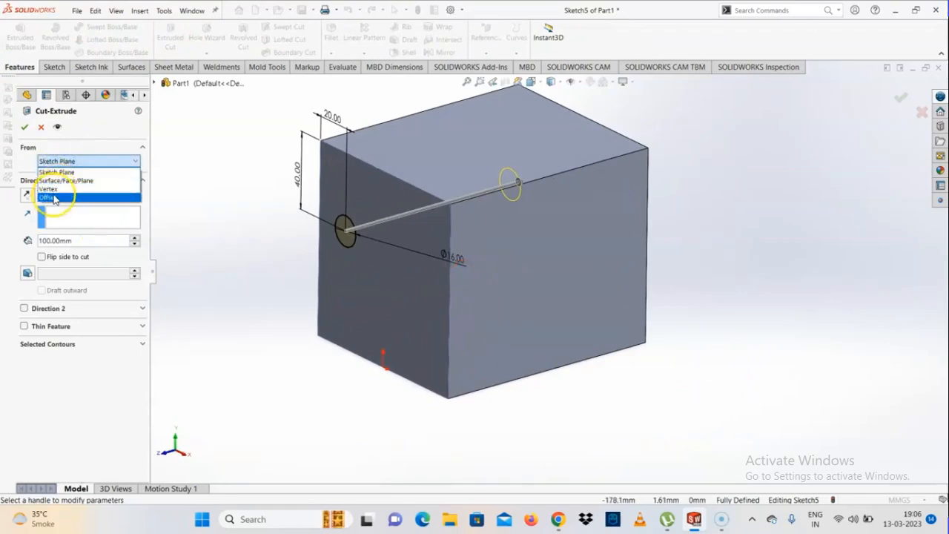
click(61, 173)
scroll(328, 227, down, 2)
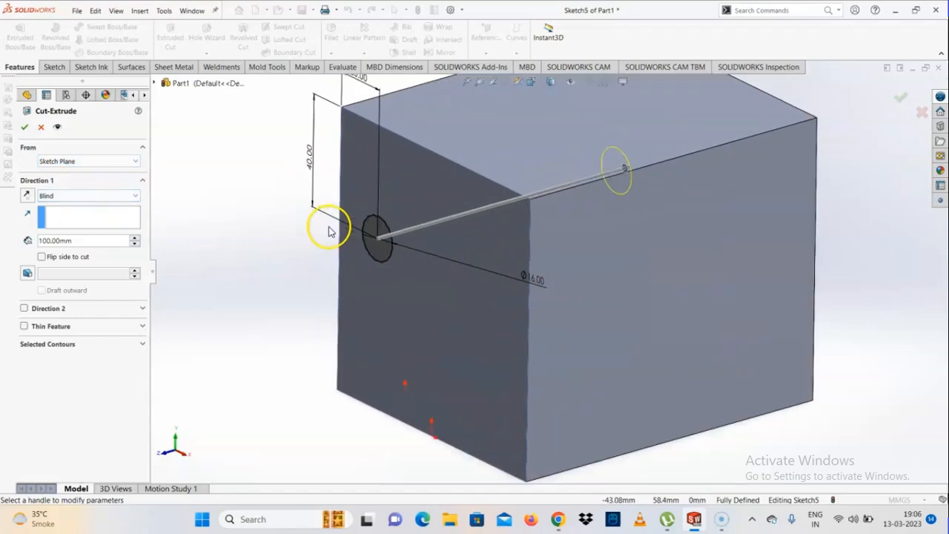
Try Surface/Face/Plane as the cut's start condition, using the block's front face
click(65, 161)
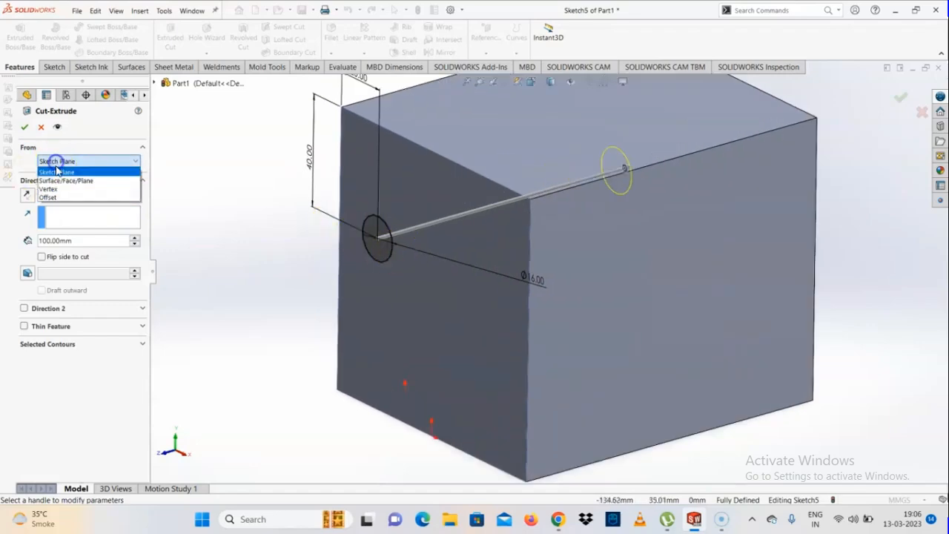
click(61, 178)
click(423, 301)
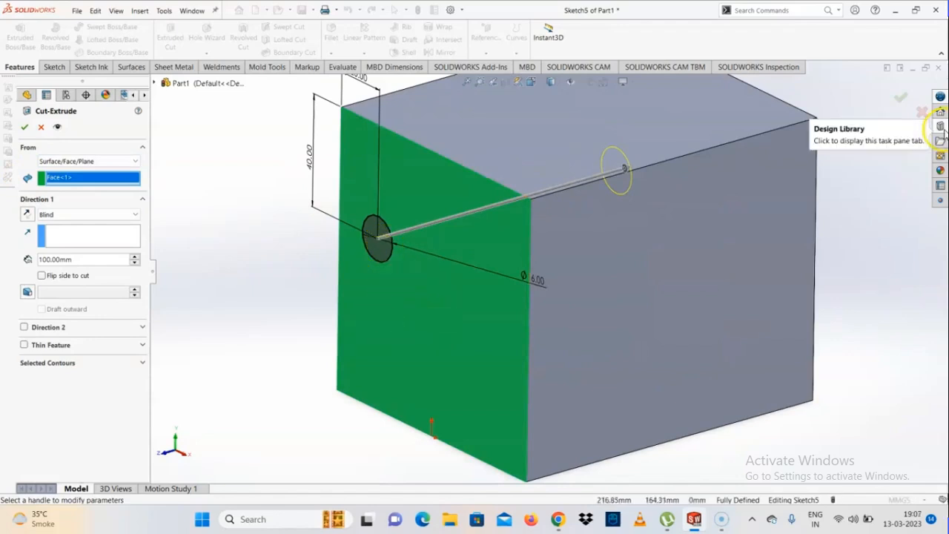
Try Vertex as the cut's start condition, using the front face's lower-left corner
click(58, 161)
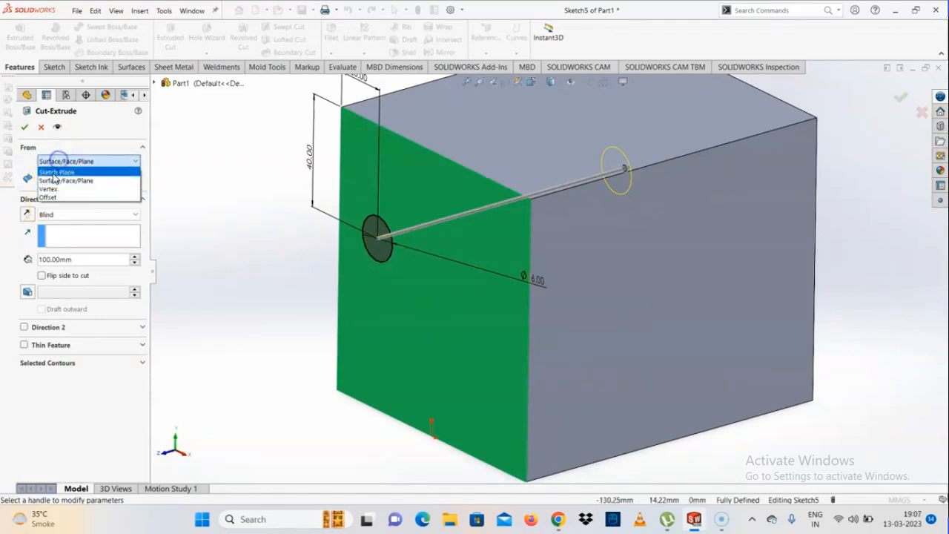
click(48, 189)
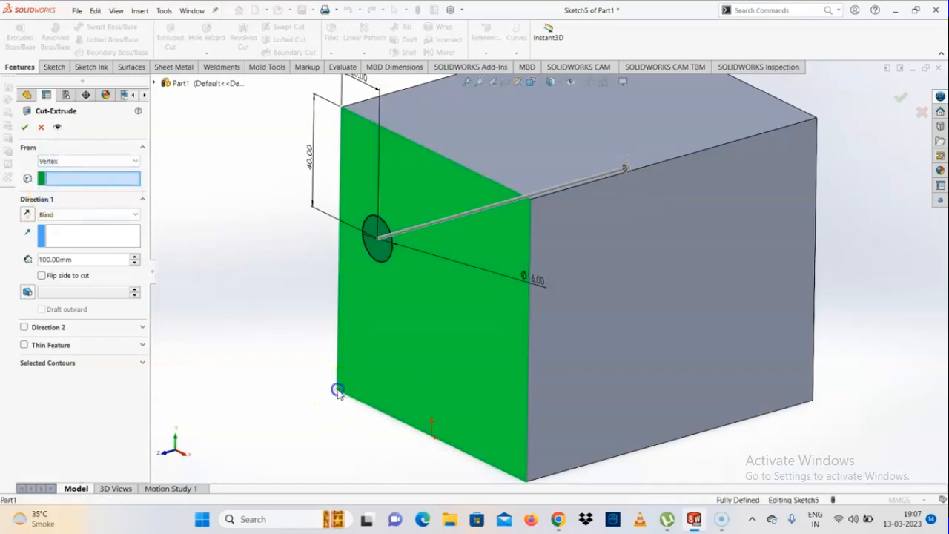
click(337, 391)
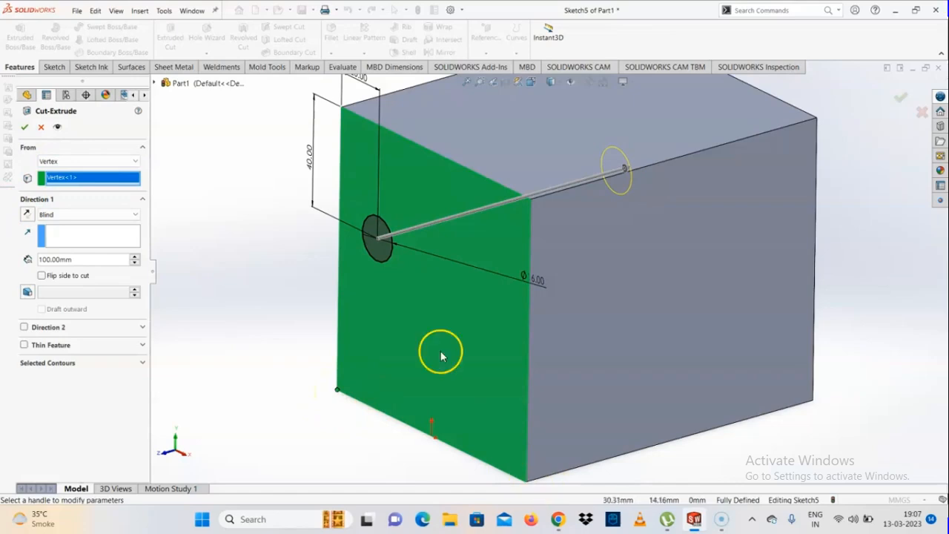
scroll(464, 334, up, 2)
scroll(540, 277, down, 1)
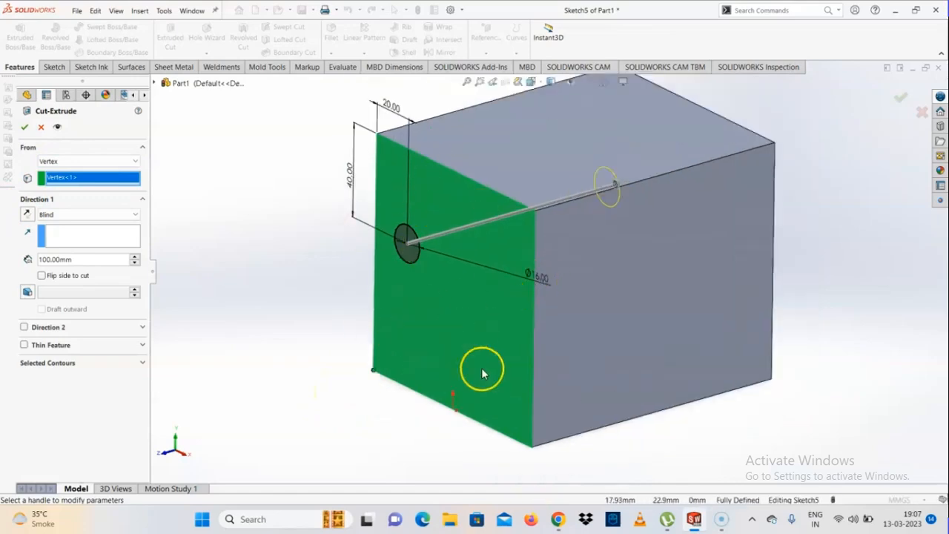
Try a 10 mm Offset start for the cut, and return the start condition to Sketch Plane
click(44, 163)
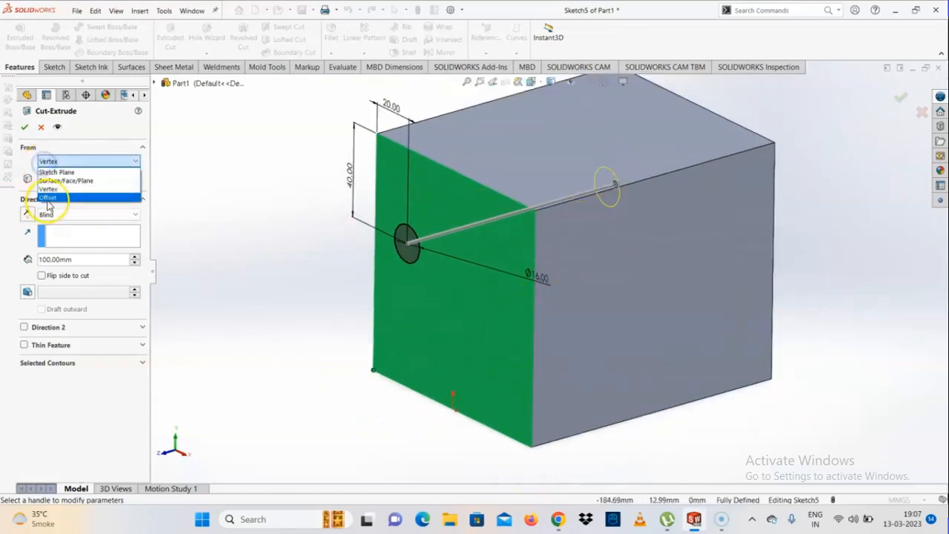
click(50, 190)
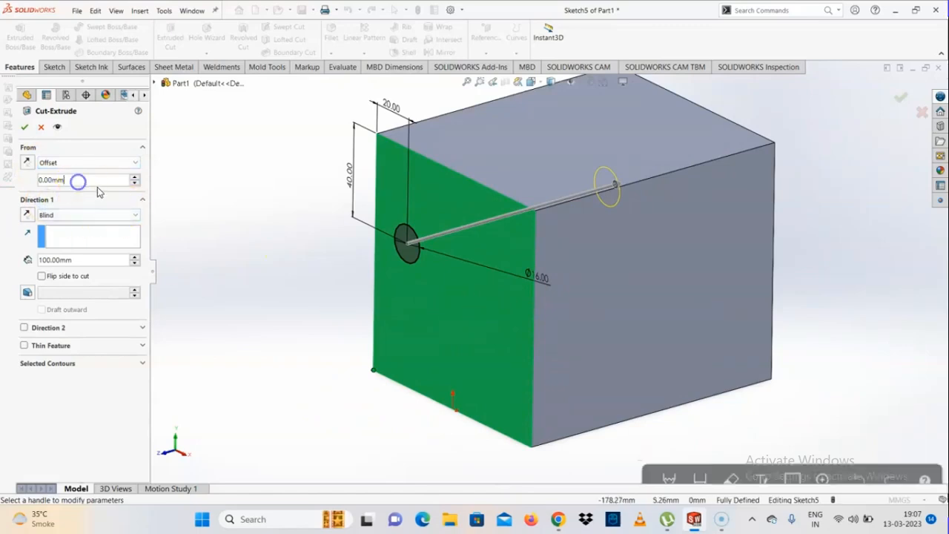
double_click(70, 179)
text(10)
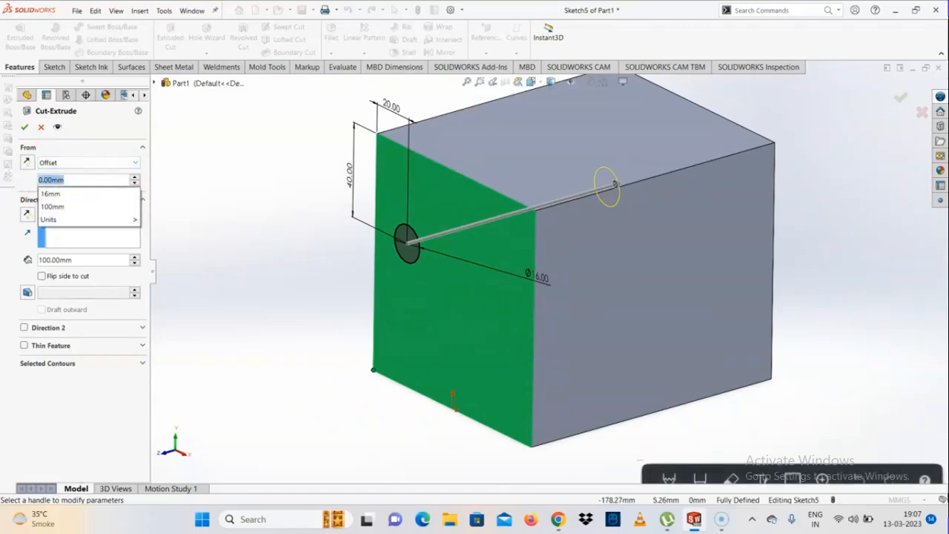
key(Return)
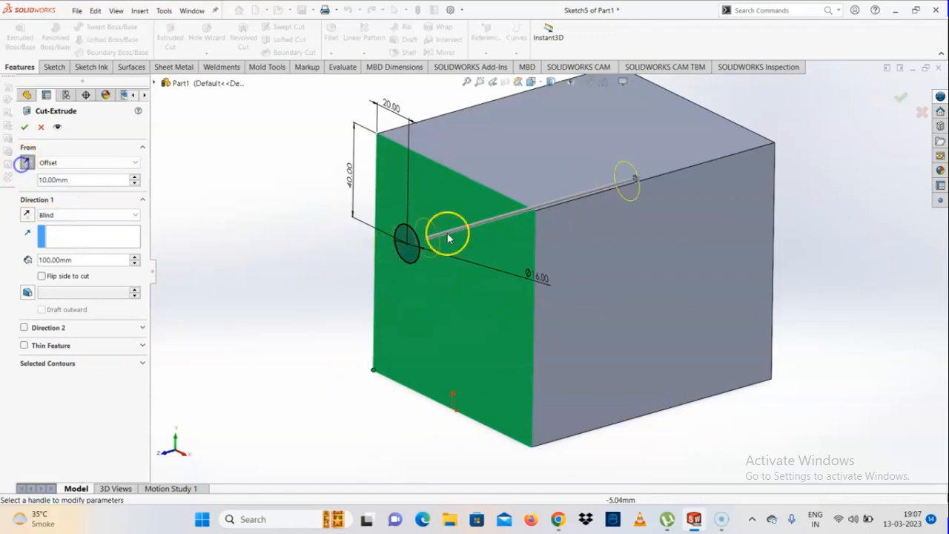
scroll(339, 260, down, 3)
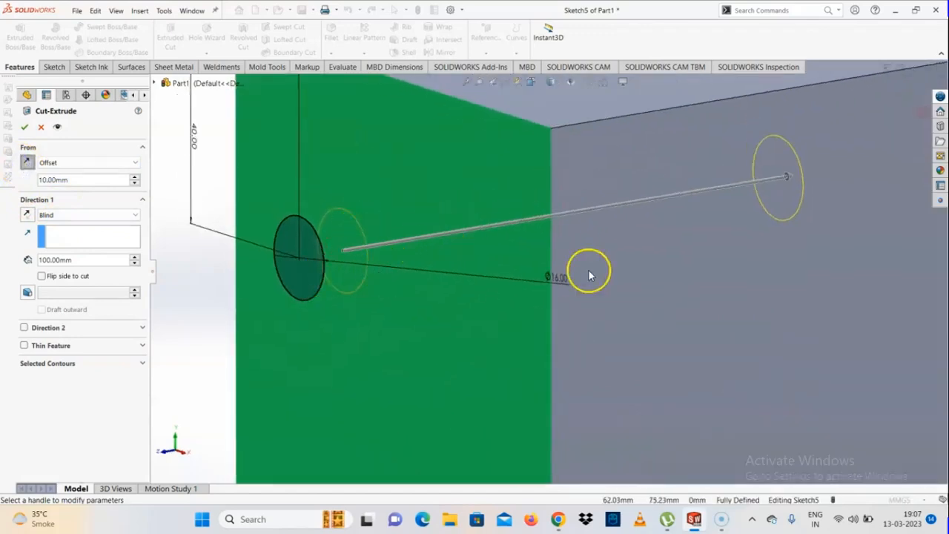
click(82, 163)
click(78, 171)
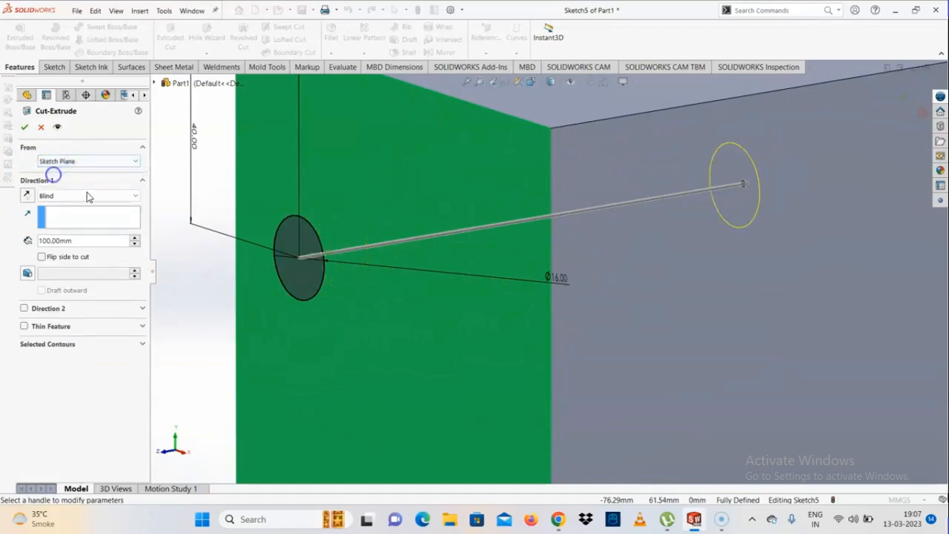
Set the cut to a Blind depth of 50 mm and try reversing its direction
scroll(426, 301, up, 3)
middle_drag(426, 300, 562, 313)
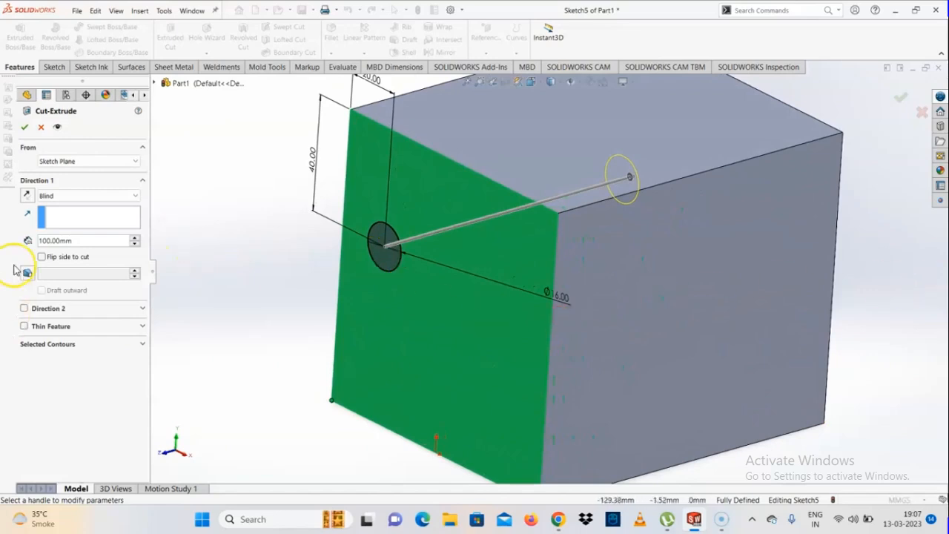
click(45, 196)
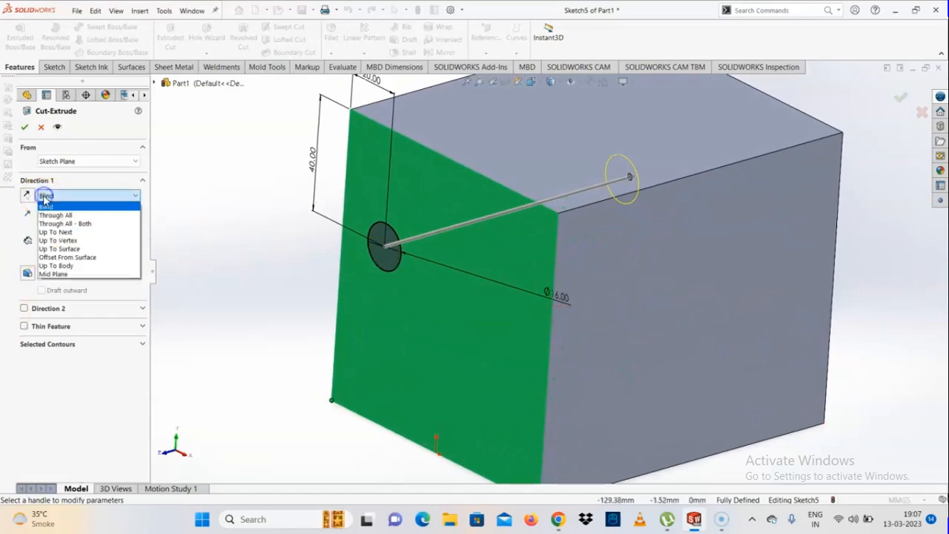
click(64, 198)
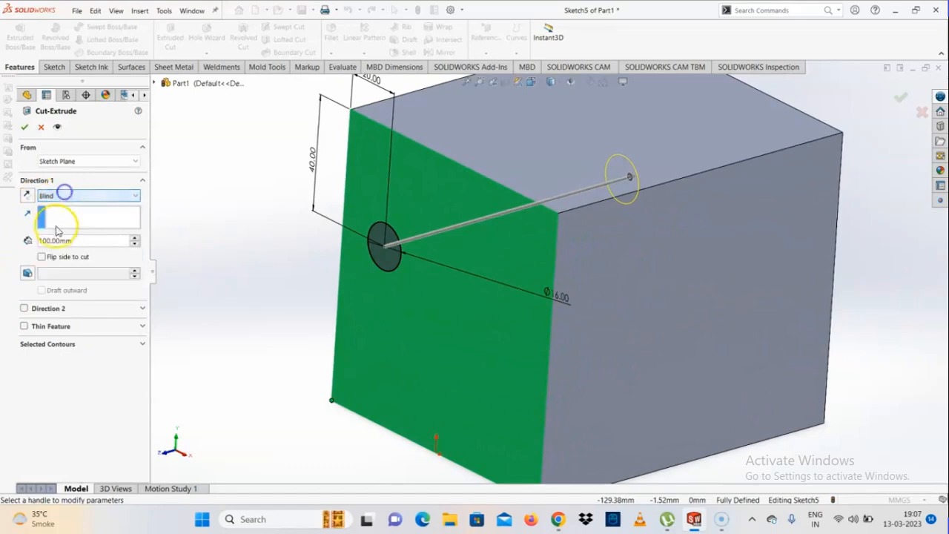
text(50)
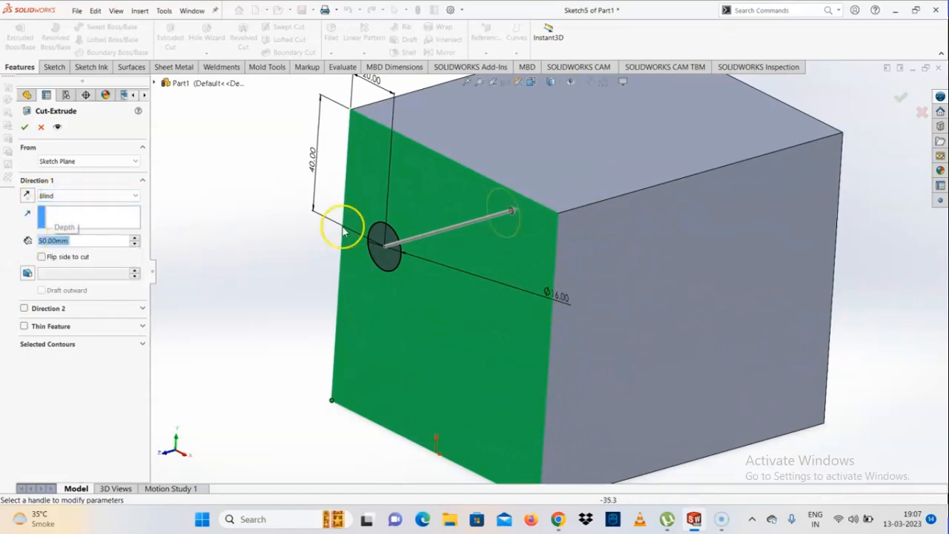
middle_drag(549, 236, 460, 315)
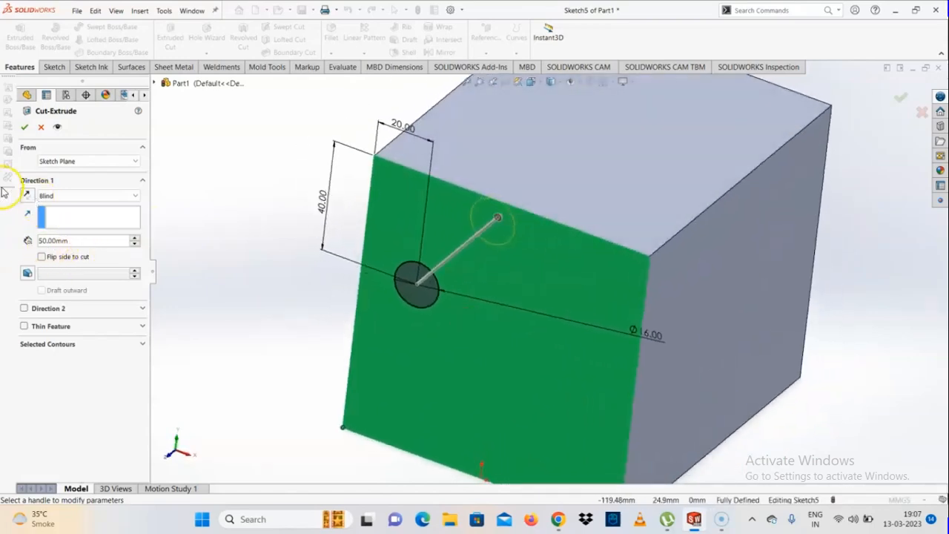
click(25, 195)
click(25, 195)
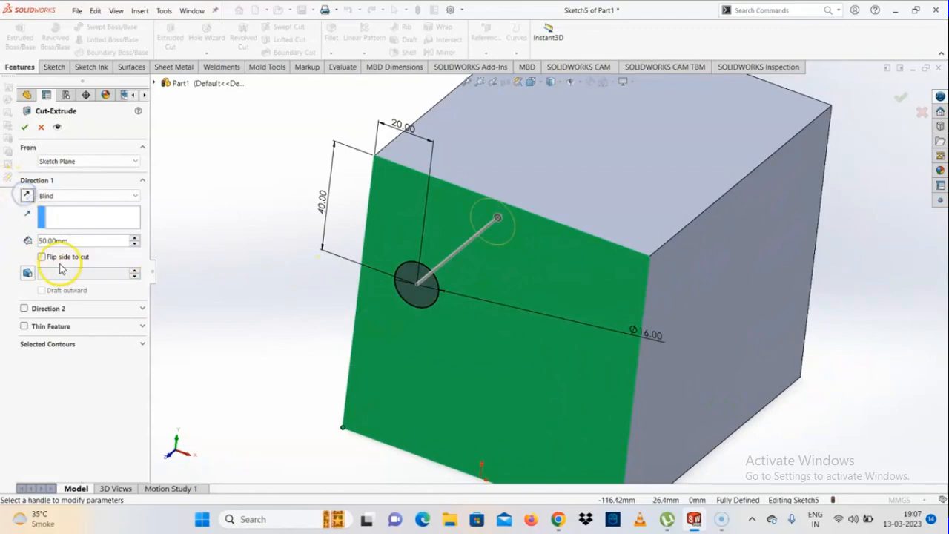
Set the cut's end condition to Through All and complete the hole through the block
click(63, 198)
click(52, 204)
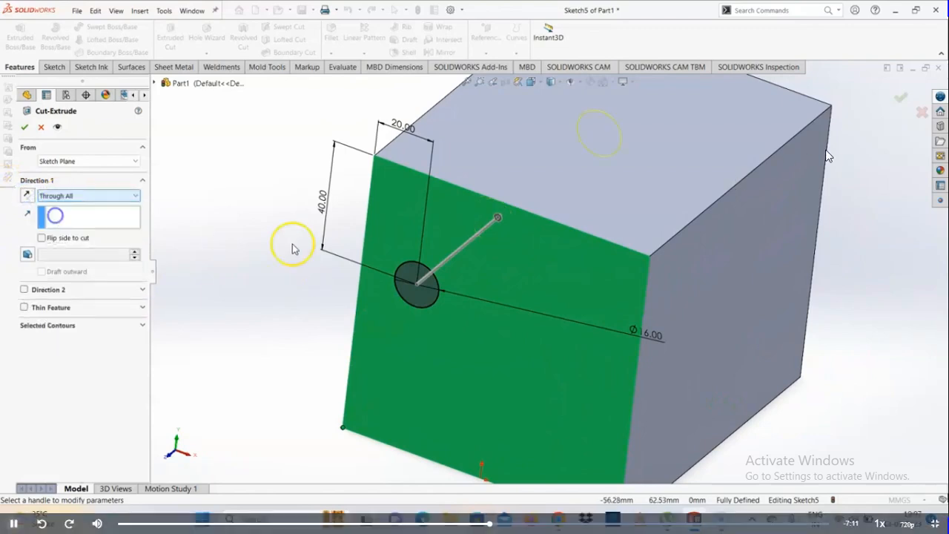
scroll(575, 279, up, 1)
middle_drag(575, 211, 546, 262)
click(25, 127)
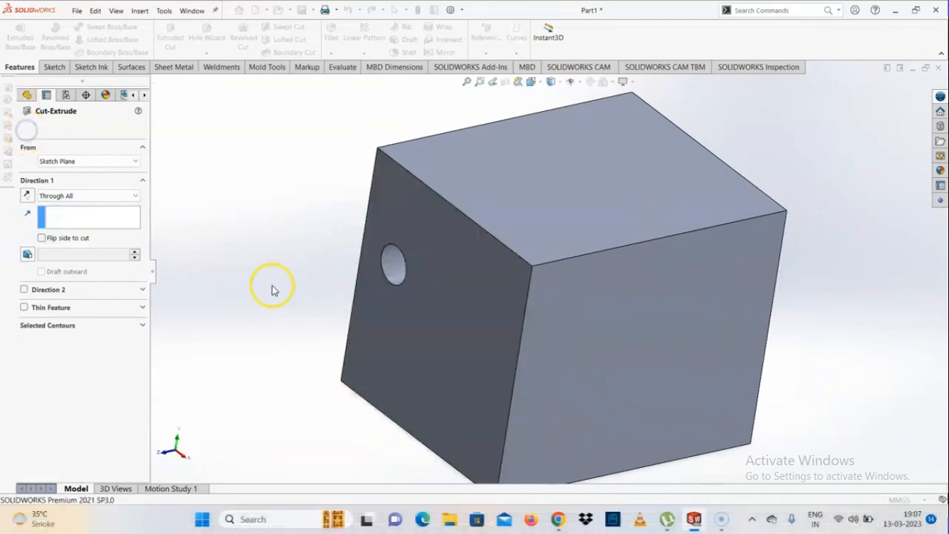
scroll(437, 271, down, 5)
mouse_move(436, 271)
middle_down()
mouse_move(531, 212)
mouse_move(445, 284)
middle_up()
scroll(512, 290, up, 4)
scroll(558, 237, down, 1)
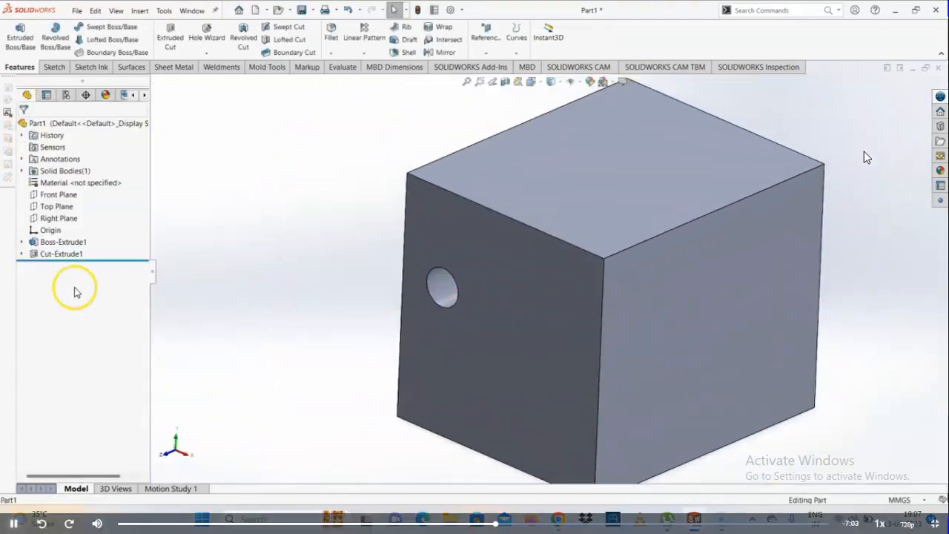
Edit the hole's cut feature and change its Direction 1 end condition to Through All - Both
click(224, 255)
click(445, 284)
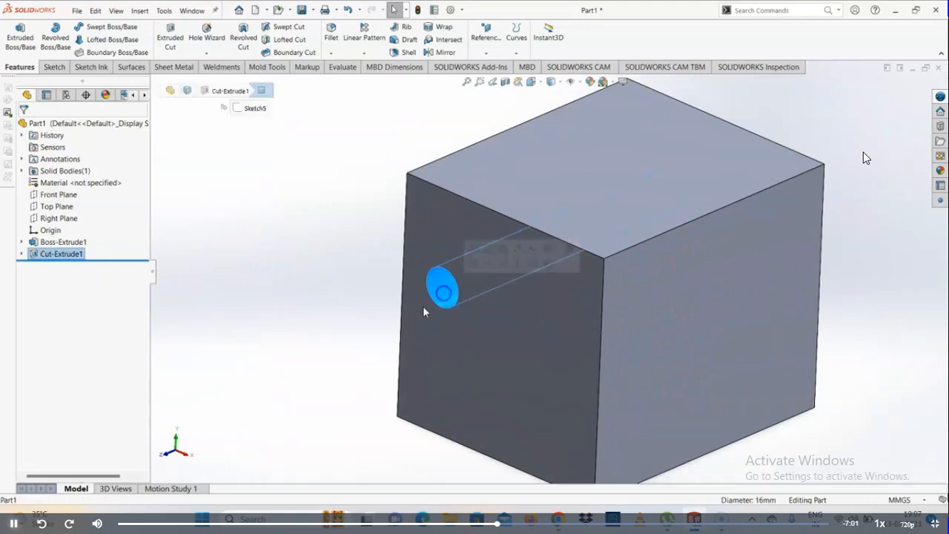
click(297, 321)
click(26, 254)
click(70, 224)
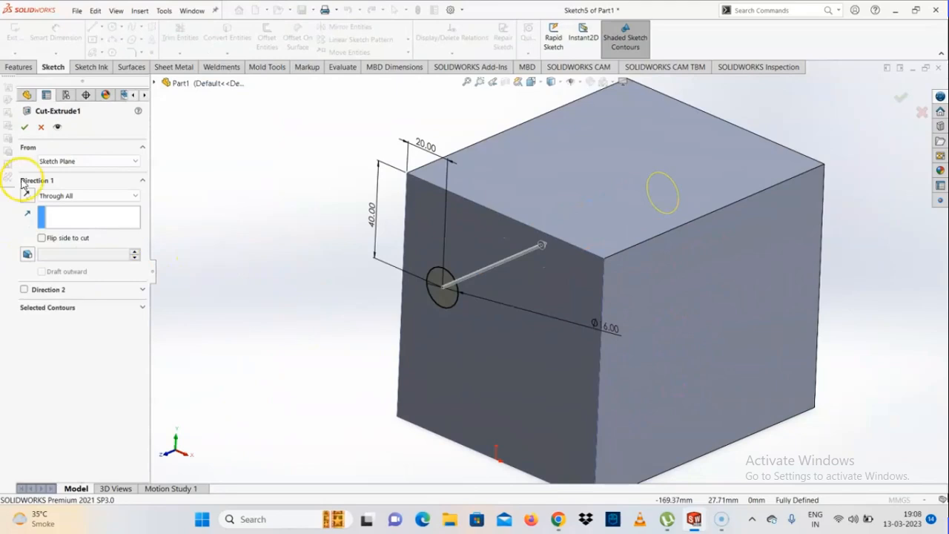
click(71, 196)
click(79, 224)
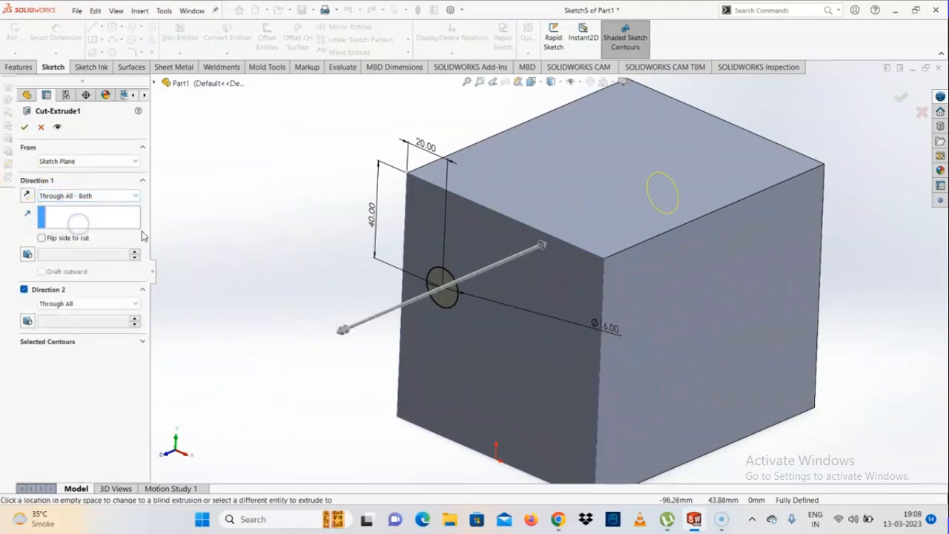
scroll(590, 363, up, 2)
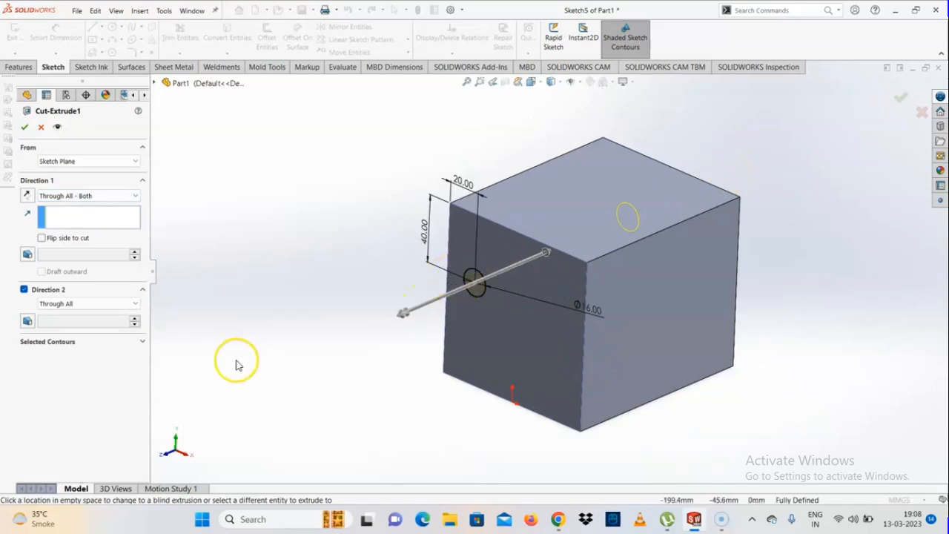
key(Return)
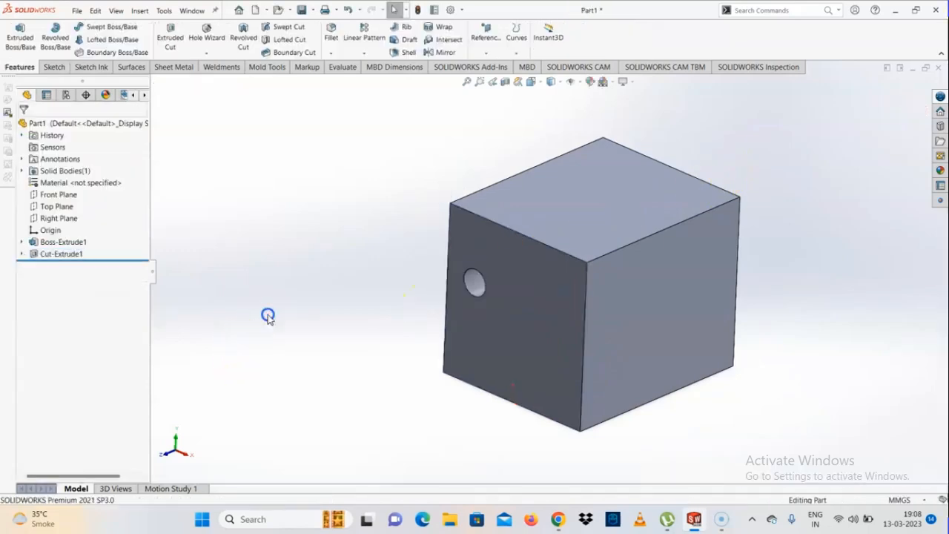
click(483, 53)
click(492, 66)
click(528, 297)
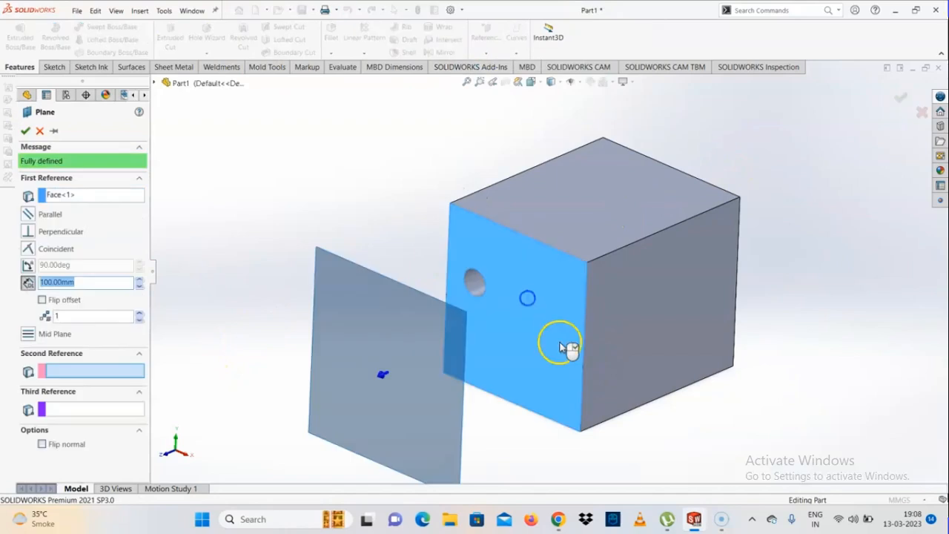
middle_drag(568, 344, 544, 314)
key(Escape)
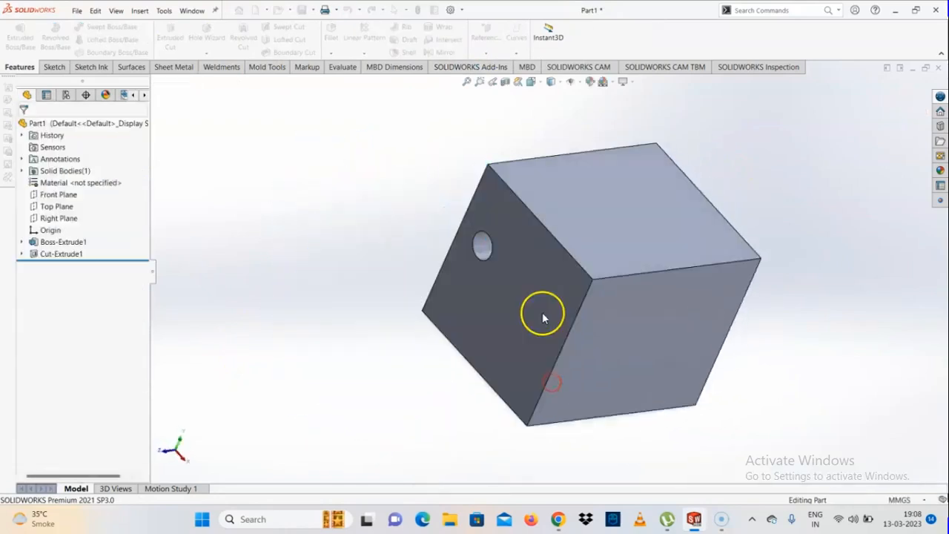
Create a reference plane midway between the block's face with the hole and its opposite face
click(562, 325)
key(Escape)
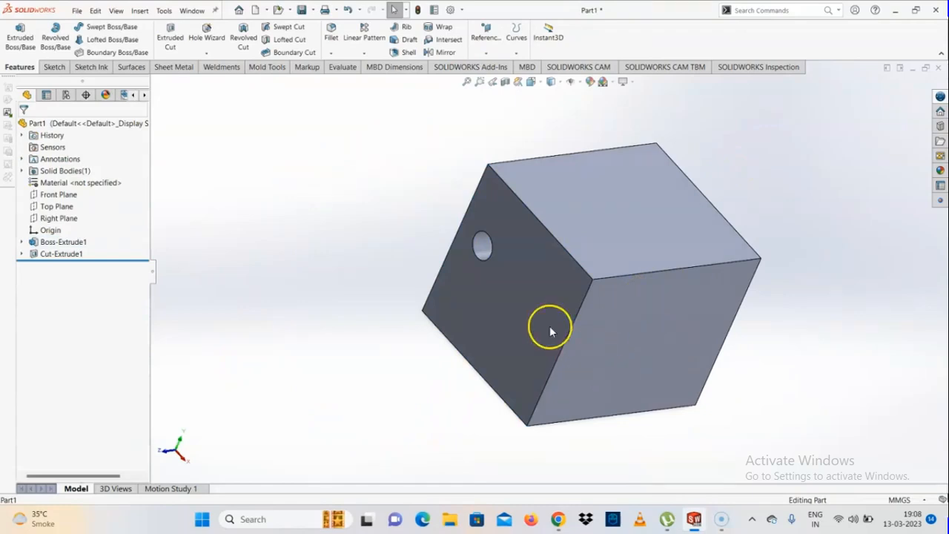
click(486, 41)
click(495, 66)
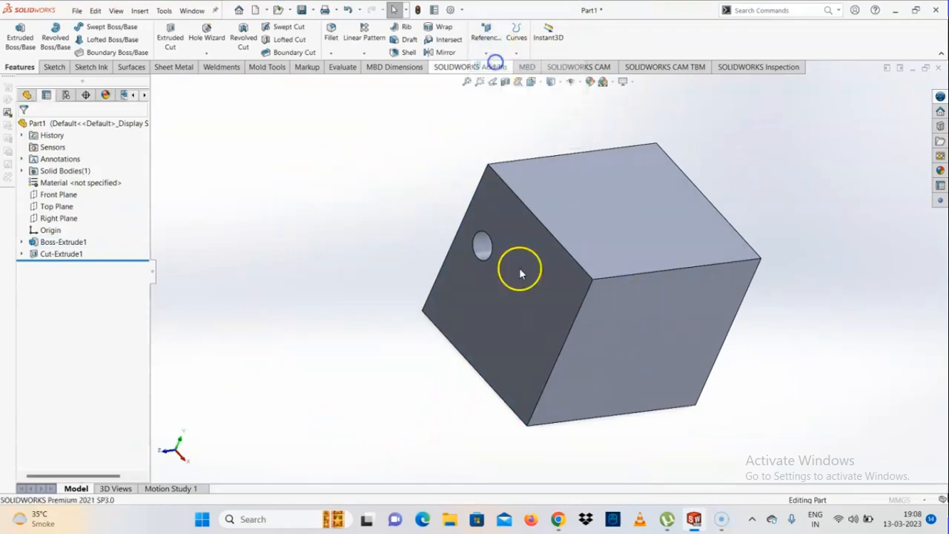
click(534, 320)
middle_drag(535, 320, 433, 327)
click(582, 367)
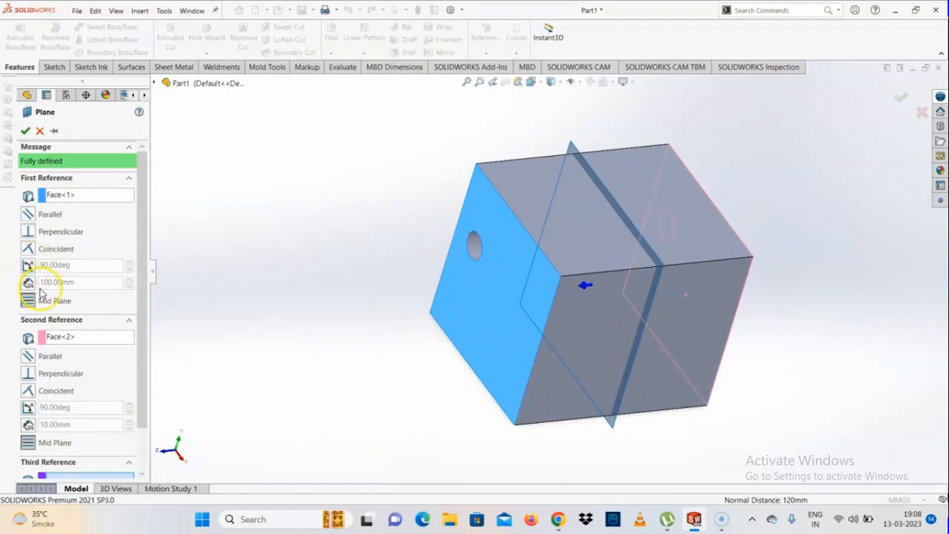
click(25, 131)
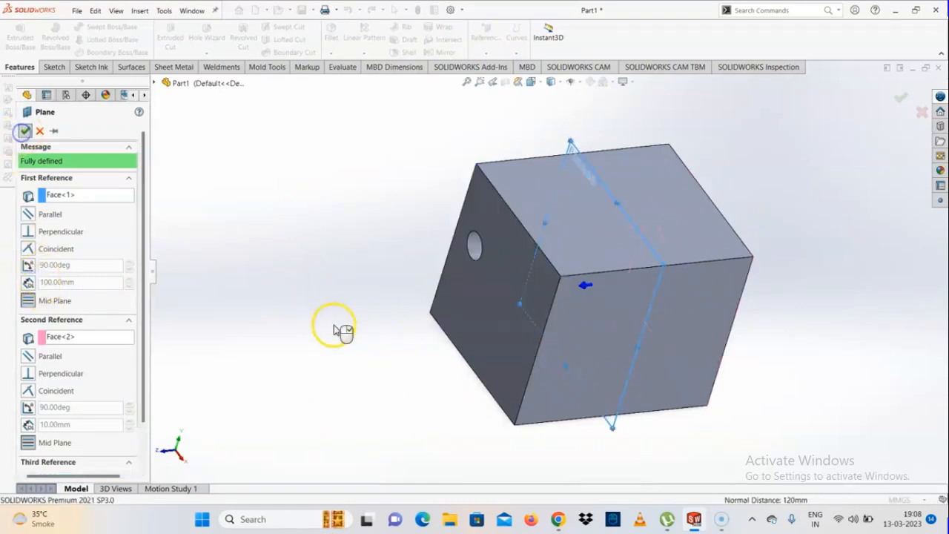
middle_drag(591, 386, 595, 363)
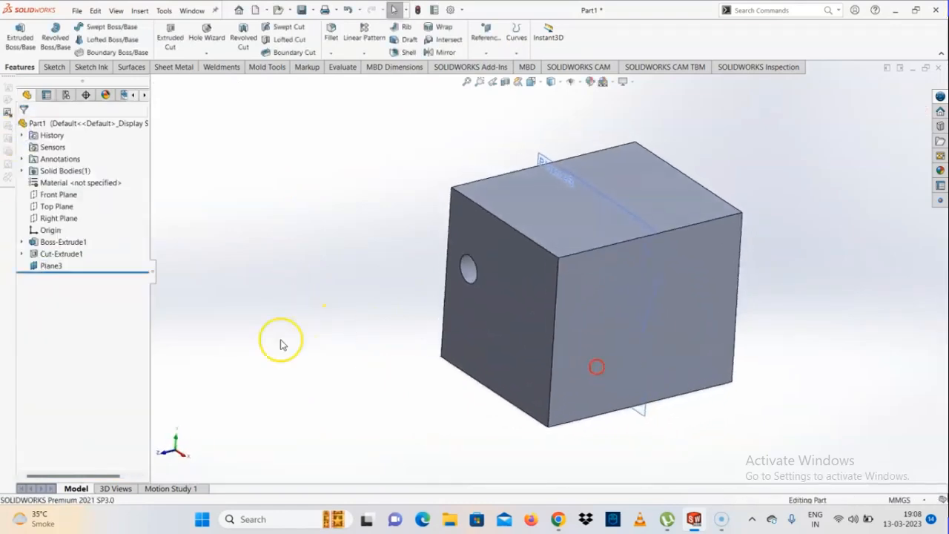
Move the new mid plane above the hole's cut feature in the feature tree
click(50, 267)
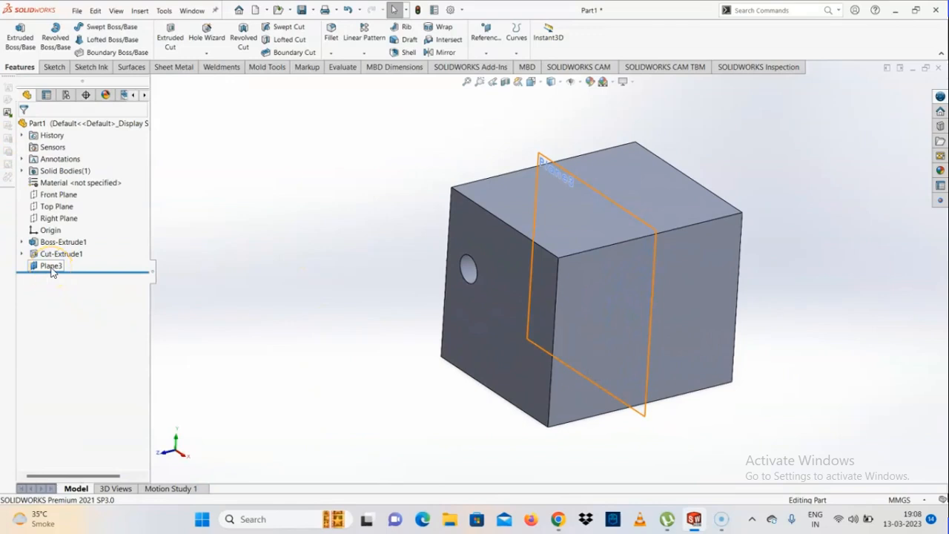
click(22, 254)
click(59, 266)
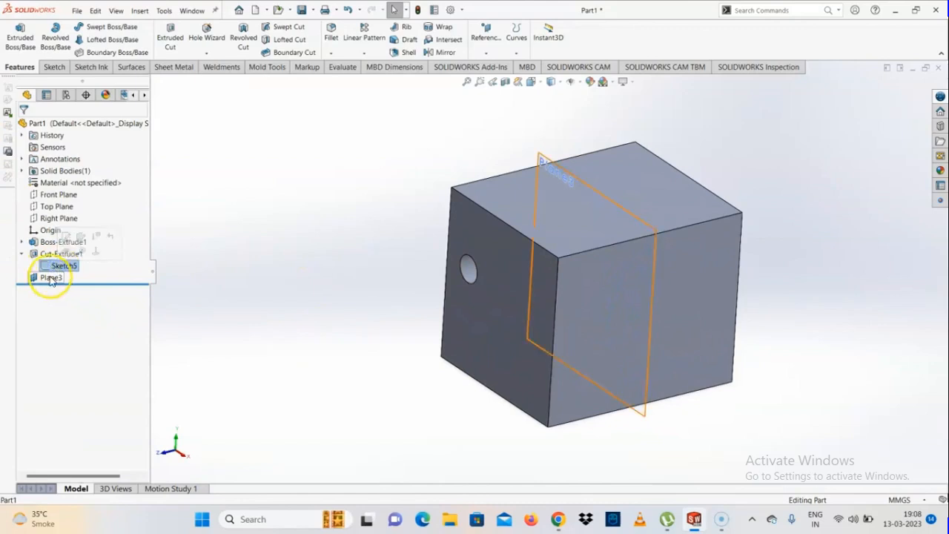
click(50, 279)
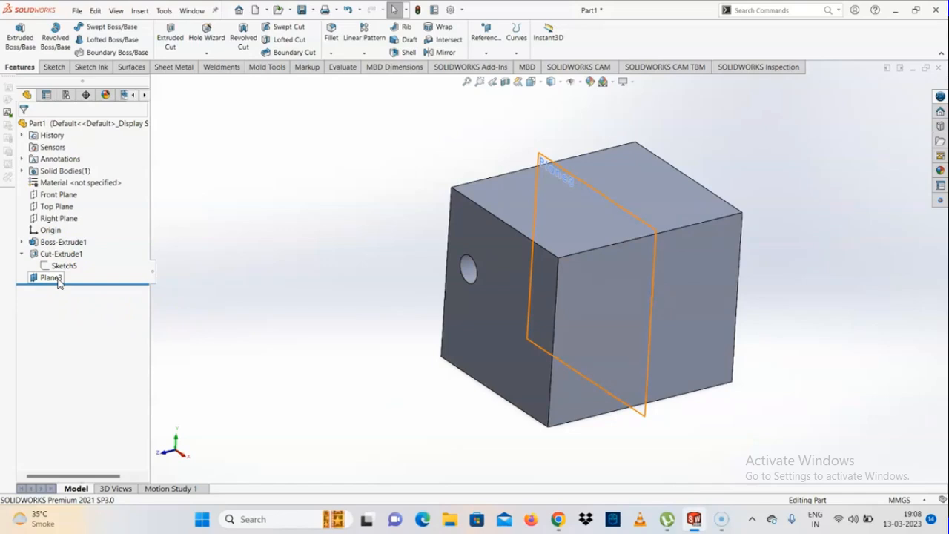
click(59, 283)
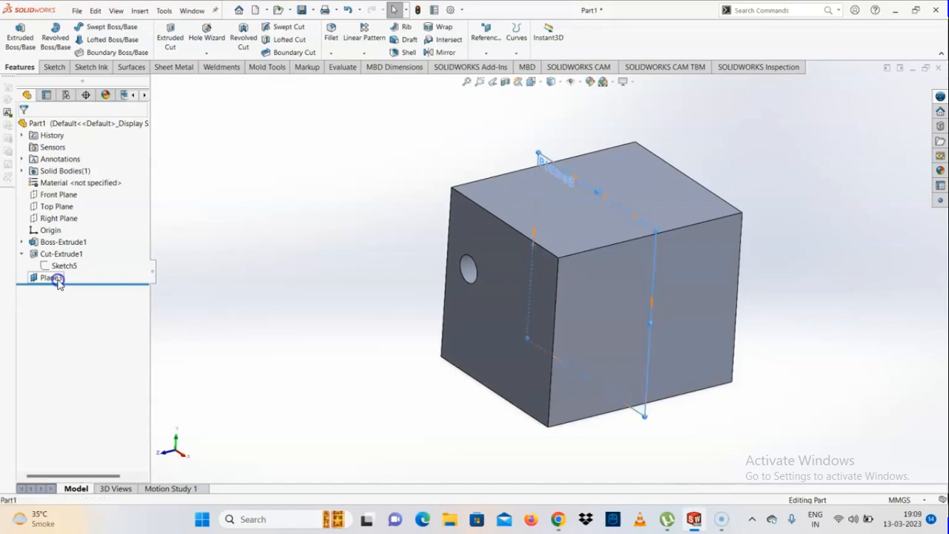
drag(58, 262, 56, 247)
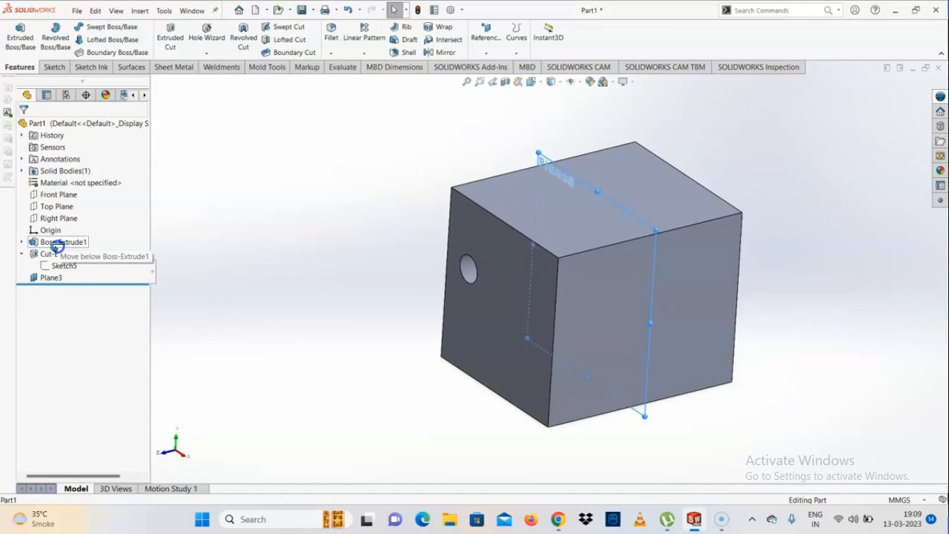
drag(56, 247, 57, 248)
click(51, 254)
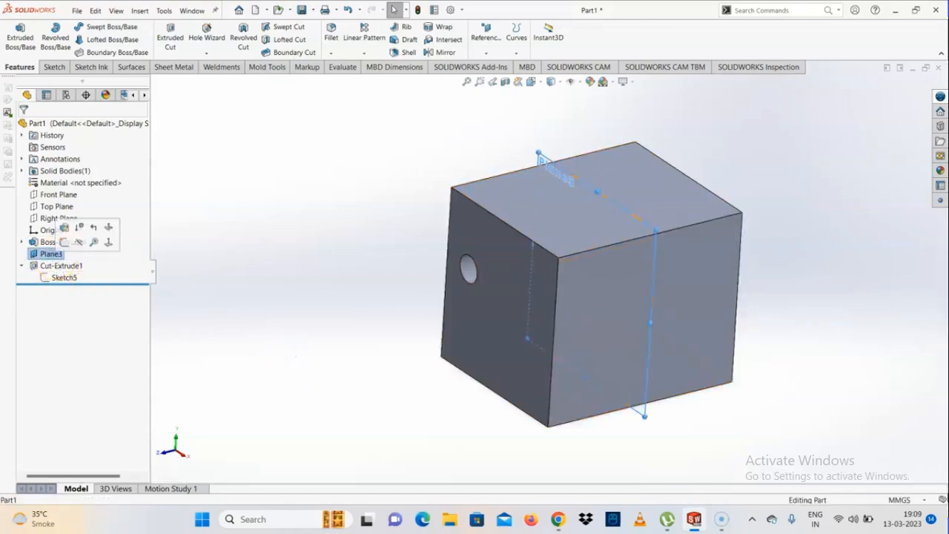
Change the sketch plane of the hole's sketch from the block face to the new mid plane, Plane3
click(57, 276)
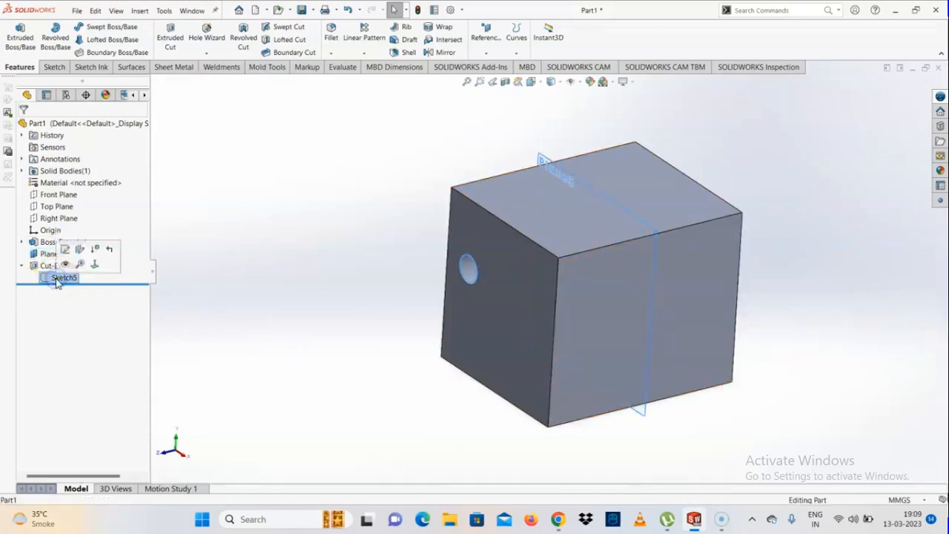
click(86, 250)
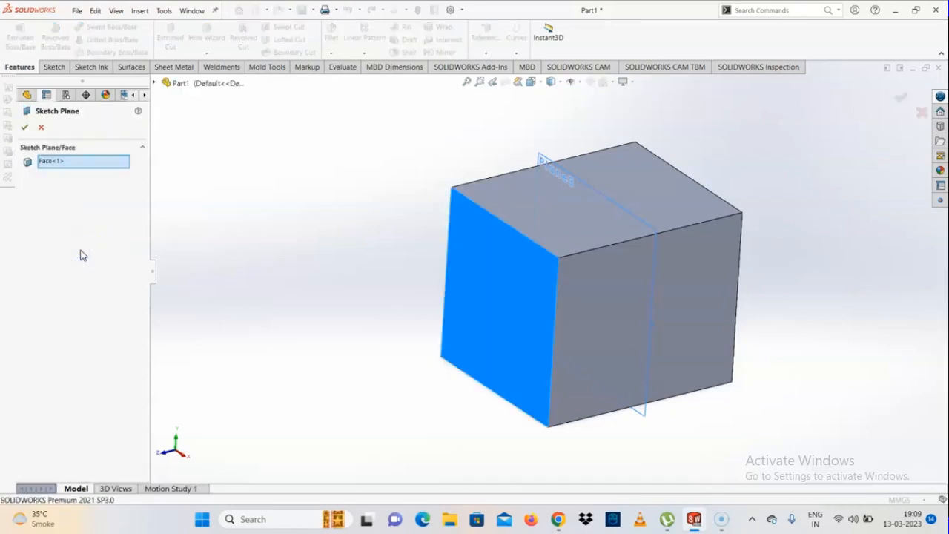
click(154, 83)
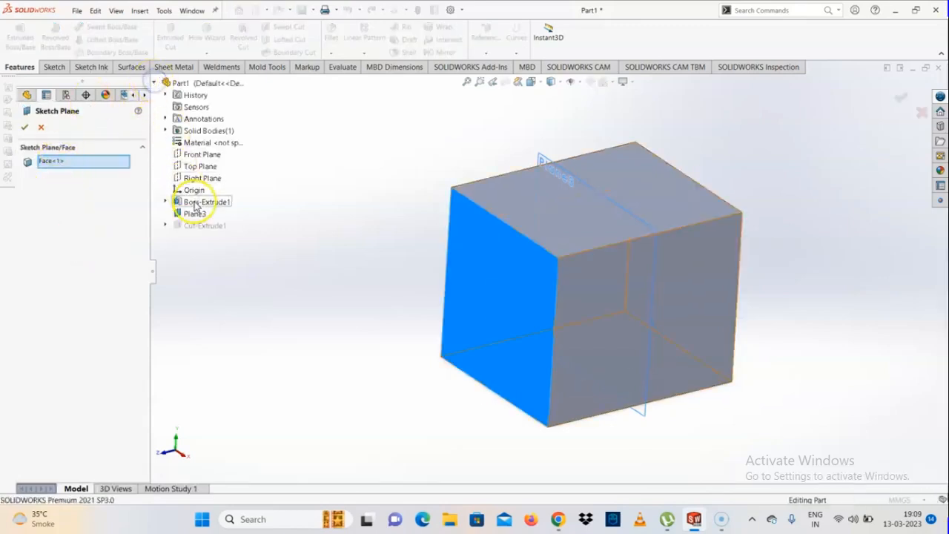
click(196, 213)
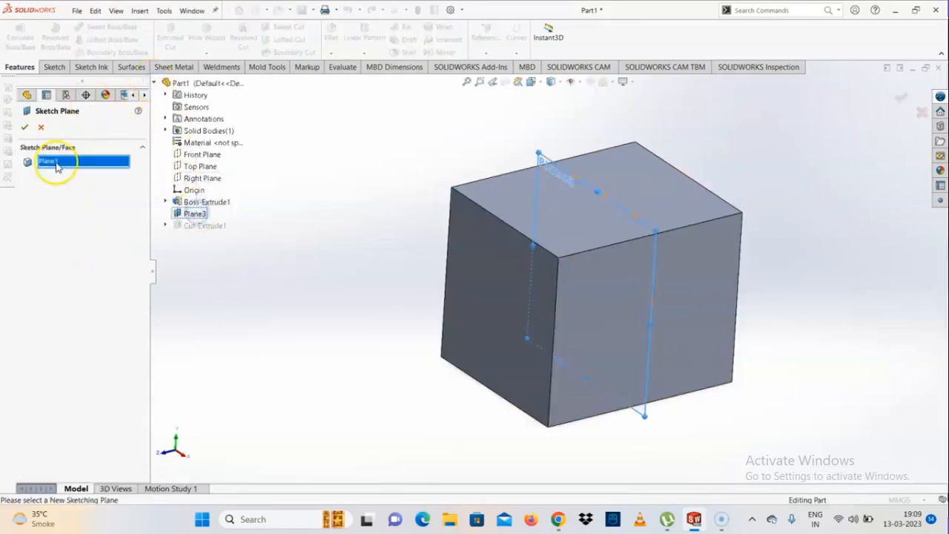
click(325, 368)
scroll(503, 270, down, 1)
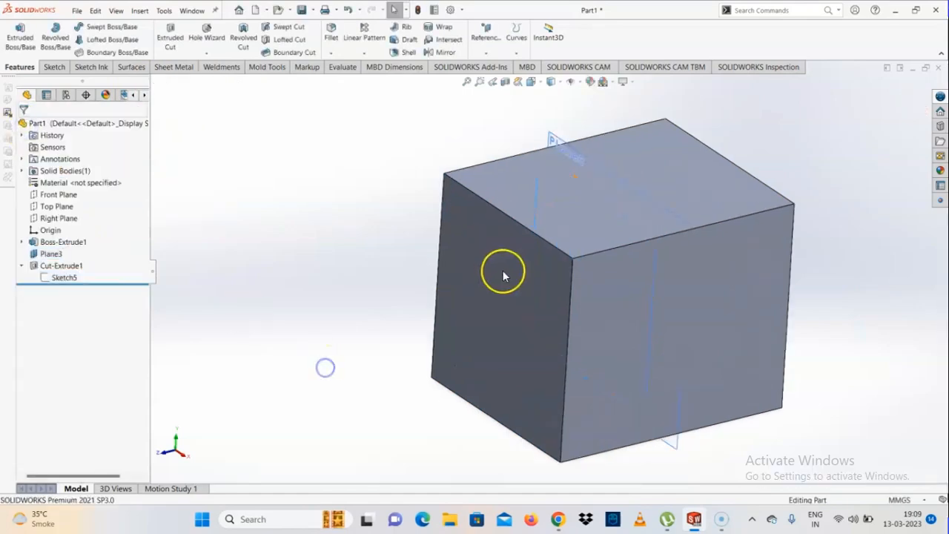
Display the block as wireframe with hidden lines visible to inspect the cut starting from the mid plane
click(559, 81)
click(552, 139)
scroll(562, 267, down, 5)
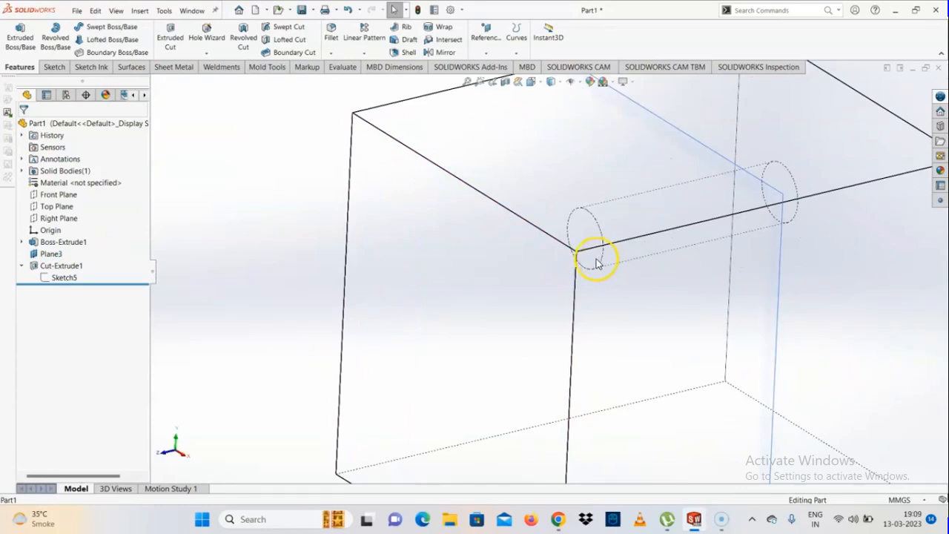
Edit the hole's cut feature and set its Direction 1 end condition to Through All - Both
click(63, 278)
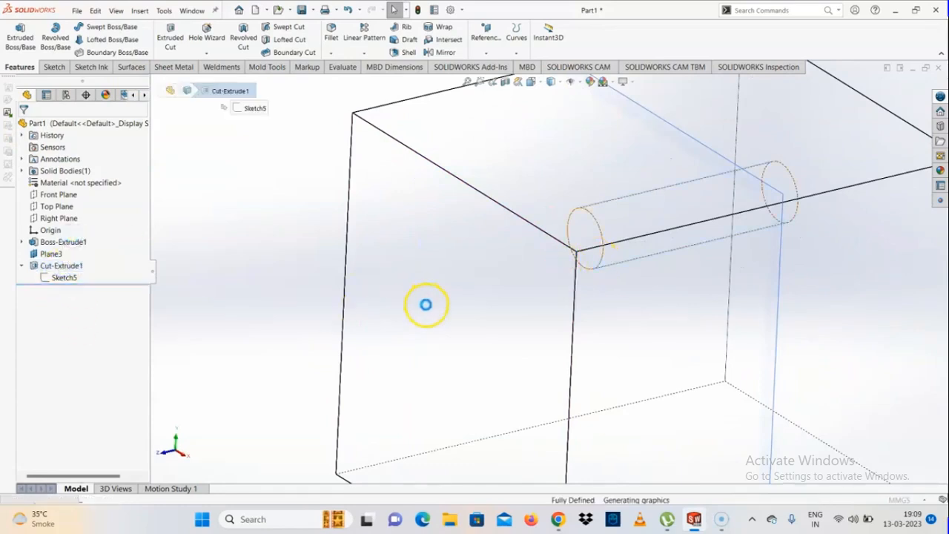
scroll(492, 304, up, 5)
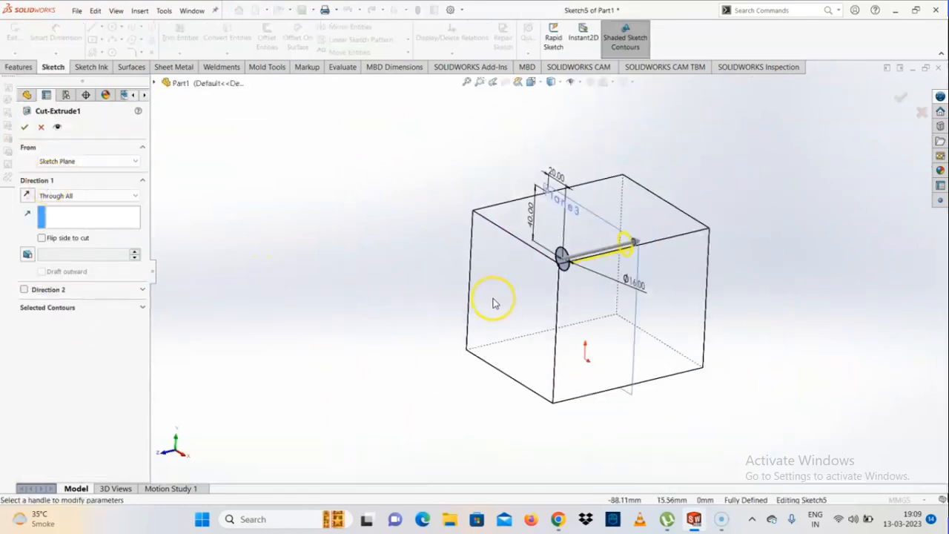
click(74, 196)
click(63, 218)
scroll(523, 310, down, 3)
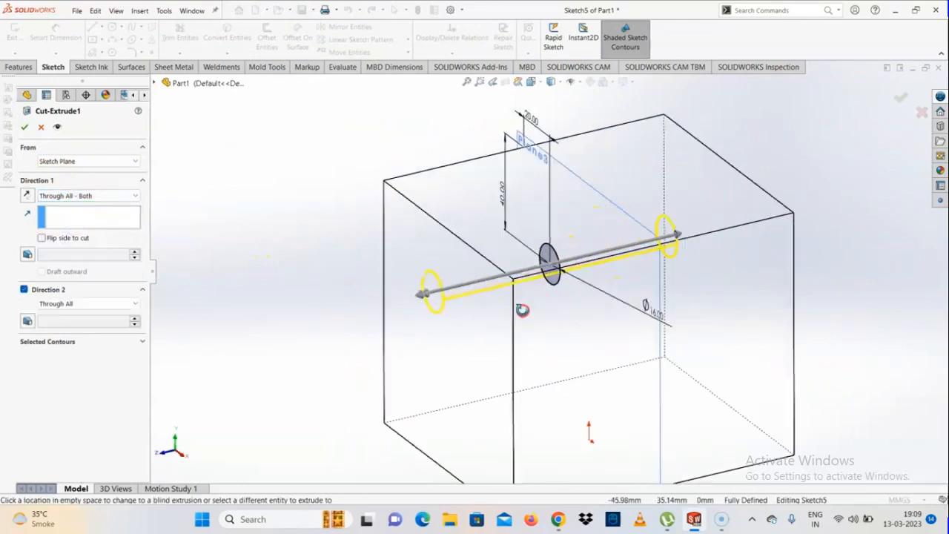
middle_drag(522, 310, 525, 339)
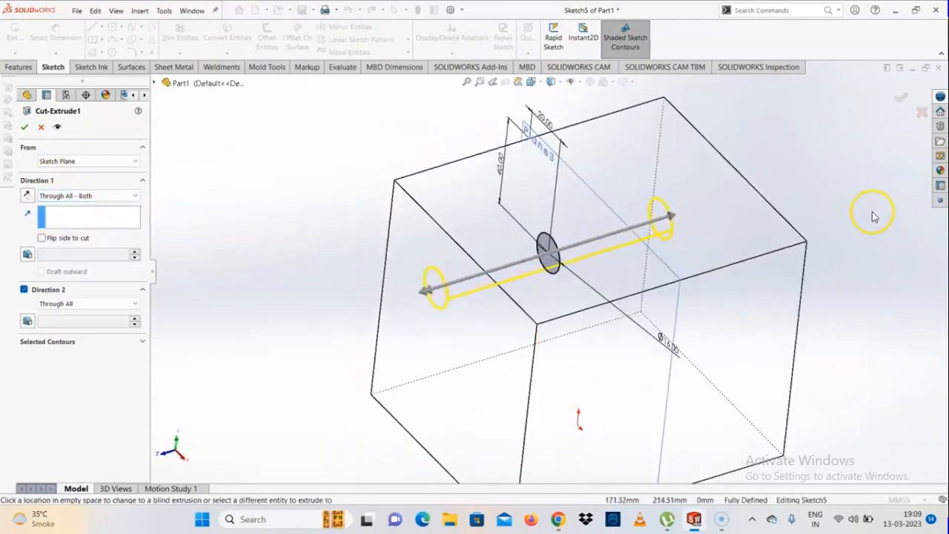
click(24, 127)
Inspect the hole on both sides of the block and restore the shaded display with edges
scroll(519, 212, down, 5)
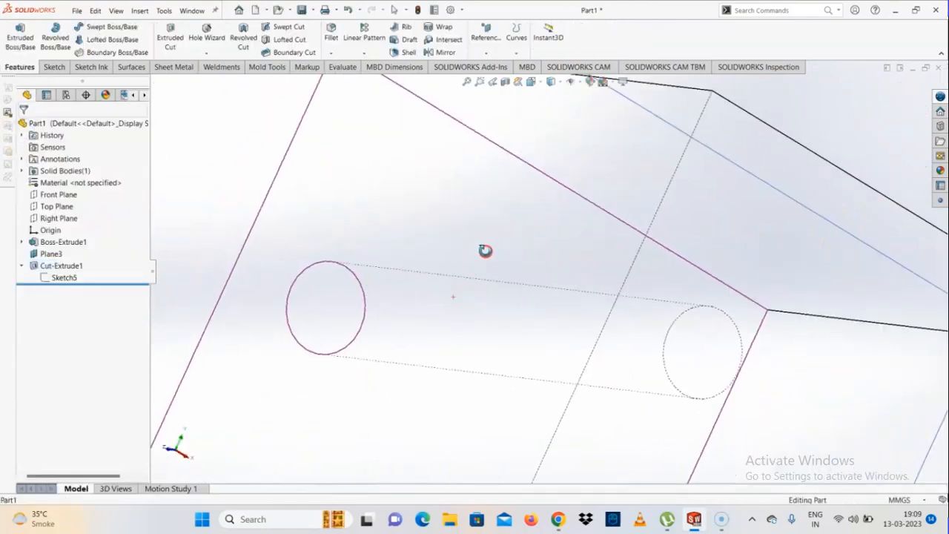
scroll(485, 251, up, 5)
click(552, 83)
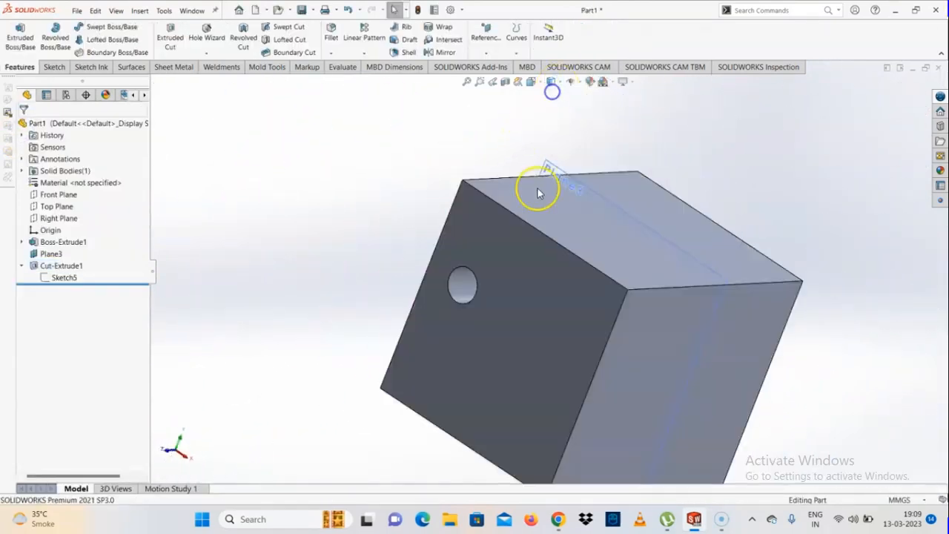
middle_drag(540, 193, 282, 272)
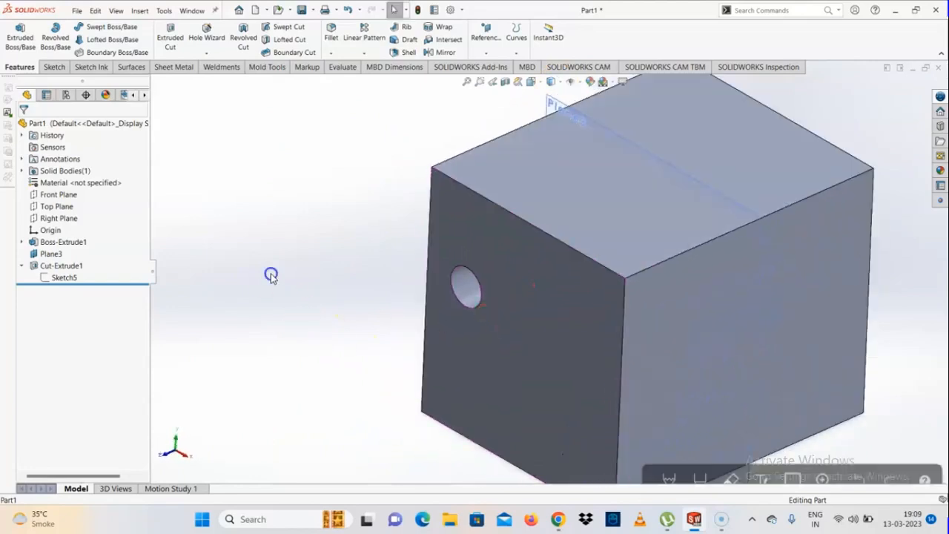
Edit the cut and set its Direction 1 end condition to Through All
click(63, 266)
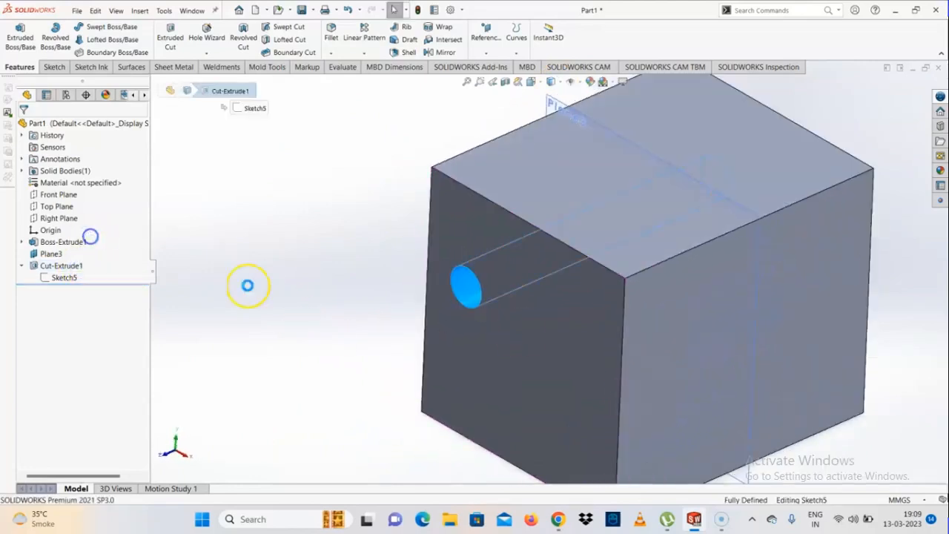
click(70, 198)
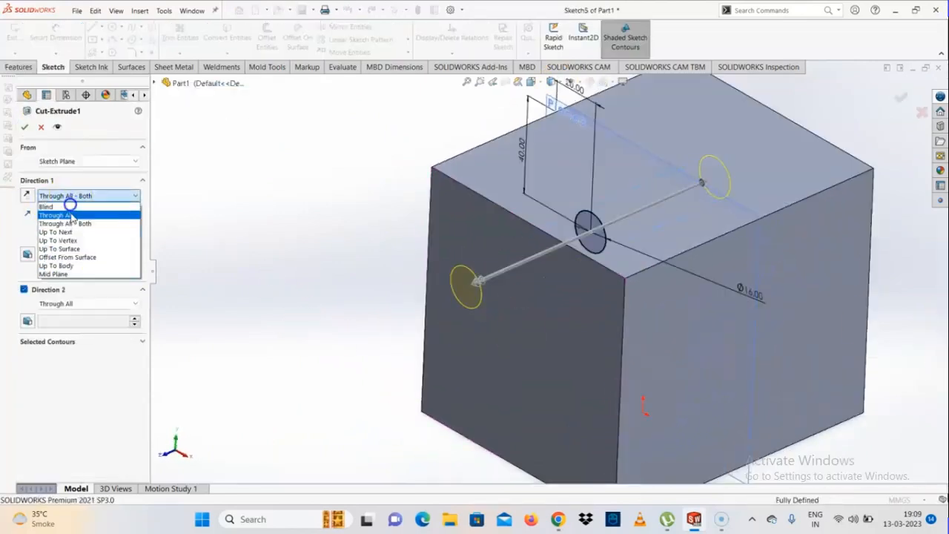
click(66, 215)
click(25, 128)
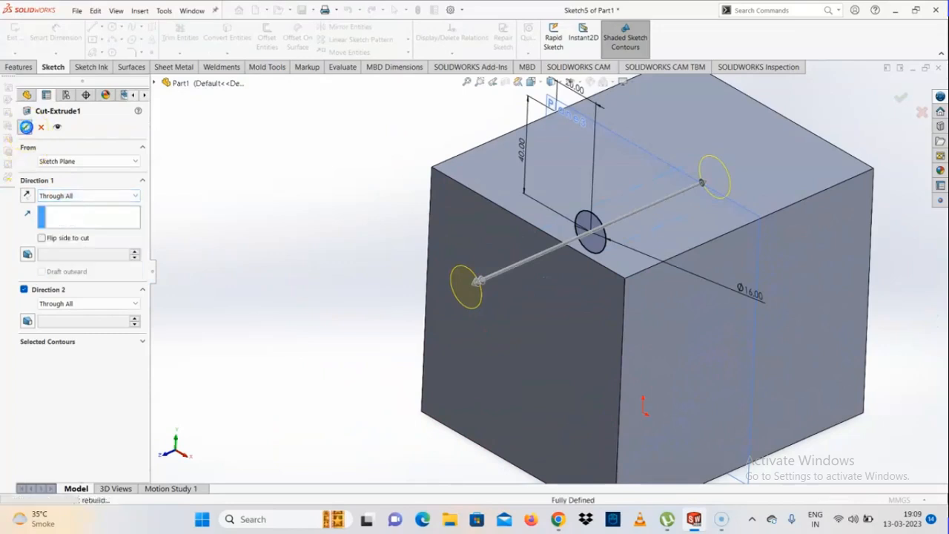
mouse_move(600, 277)
middle_down()
mouse_move(646, 218)
mouse_move(630, 253)
mouse_move(604, 270)
middle_up()
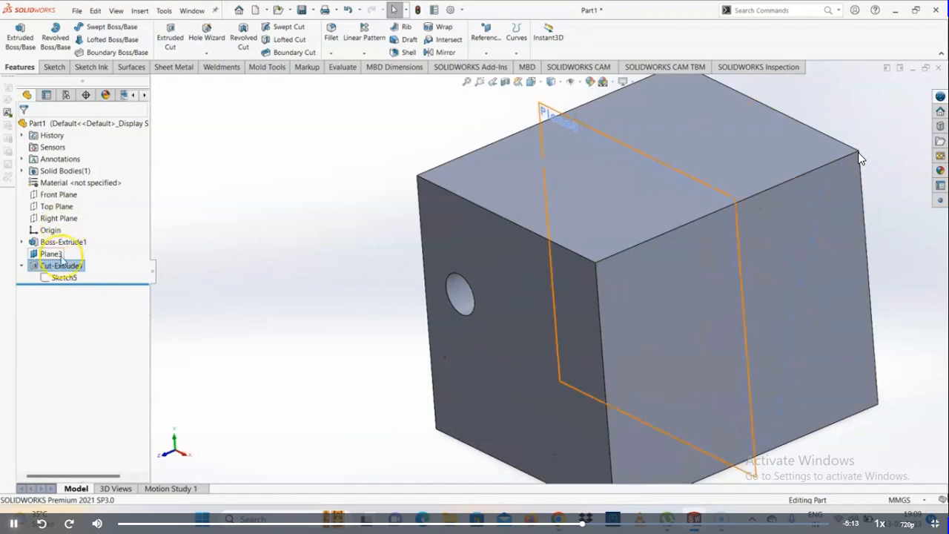
Edit the cut again and set its Direction 1 end condition to Up To Next
right_click(63, 265)
click(72, 245)
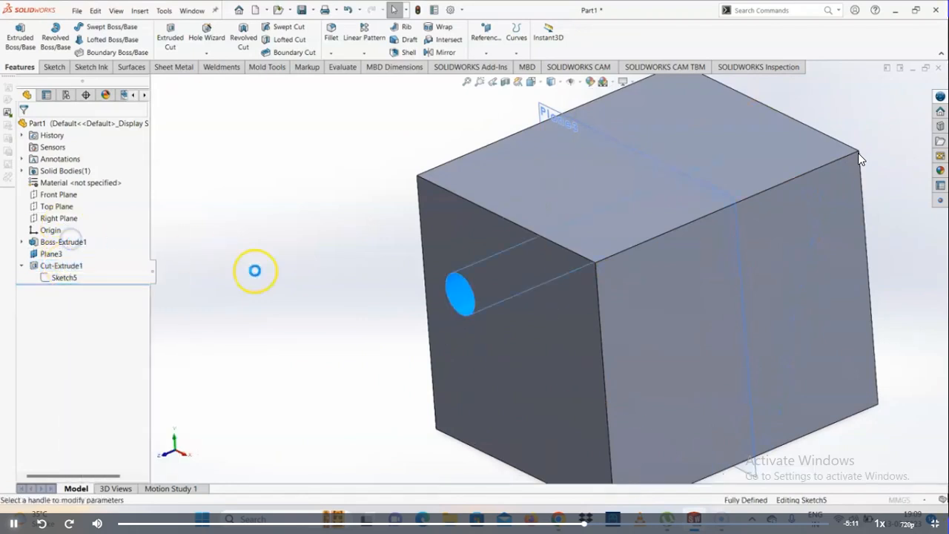
mouse_move(539, 339)
middle_down()
mouse_move(561, 293)
mouse_move(547, 339)
mouse_move(546, 324)
middle_up()
click(64, 195)
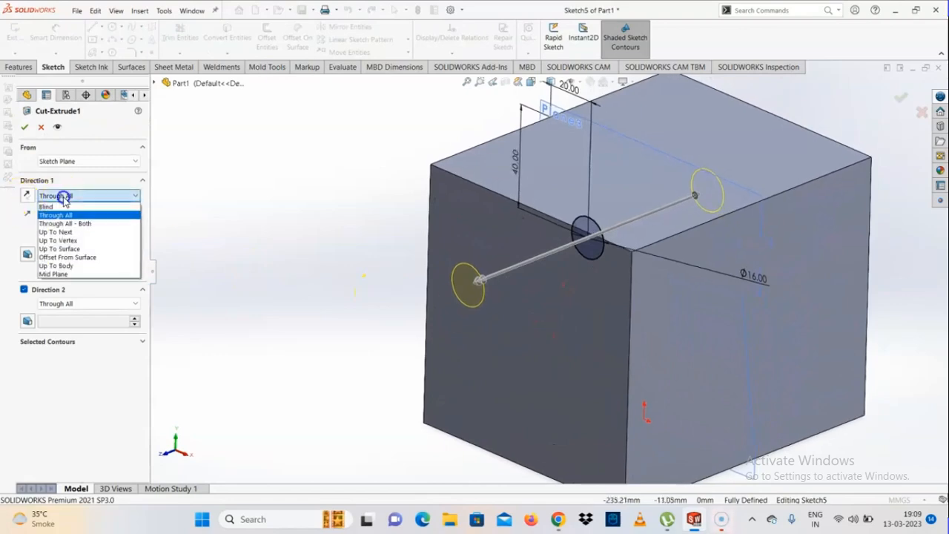
click(74, 233)
middle_drag(701, 304, 583, 287)
scroll(574, 245, down, 2)
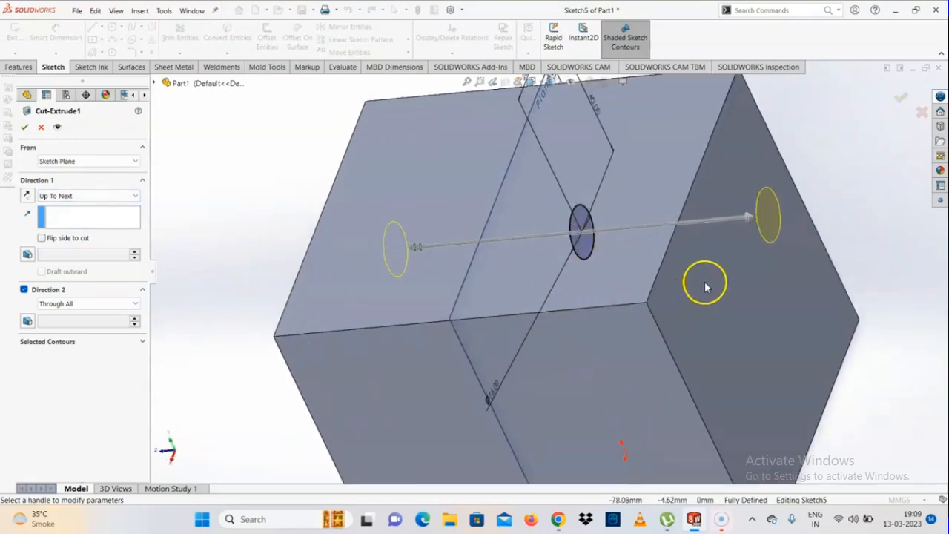
Use the block's end face on the Direction 1 side as the cut's direction reference, accept the cut and rebuild the part
click(77, 214)
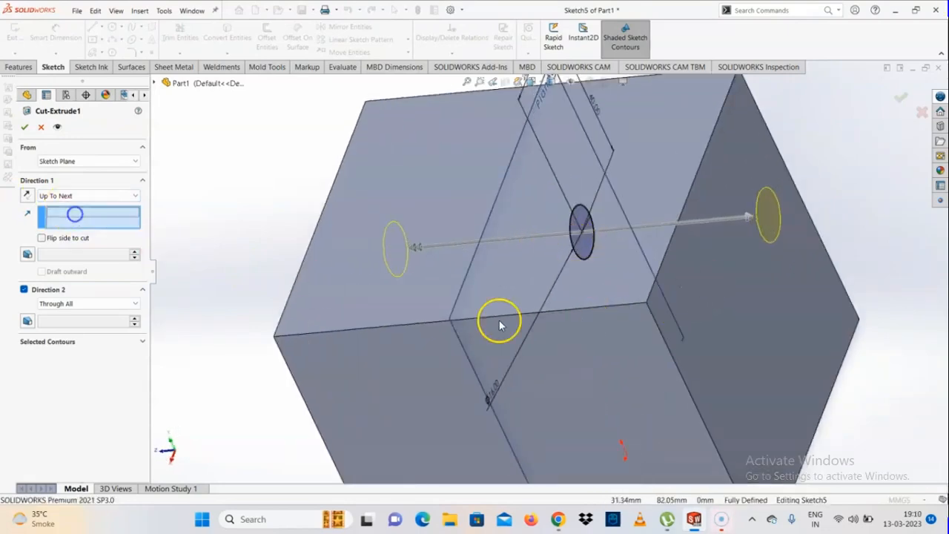
click(750, 329)
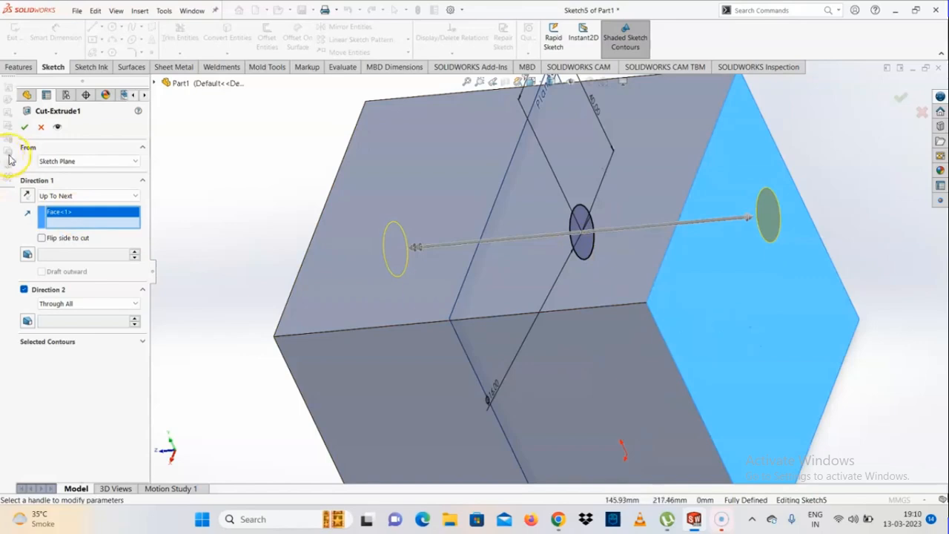
click(25, 127)
middle_drag(488, 265, 533, 249)
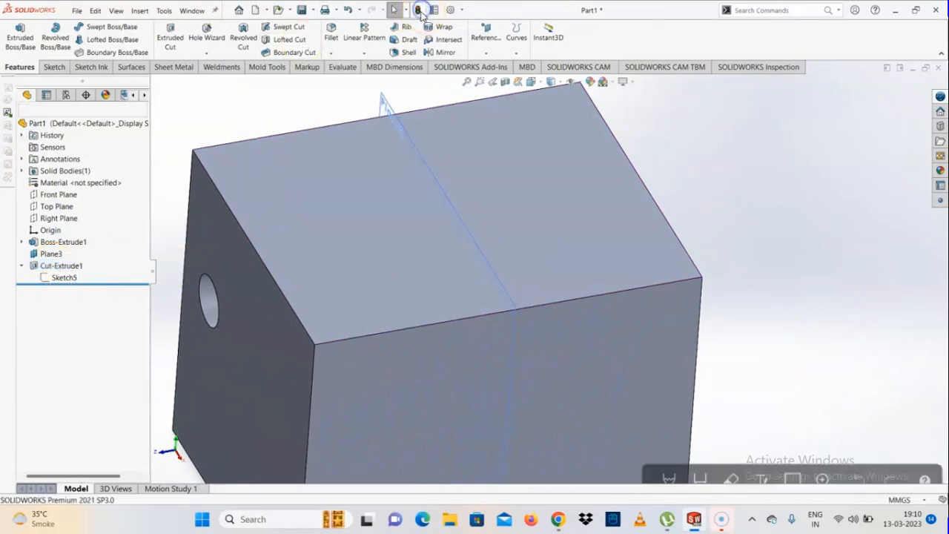
click(419, 11)
Reopen the extruded cut's settings to examine its extents in both directions from the sketch plane, and close them
click(54, 265)
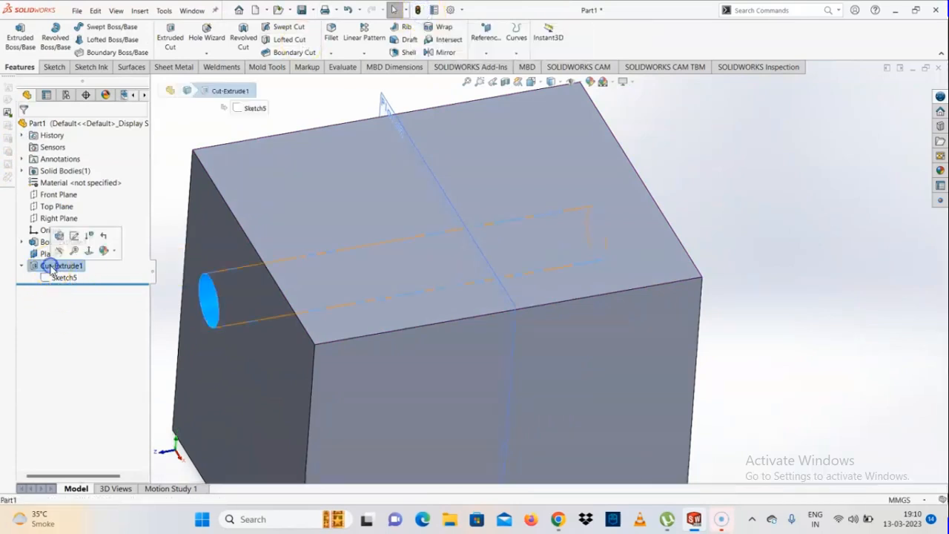
click(66, 246)
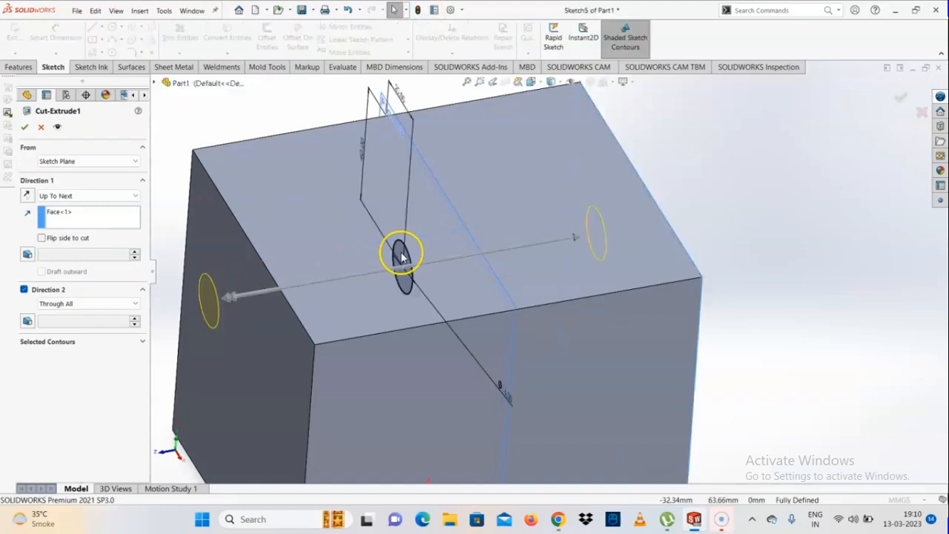
click(236, 304)
click(554, 259)
key(Return)
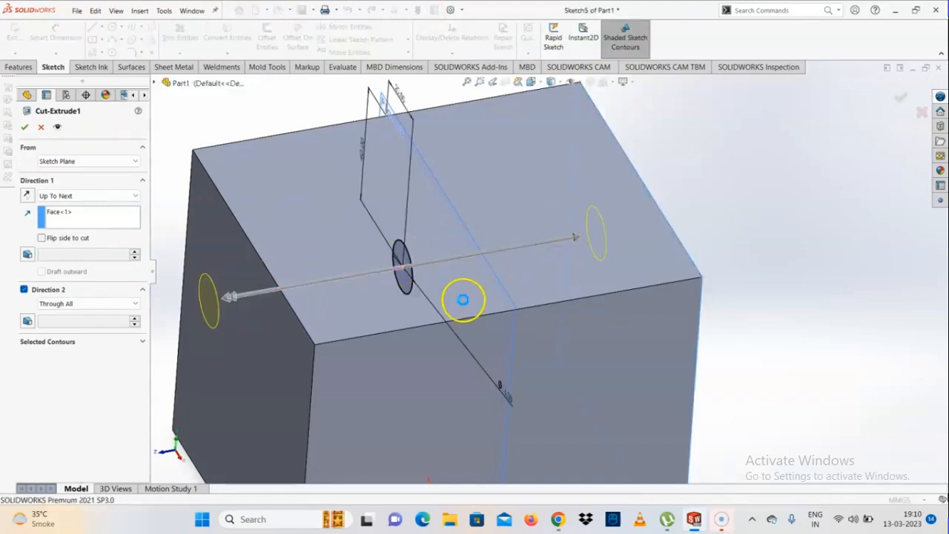
Delete the extruded cut while keeping its circle sketch
click(43, 269)
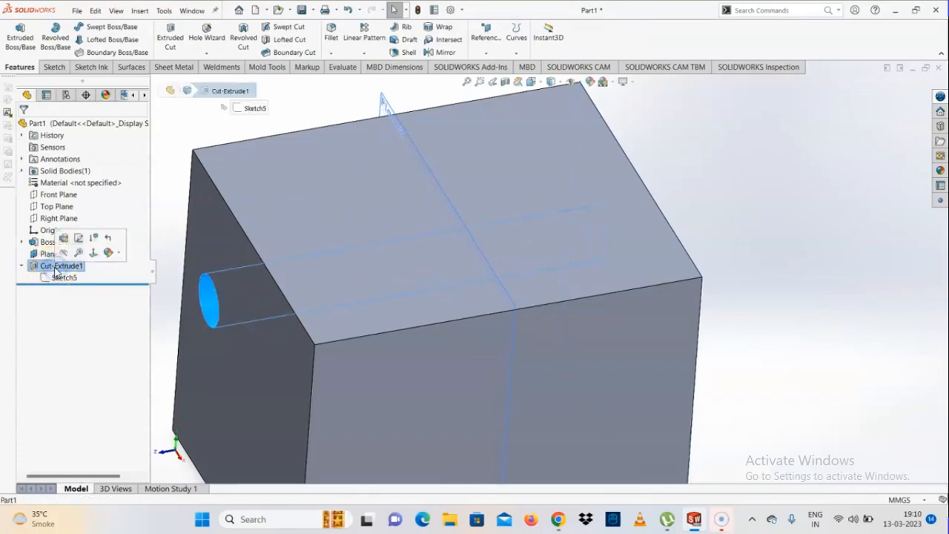
key(Delete)
key(Return)
Open the remaining circle sketch on the mid plane, start an Extruded Cut from it and reverse the cut direction
click(52, 269)
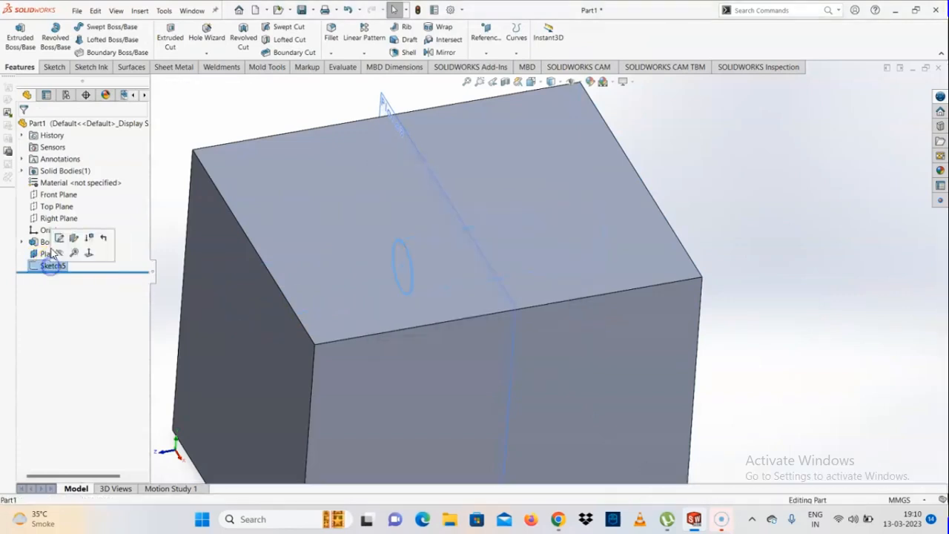
click(57, 239)
scroll(541, 266, up, 1)
middle_drag(541, 268, 597, 335)
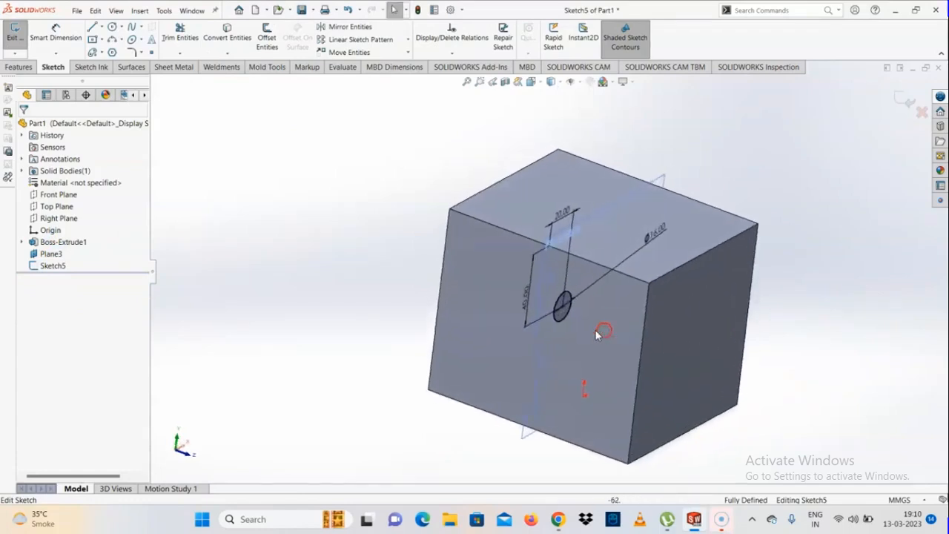
click(17, 66)
click(170, 33)
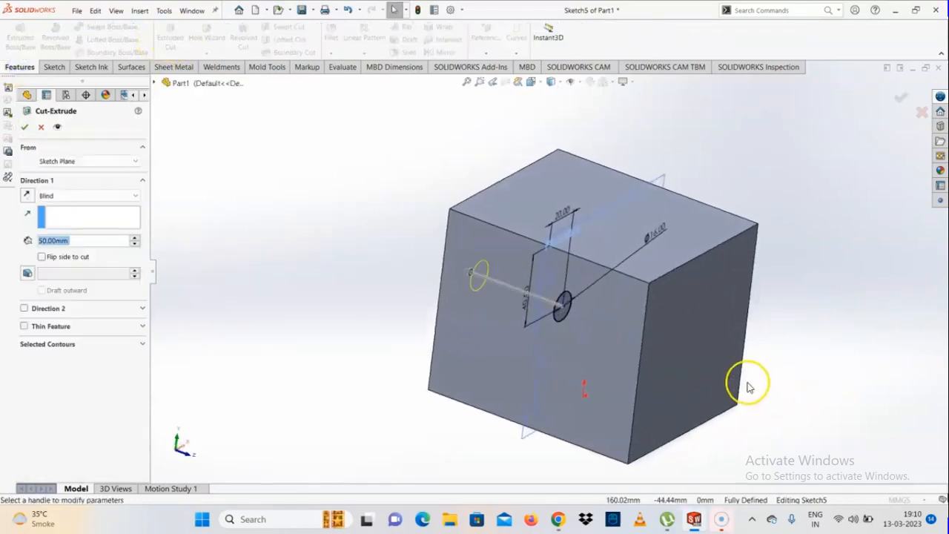
click(25, 195)
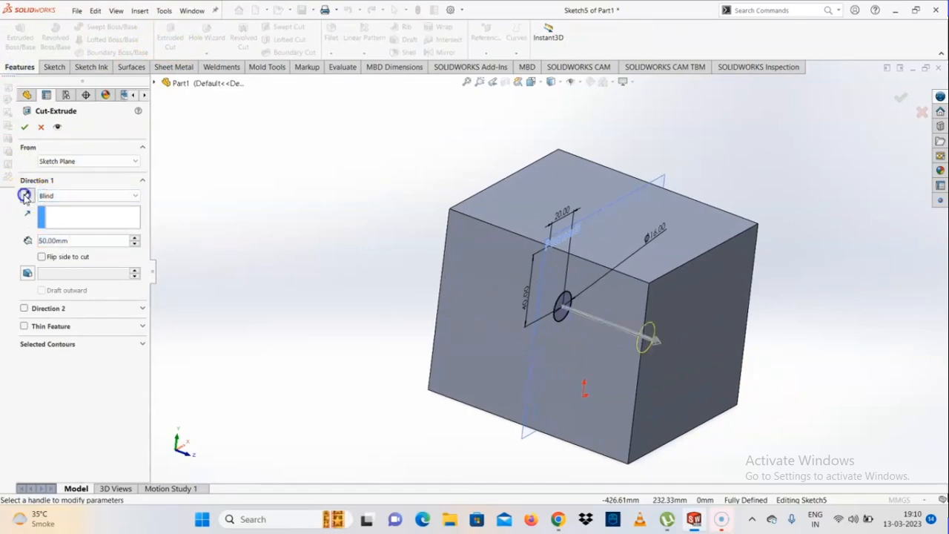
Set the cut's Direction 1 end condition to Through All, accept it and inspect the hole in the block's end face
click(71, 197)
click(63, 210)
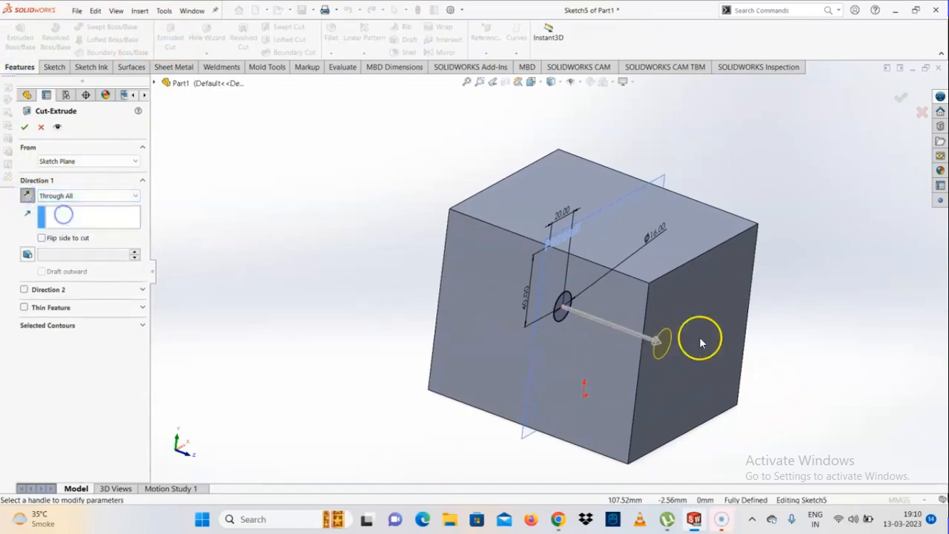
scroll(600, 337, down, 1)
scroll(599, 337, down, 2)
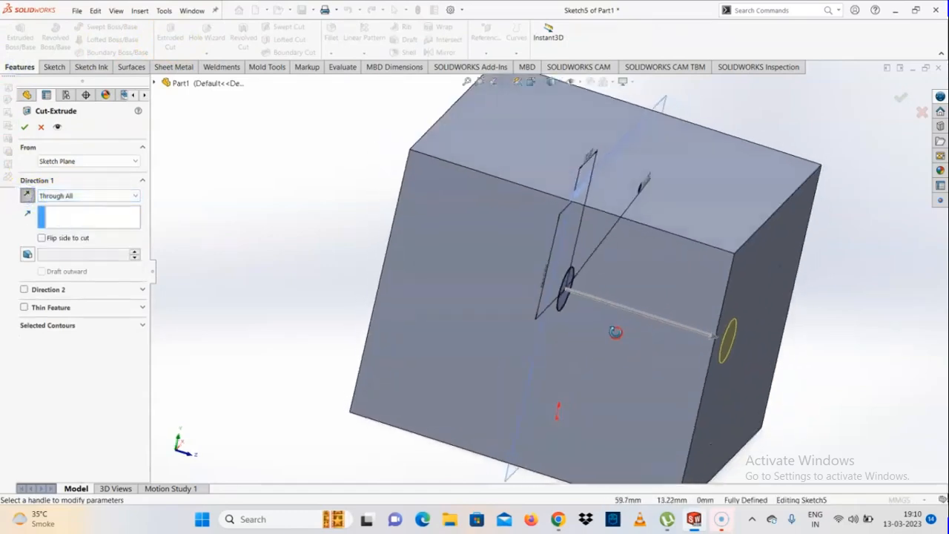
click(20, 128)
middle_drag(587, 324, 509, 321)
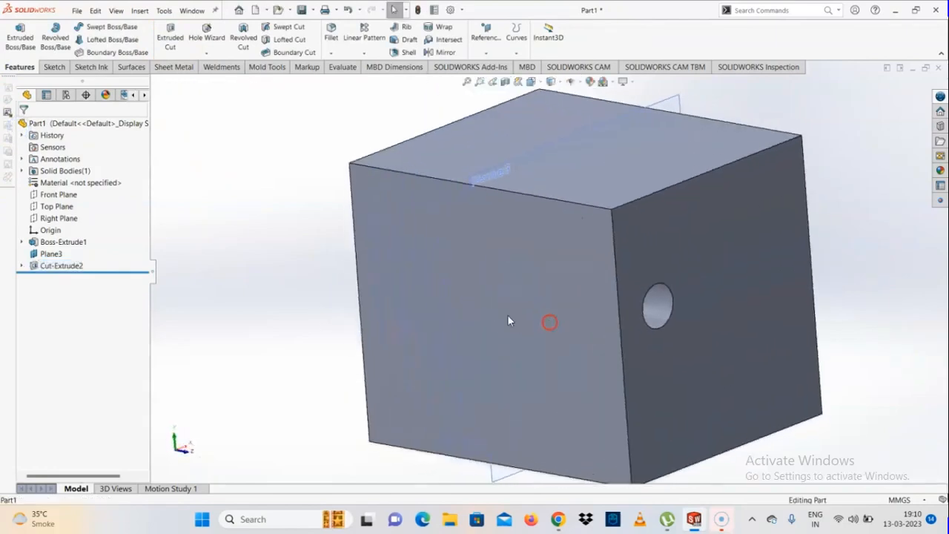
scroll(509, 320, up, 2)
Edit the new cut and set its Direction 1 end condition to Up To Next
click(58, 265)
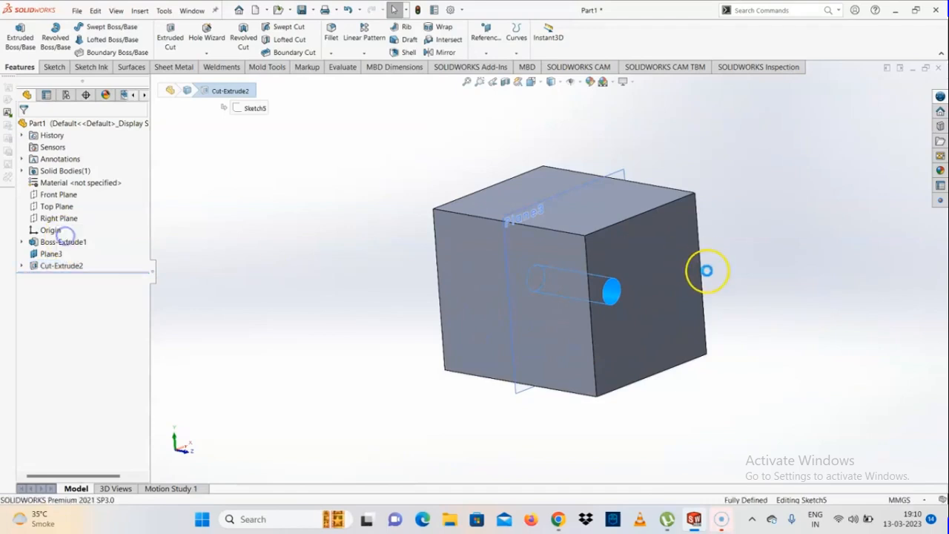
click(54, 196)
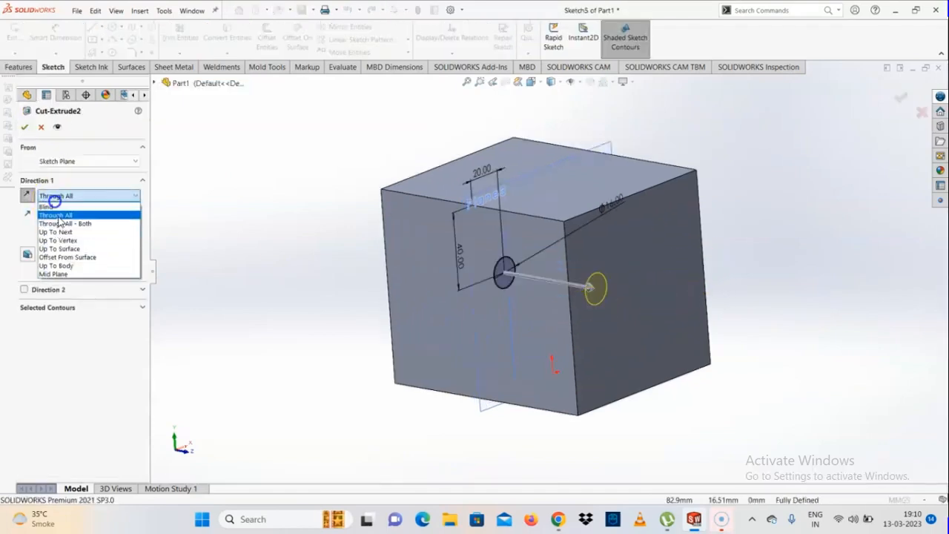
click(65, 233)
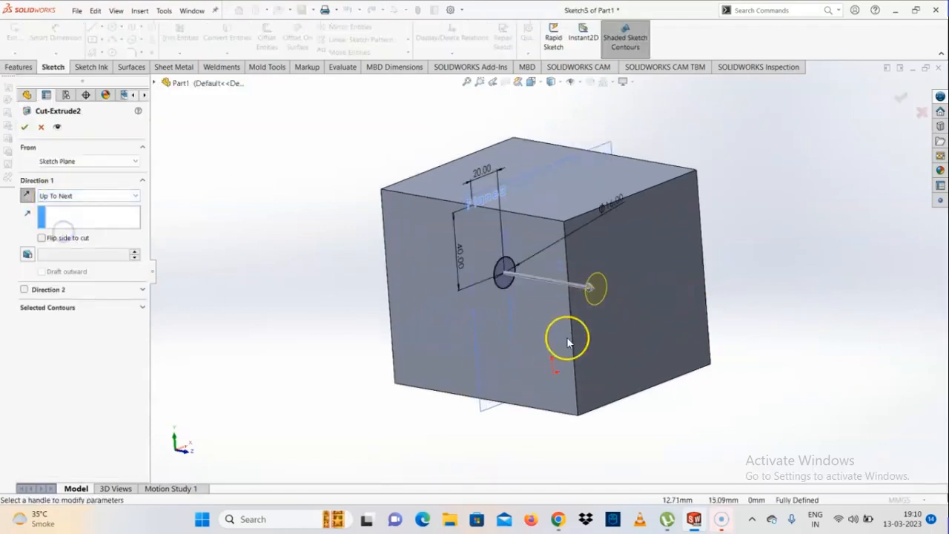
click(601, 332)
click(687, 299)
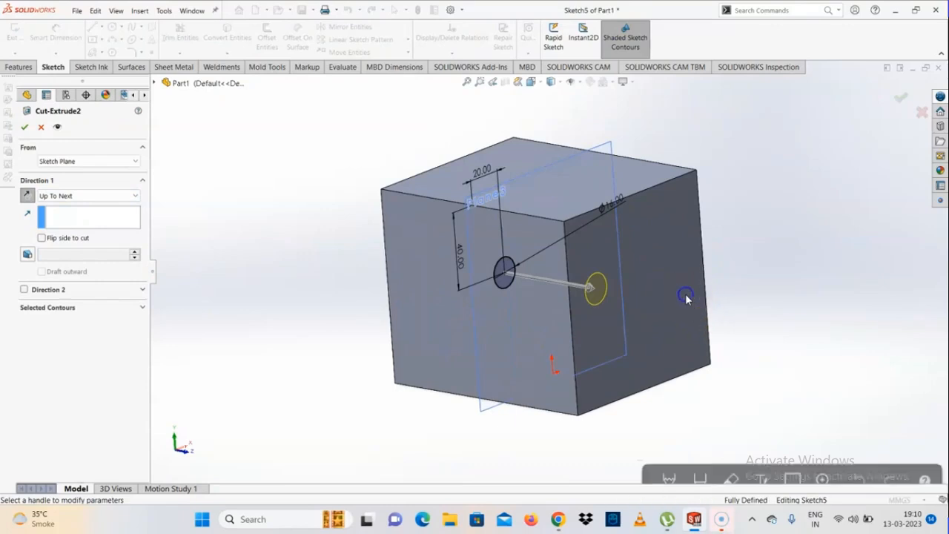
Use the block's end face where the hole exits as the cut's direction reference, accept the cut and inspect the hole
scroll(672, 279, down, 4)
scroll(671, 278, up, 3)
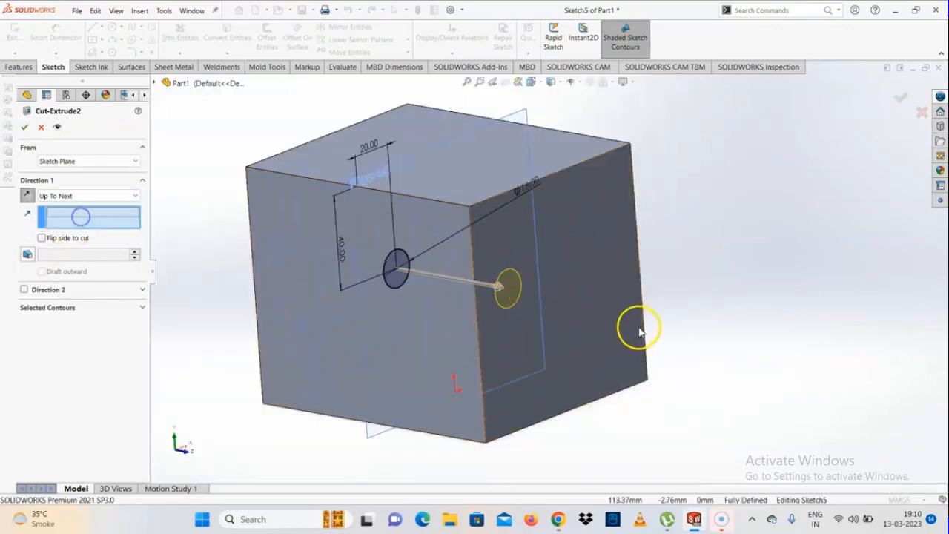
click(615, 307)
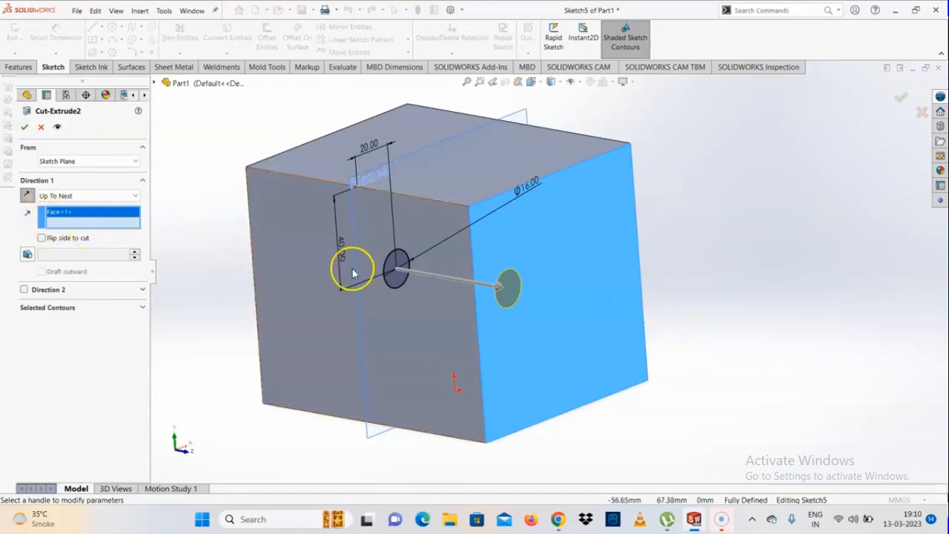
click(25, 127)
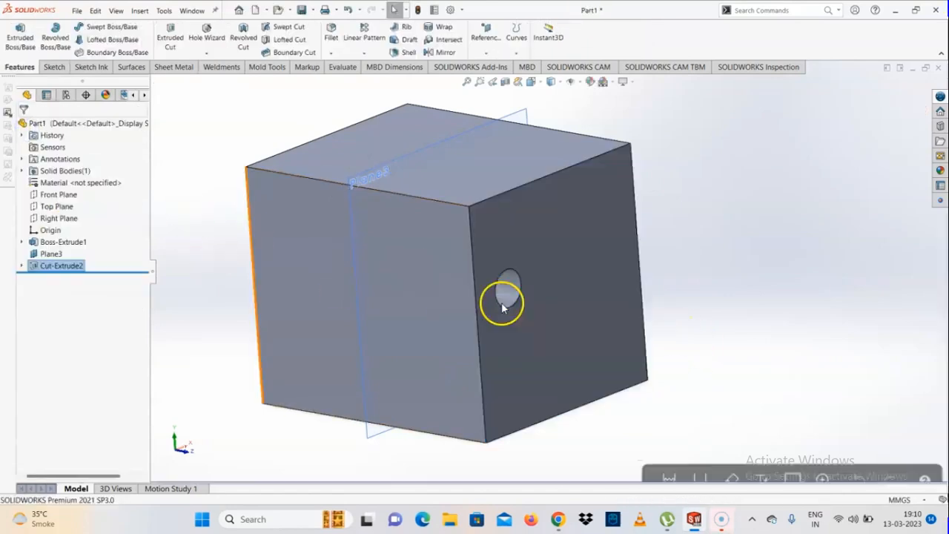
scroll(502, 305, down, 3)
mouse_move(502, 305)
middle_down()
mouse_move(456, 327)
mouse_move(437, 301)
mouse_move(490, 312)
middle_up()
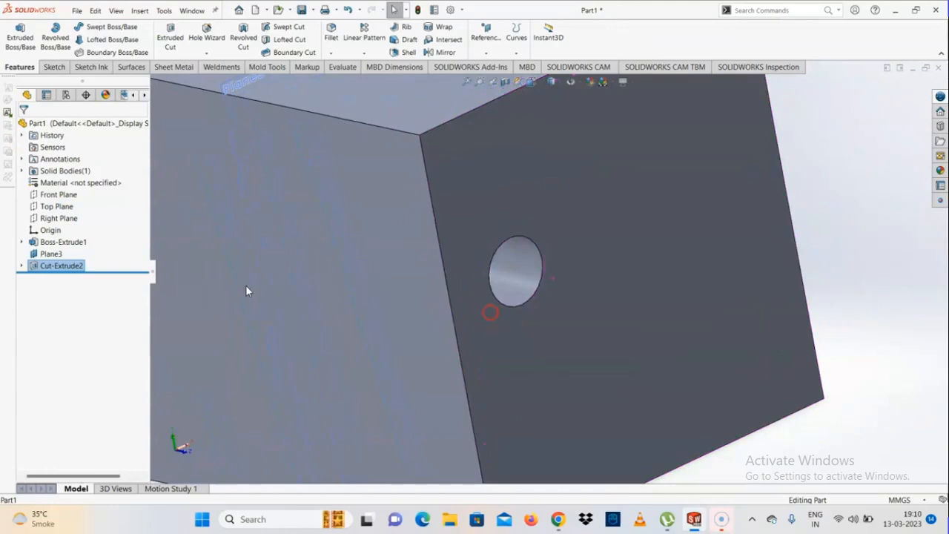
Try suppressing the extruded cut and undo the suppression
click(60, 265)
scroll(464, 277, up, 3)
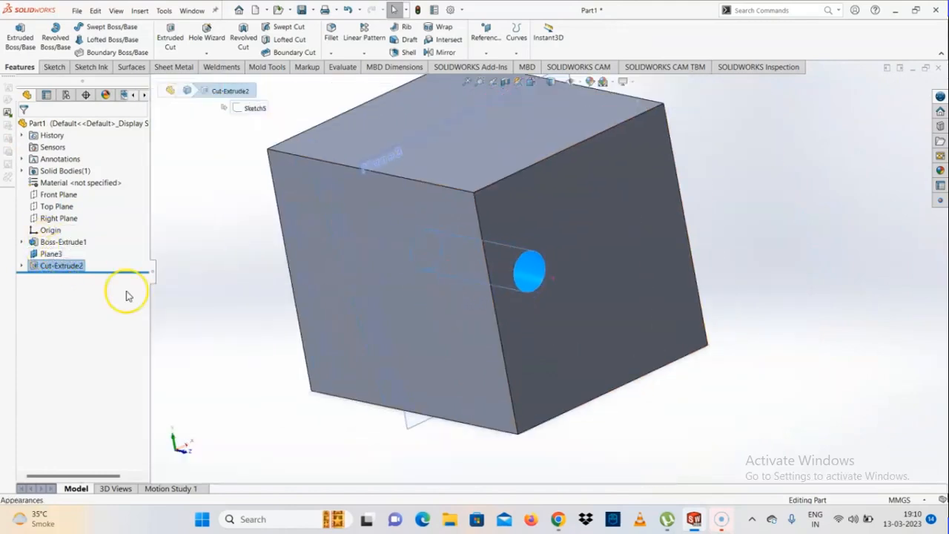
click(53, 267)
right_click(53, 269)
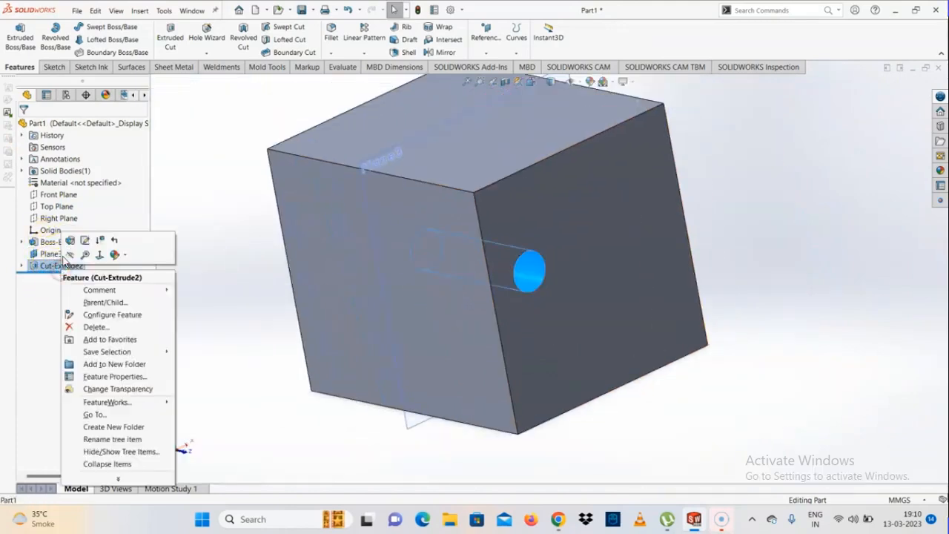
click(98, 233)
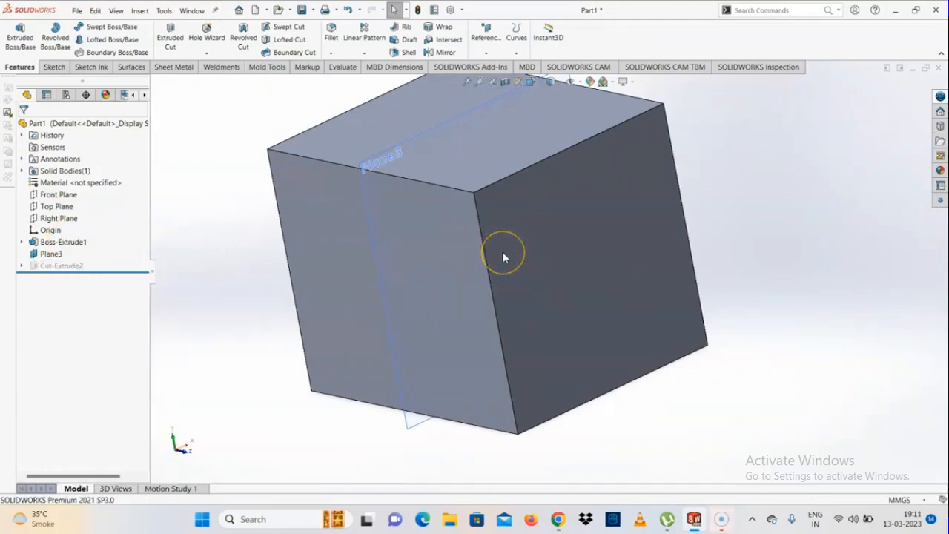
scroll(502, 251, up, 2)
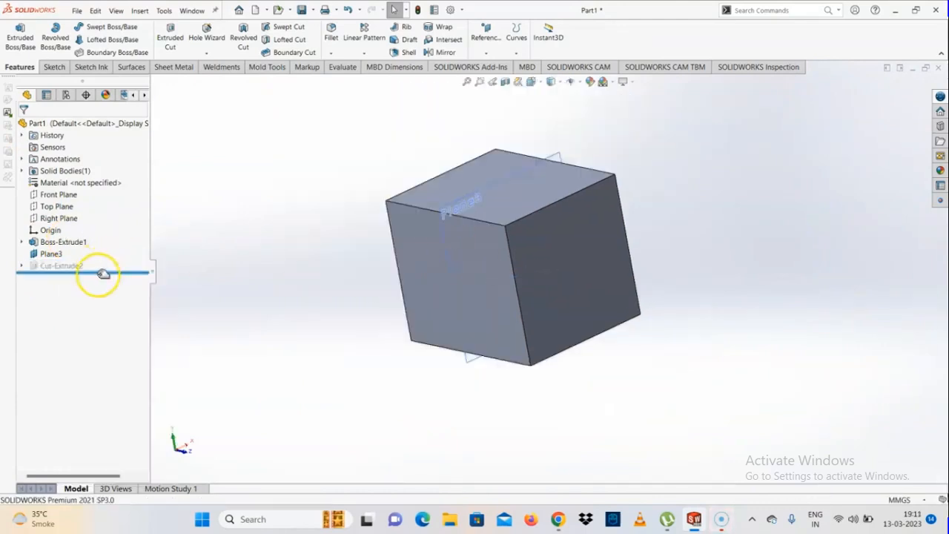
key(ctrl+z)
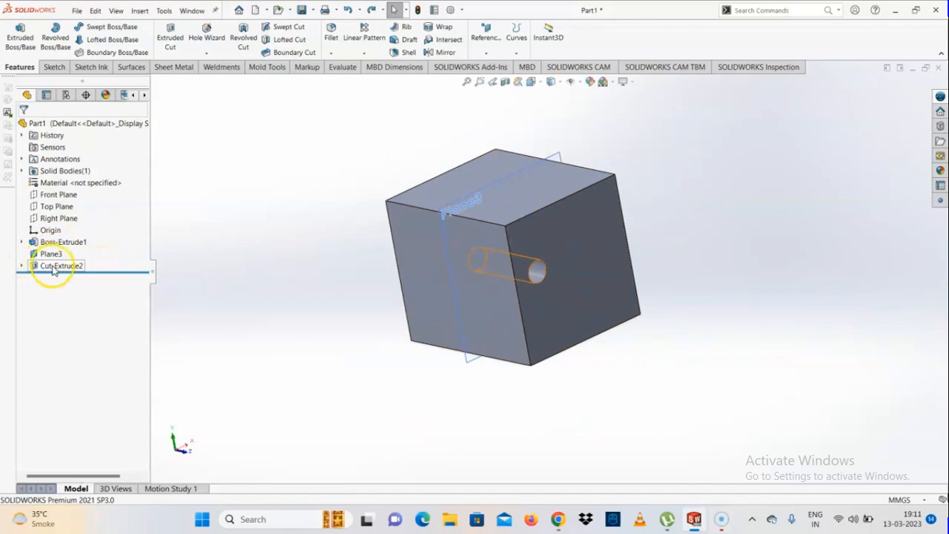
Edit the cut to end Up To Vertex at the lower front corner of the block's end face and accept it
click(56, 267)
click(64, 237)
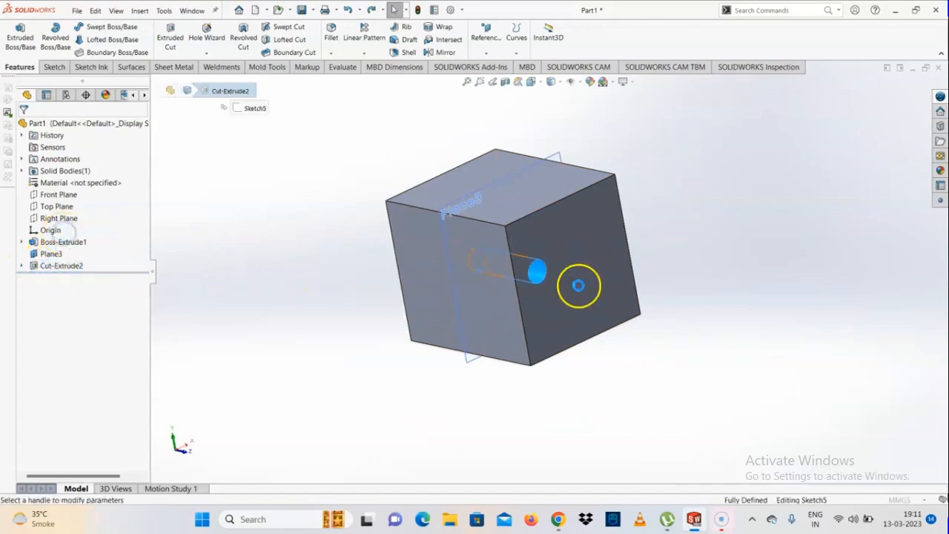
scroll(558, 291, down, 3)
mouse_move(532, 311)
middle_down()
mouse_move(534, 333)
mouse_move(537, 316)
middle_up()
click(67, 196)
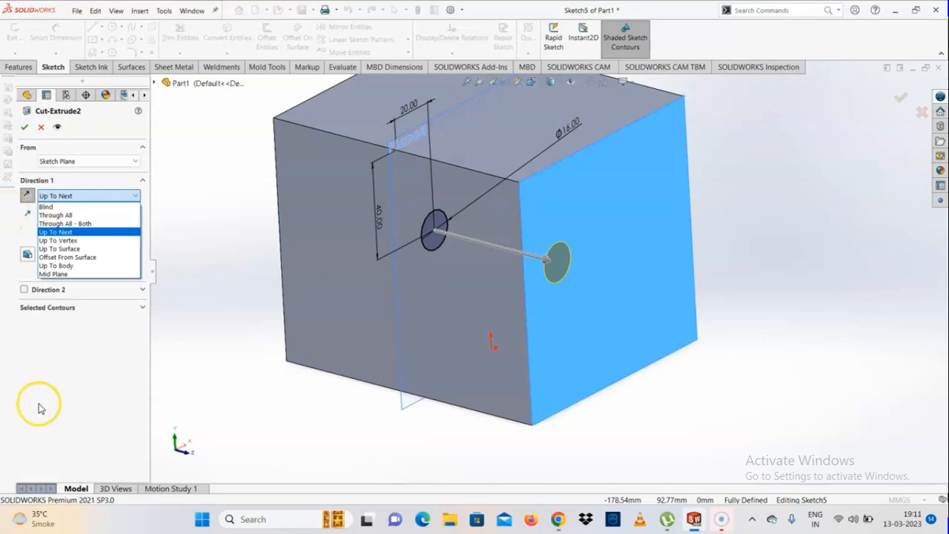
click(63, 241)
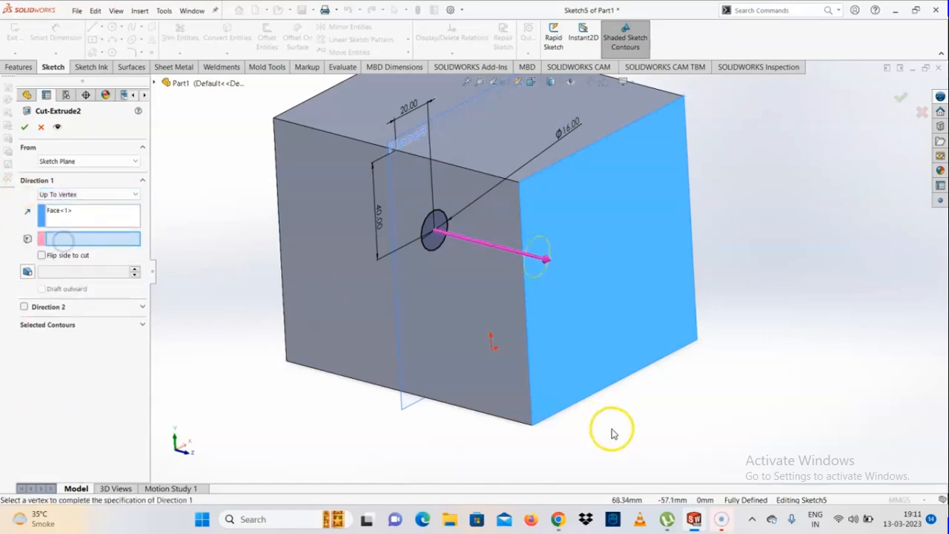
click(532, 428)
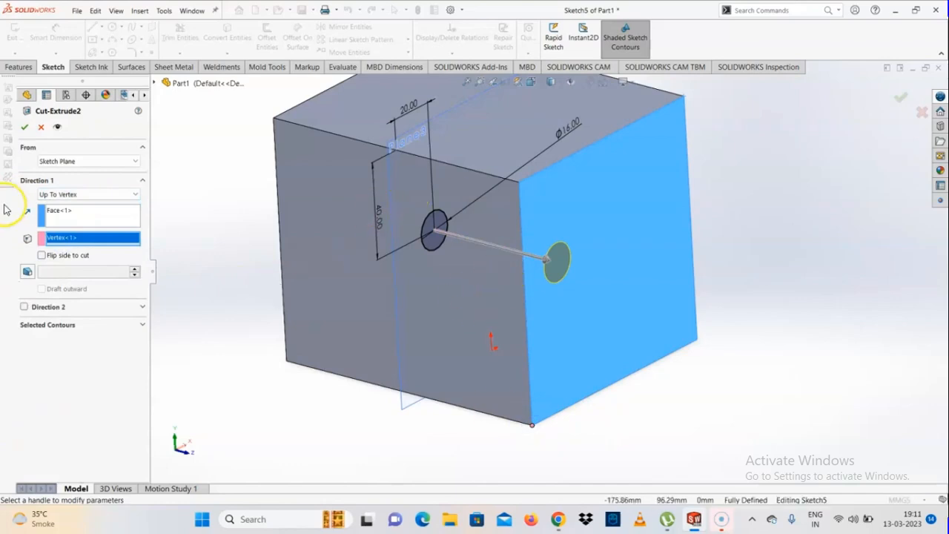
click(25, 128)
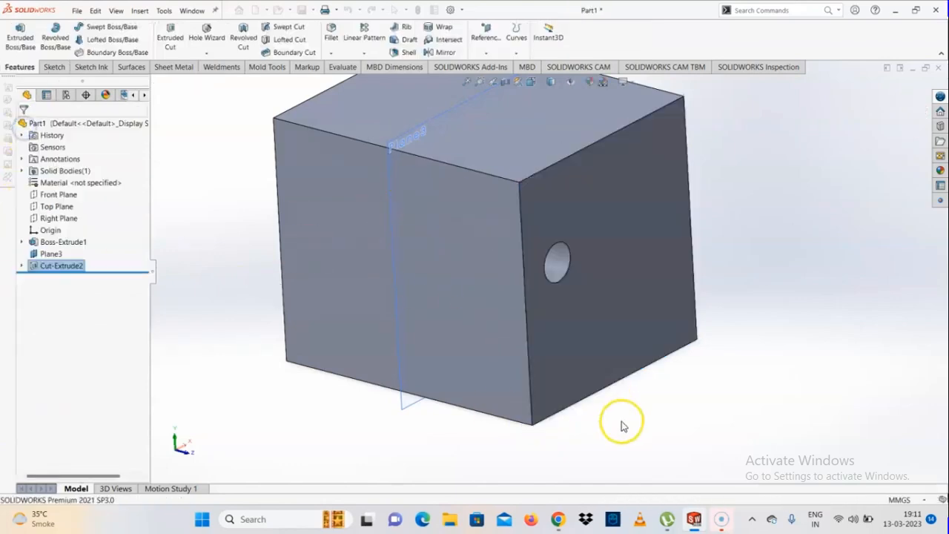
click(626, 428)
Edit the cut again and set its Direction 1 end condition to Up To Surface, using the block's end face
click(62, 266)
click(69, 236)
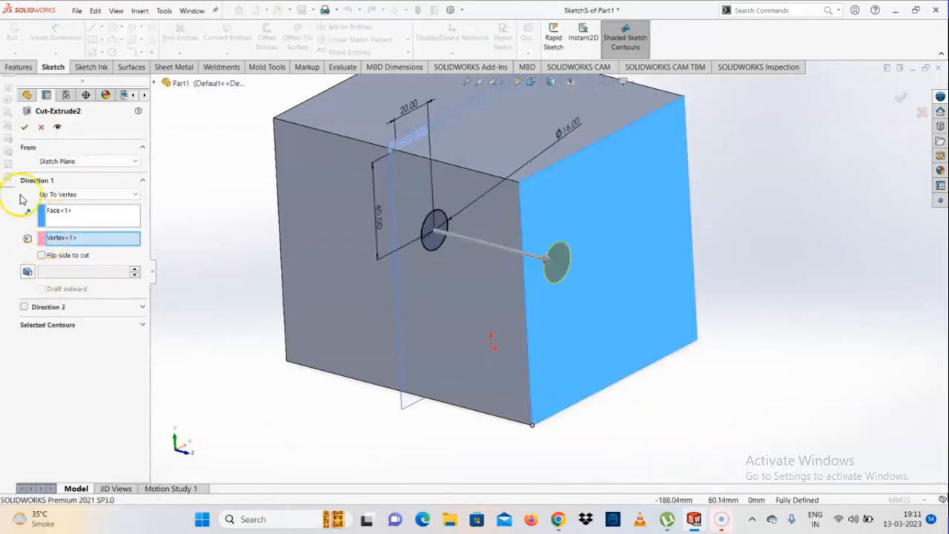
click(82, 195)
click(67, 247)
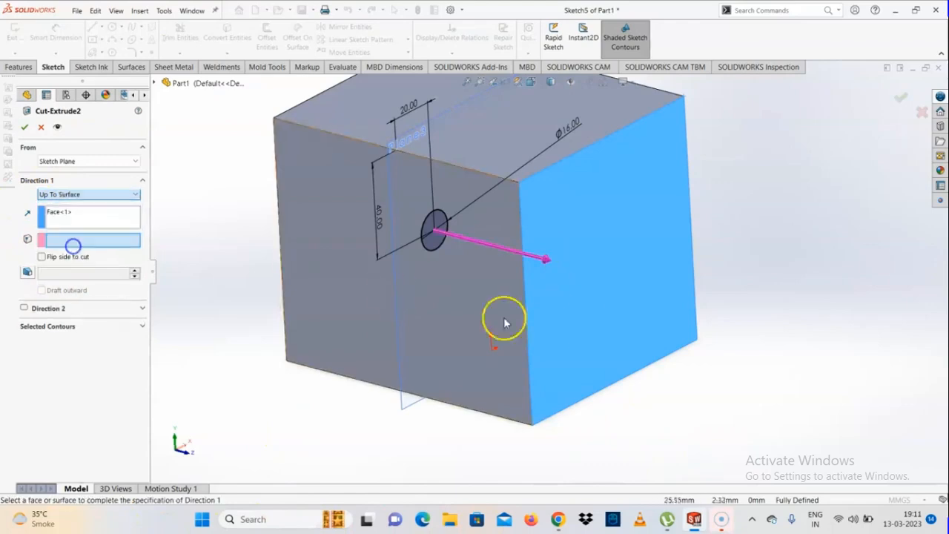
click(605, 307)
Change the cut's end condition to Offset From Surface with the block's end face and a 10 mm offset
click(104, 196)
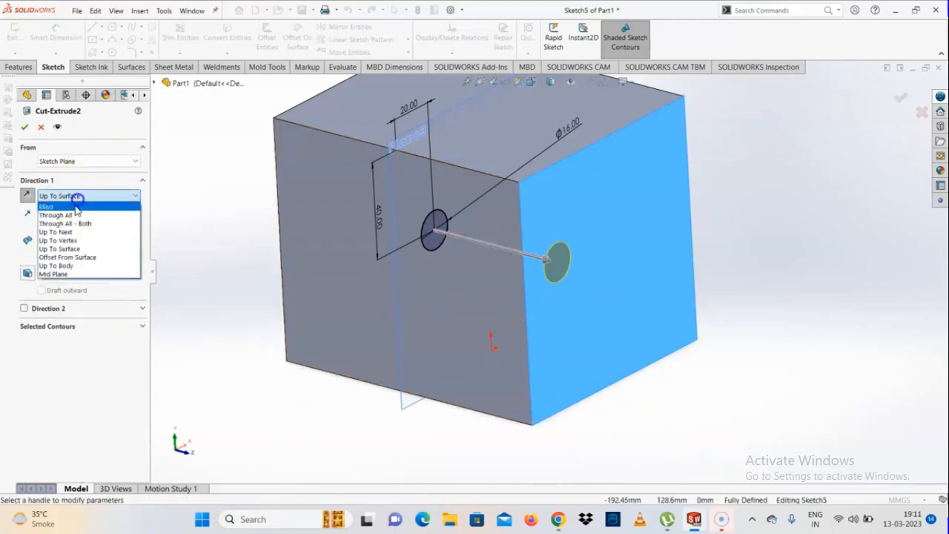
click(70, 262)
click(555, 324)
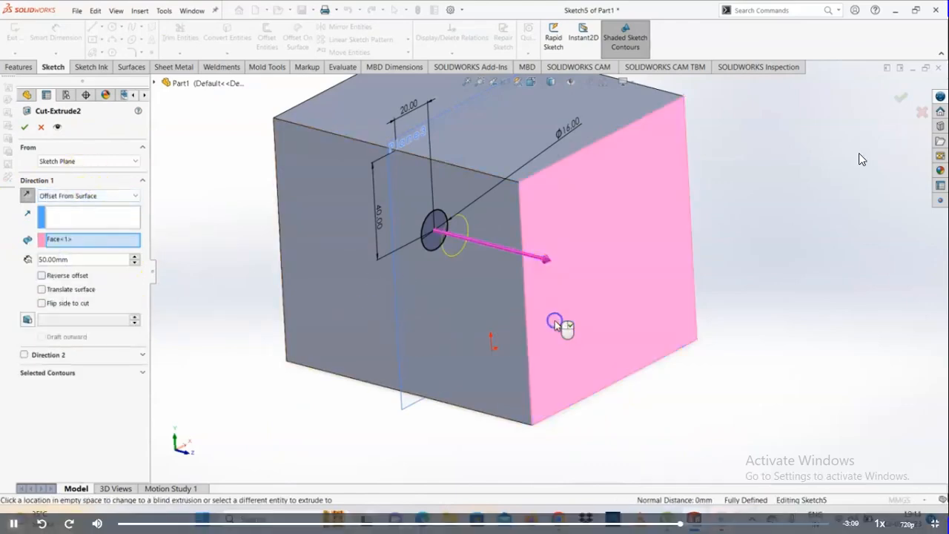
double_click(93, 259)
text(10)
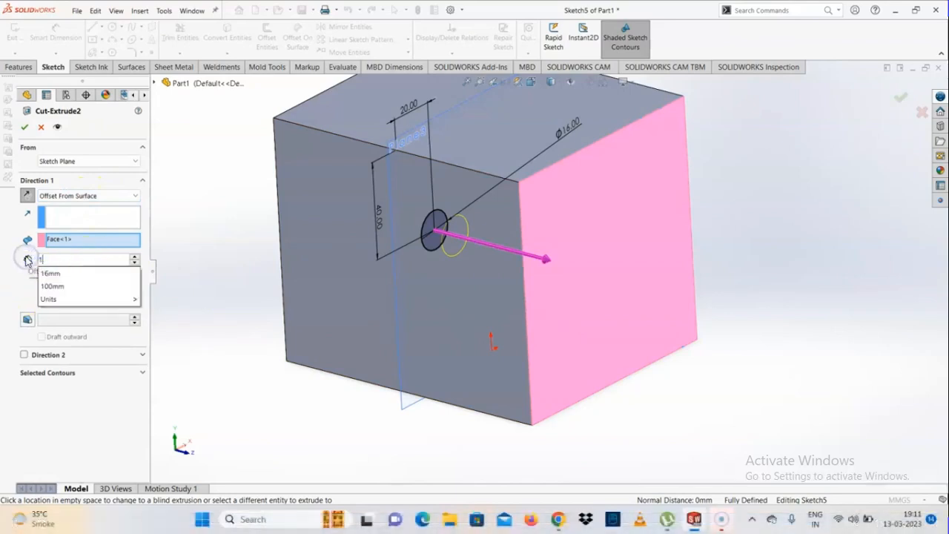
key(Return)
middle_drag(485, 261, 497, 277)
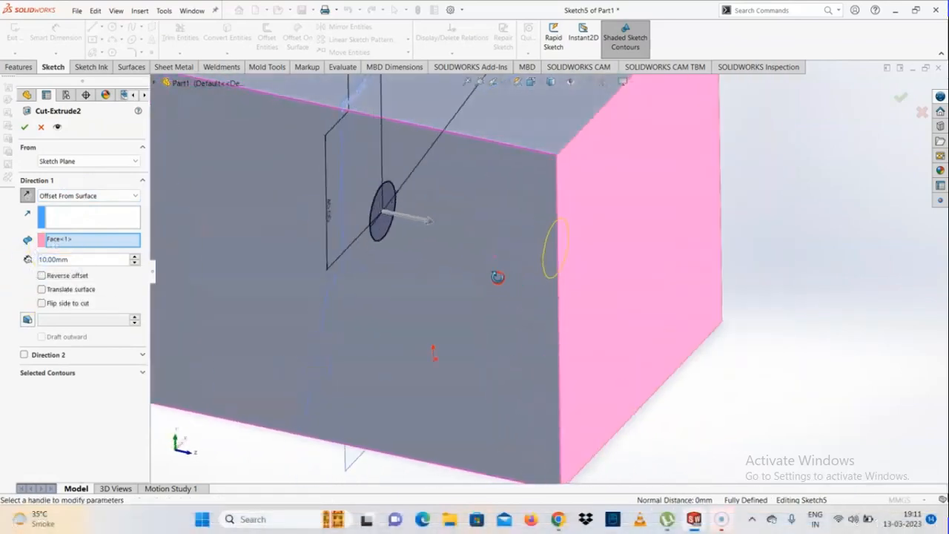
Change the cut's Direction 1 end condition to Up To Body, using the block as the target body
click(63, 196)
click(65, 270)
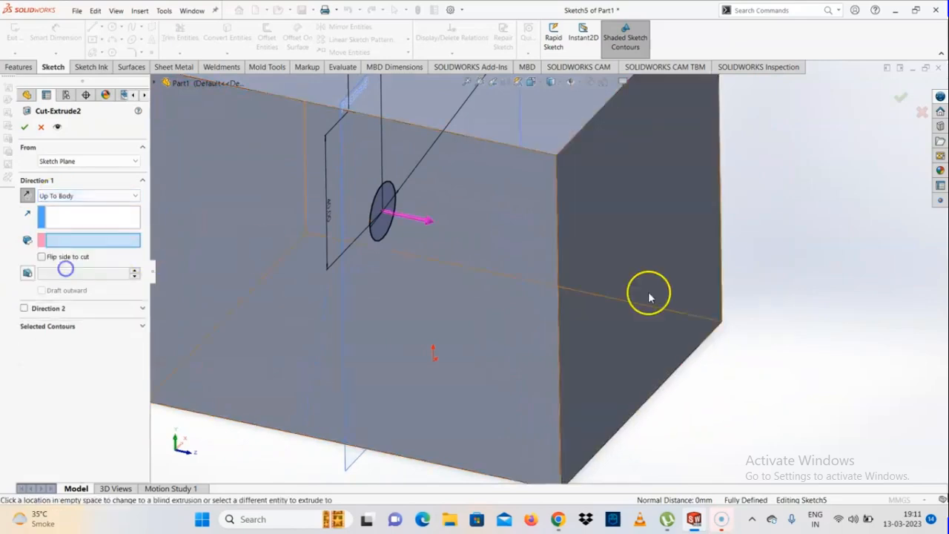
click(646, 310)
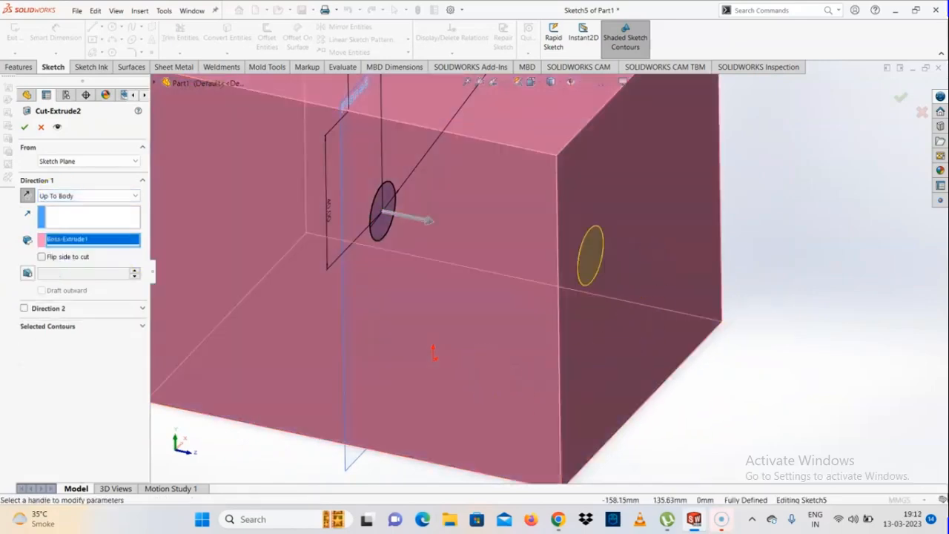
middle_drag(622, 248, 613, 229)
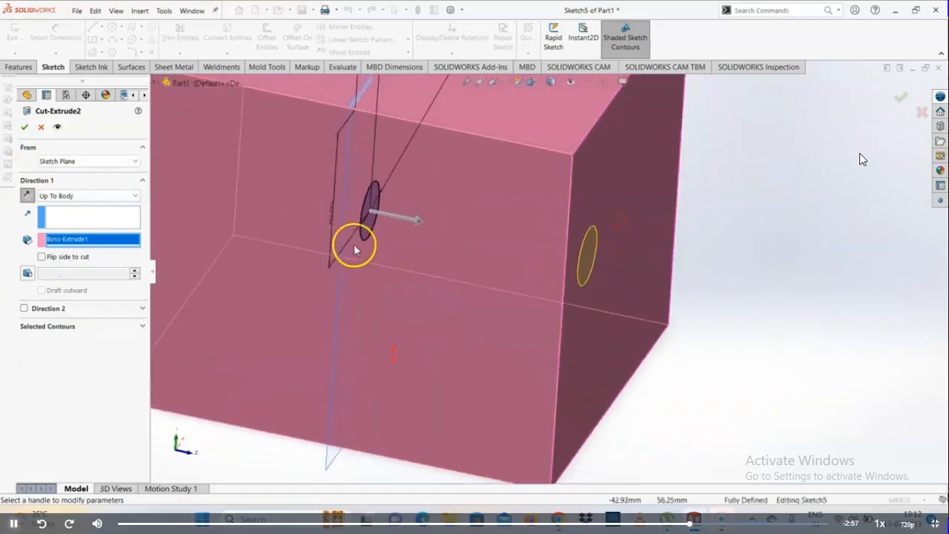
Set the cut's end condition to Mid Plane with a total depth of 50 mm and accept the feature
click(54, 197)
click(59, 274)
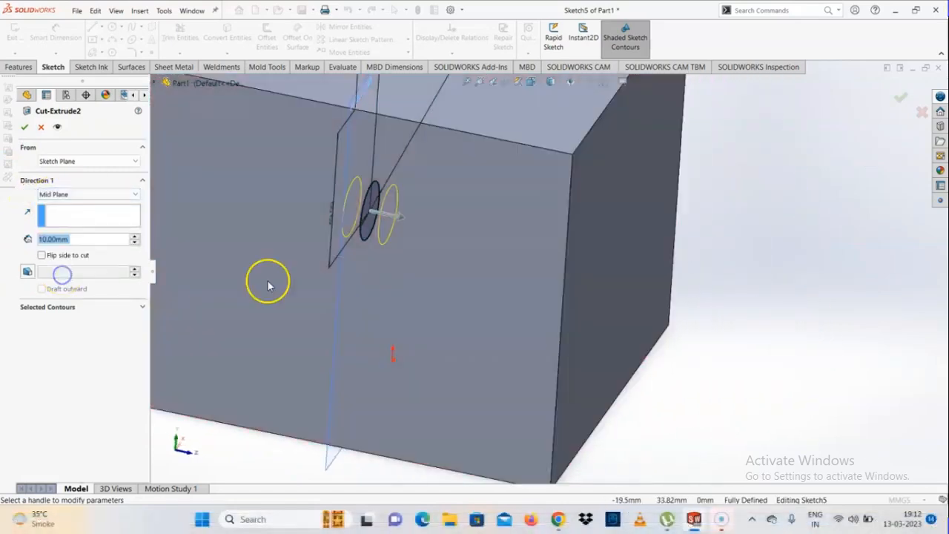
scroll(375, 270, up, 2)
scroll(392, 258, down, 2)
mouse_move(391, 258)
middle_down()
mouse_move(371, 252)
mouse_move(378, 258)
middle_up()
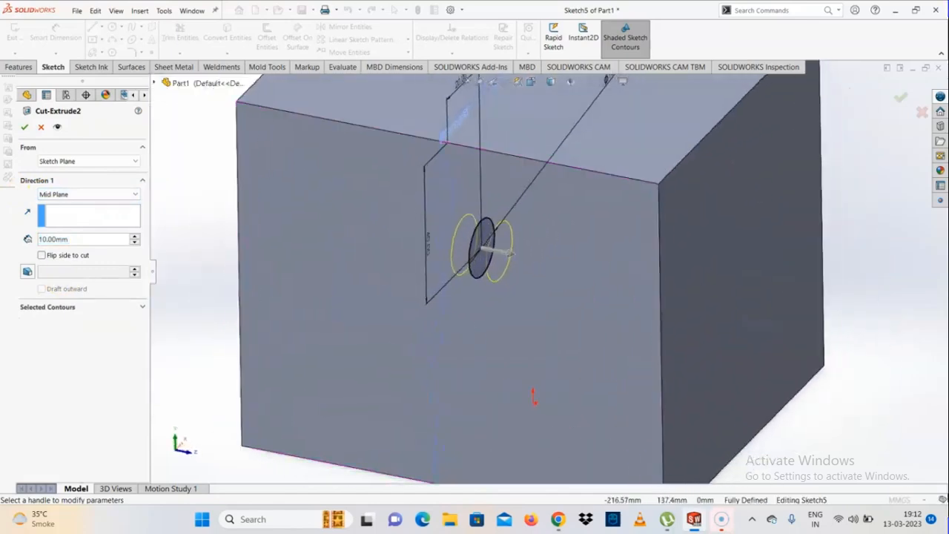
double_click(96, 239)
text(50)
key(Return)
click(25, 127)
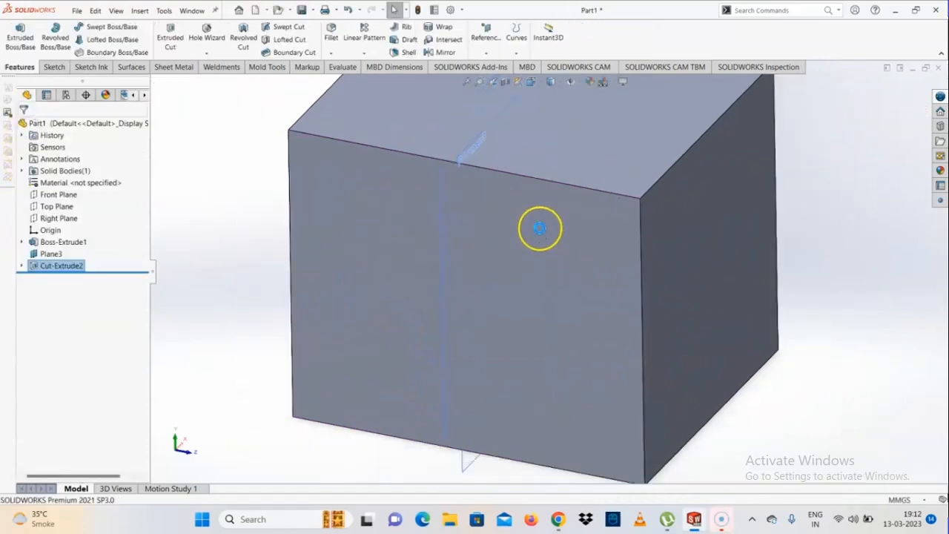
Switch the display to Hidden Lines Visible and examine the mid-plane cut inside the block
scroll(540, 227, up, 3)
click(551, 82)
click(552, 136)
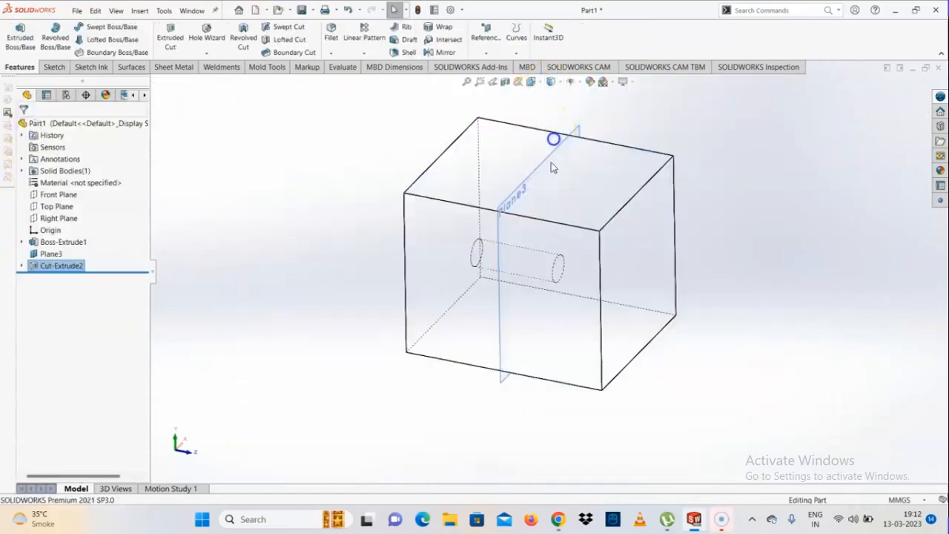
scroll(517, 252, down, 5)
middle_drag(517, 253, 516, 278)
scroll(523, 304, up, 4)
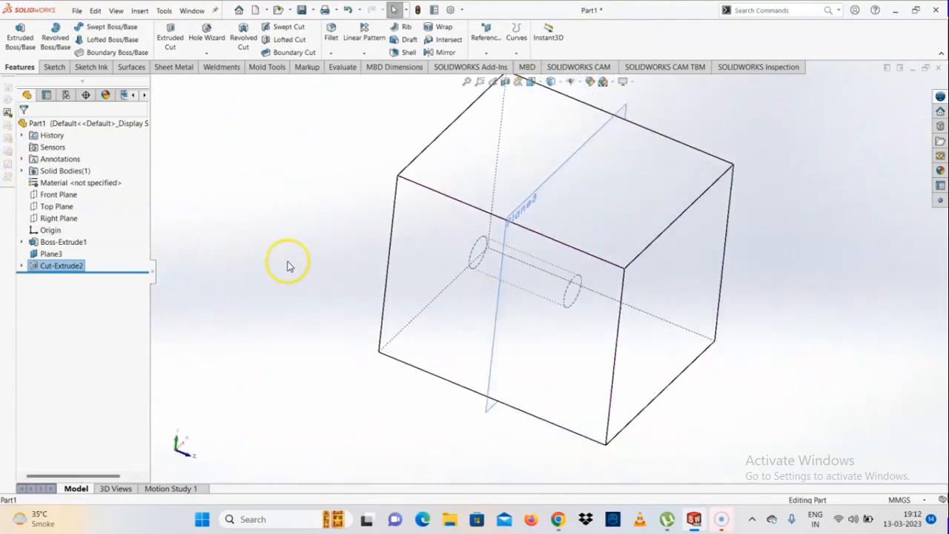
Measure the distance between the hole's circular end edge and the mid plane
click(552, 241)
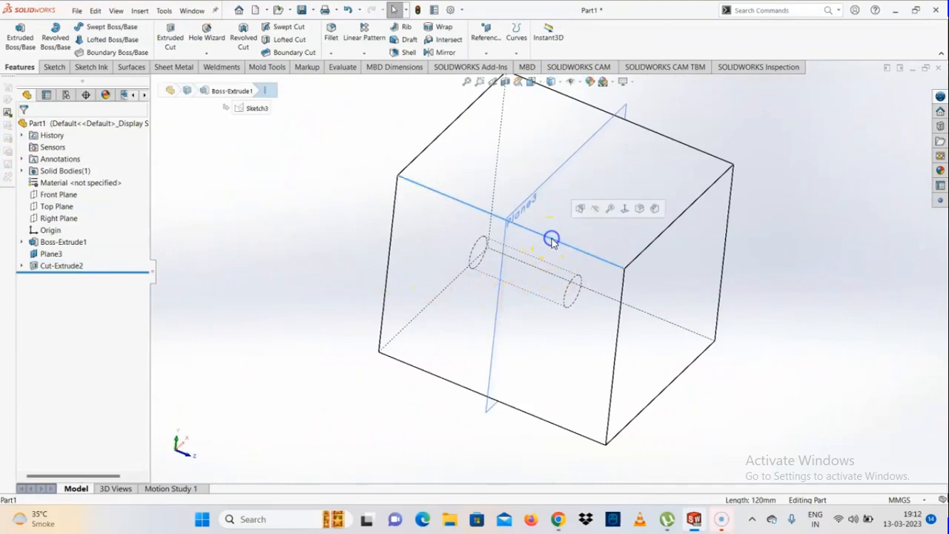
click(530, 289)
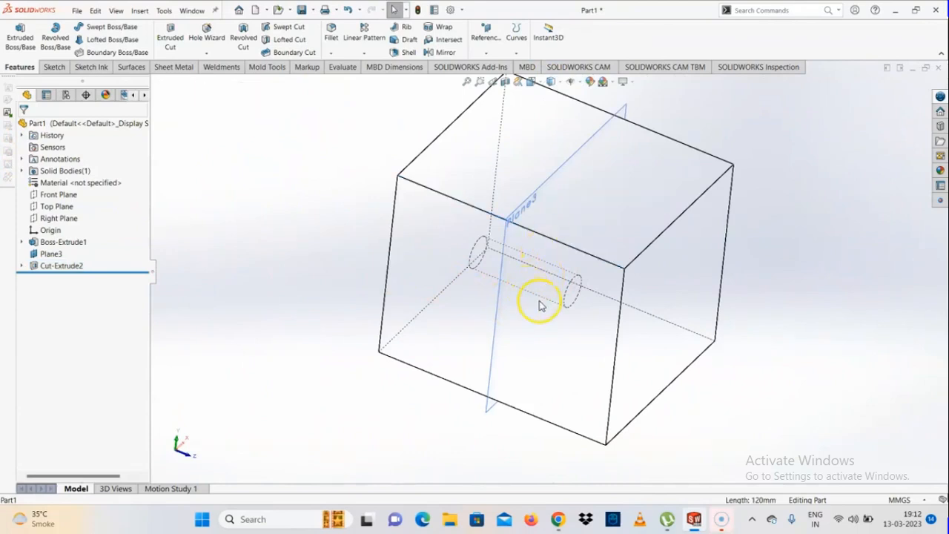
mouse_move(517, 271)
middle_down()
mouse_move(557, 314)
mouse_move(520, 273)
middle_up()
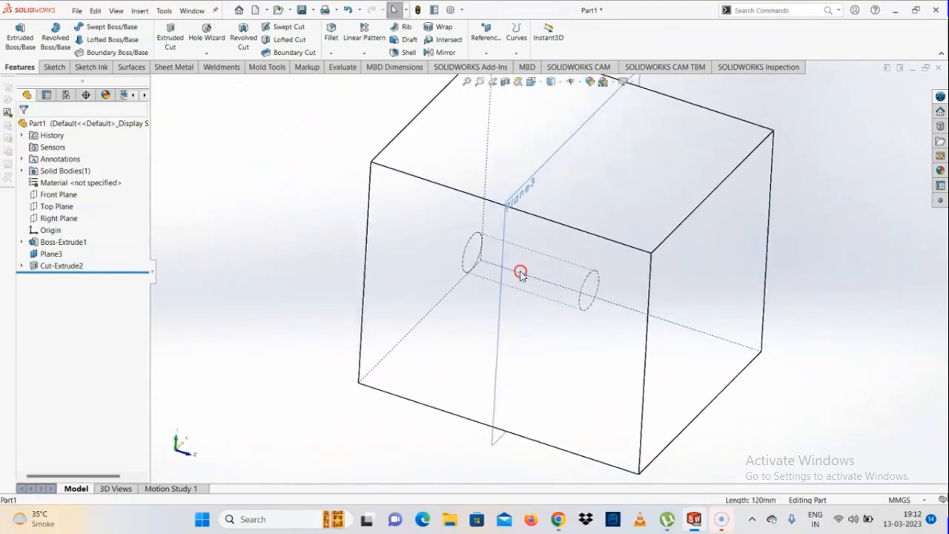
click(584, 305)
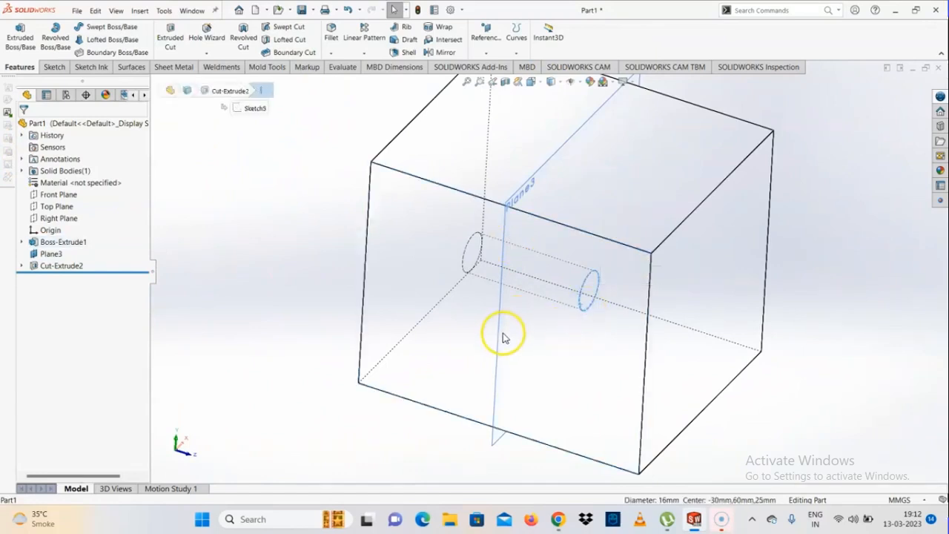
ctrl+click(500, 332)
key(m)
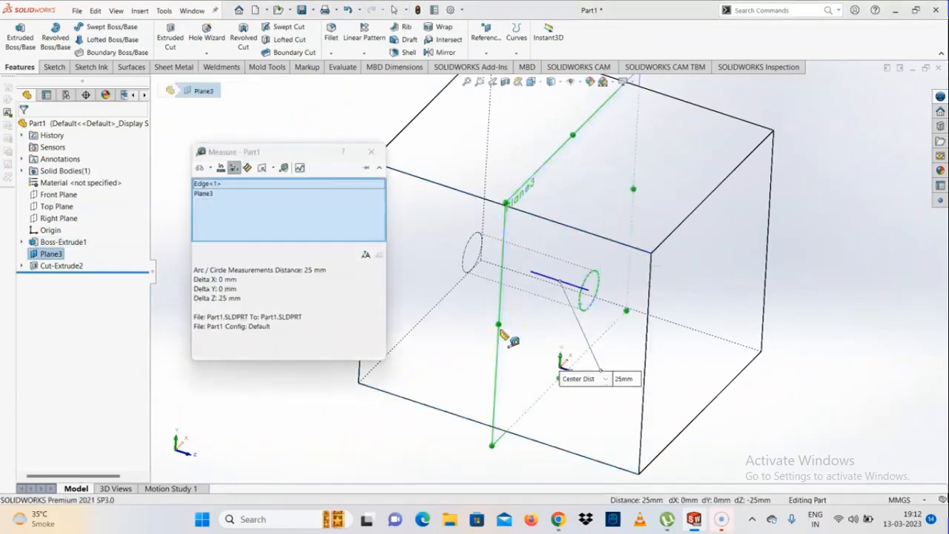
key(Escape)
scroll(551, 275, down, 2)
scroll(615, 297, up, 5)
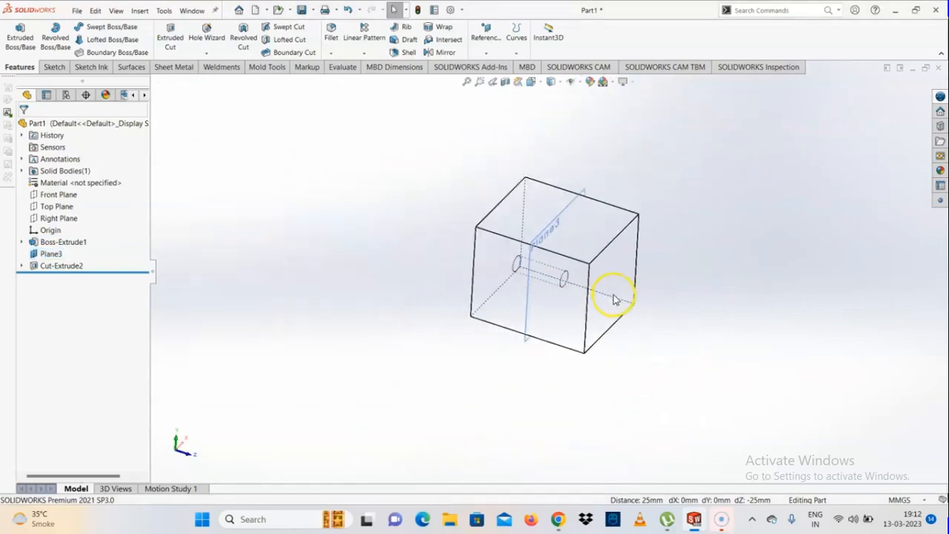
Delete the extruded cut and its leftover circle sketch from the part
scroll(589, 303, down, 3)
scroll(589, 303, up, 3)
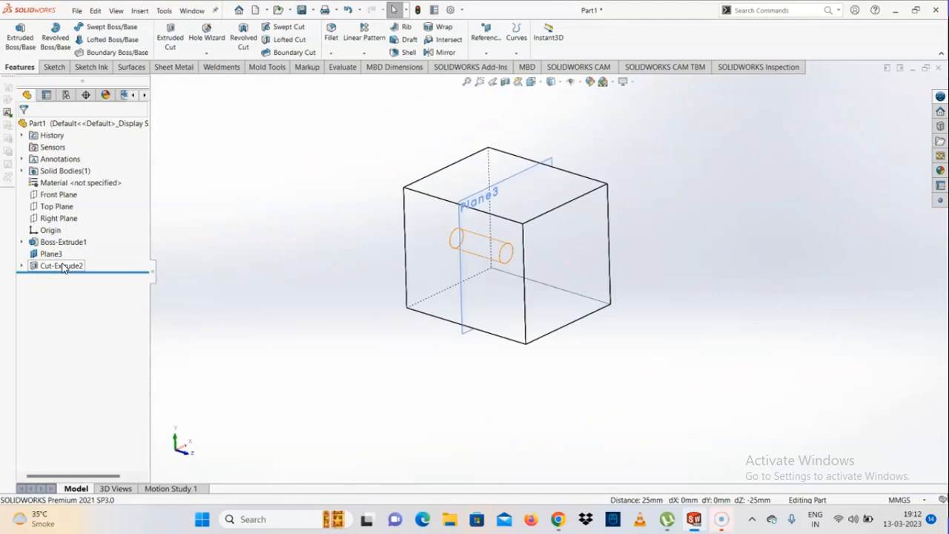
click(63, 266)
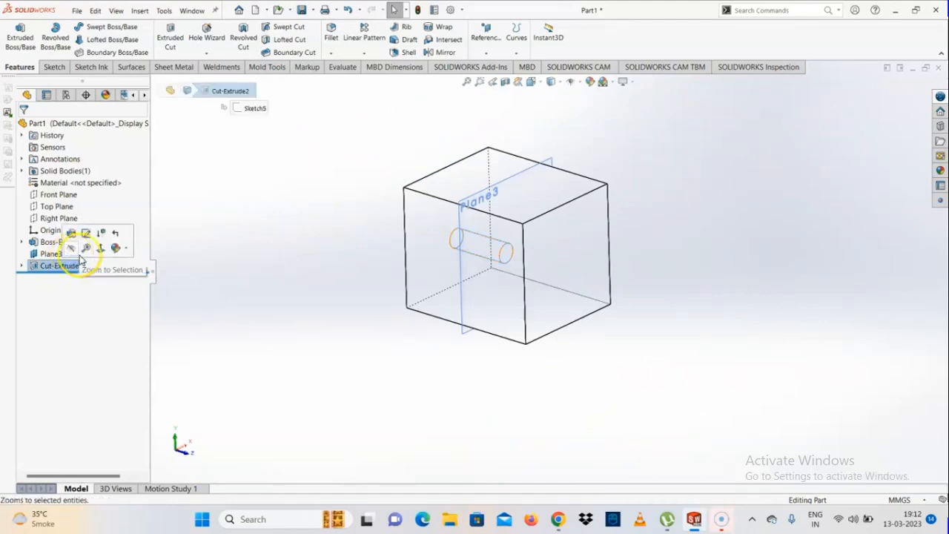
click(21, 266)
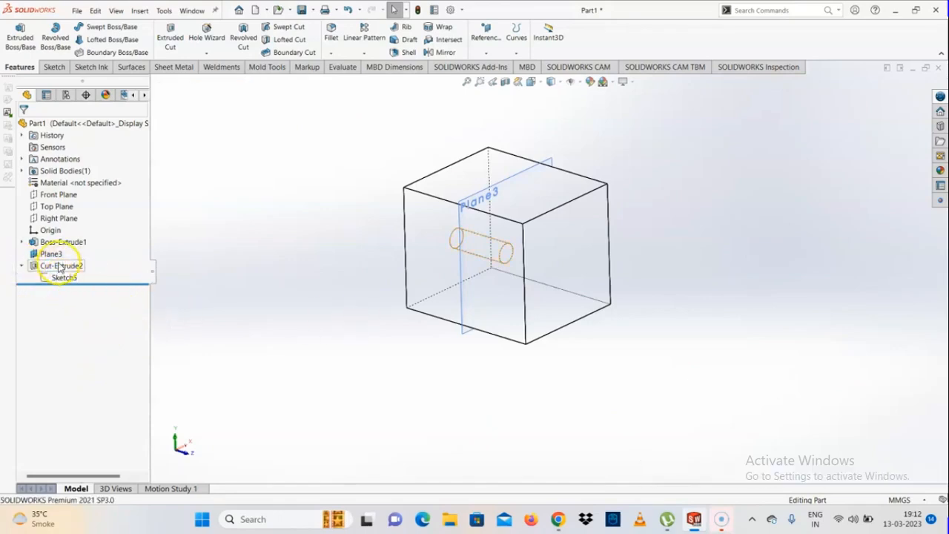
click(60, 267)
key(Delete)
key(Return)
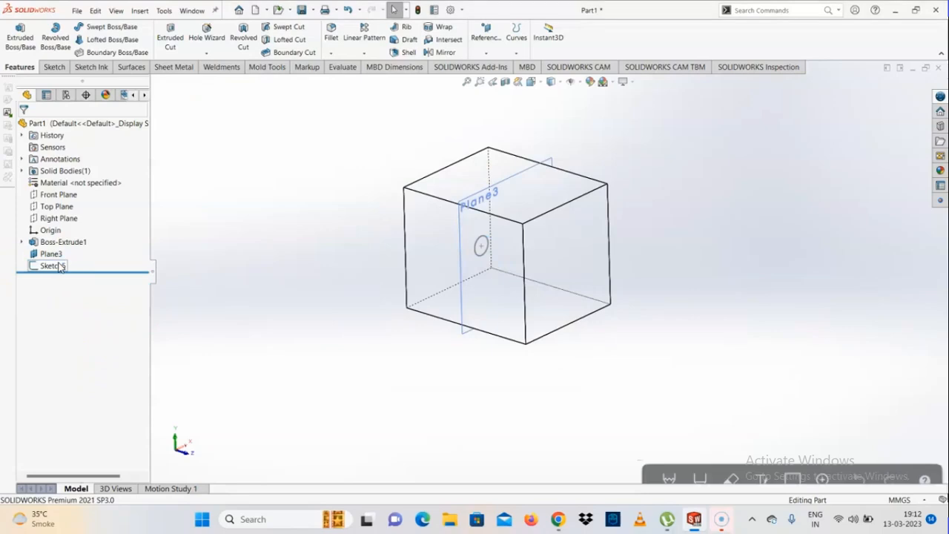
click(59, 265)
key(Delete)
key(Return)
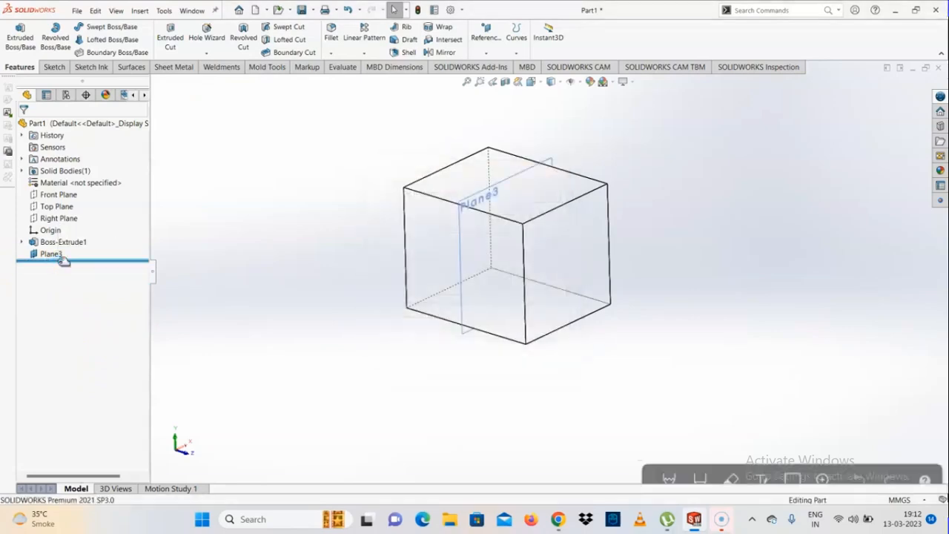
Restore the Shaded With Edges display and start a sketch on the block's far end face, parallel to the mid plane
click(550, 82)
click(555, 98)
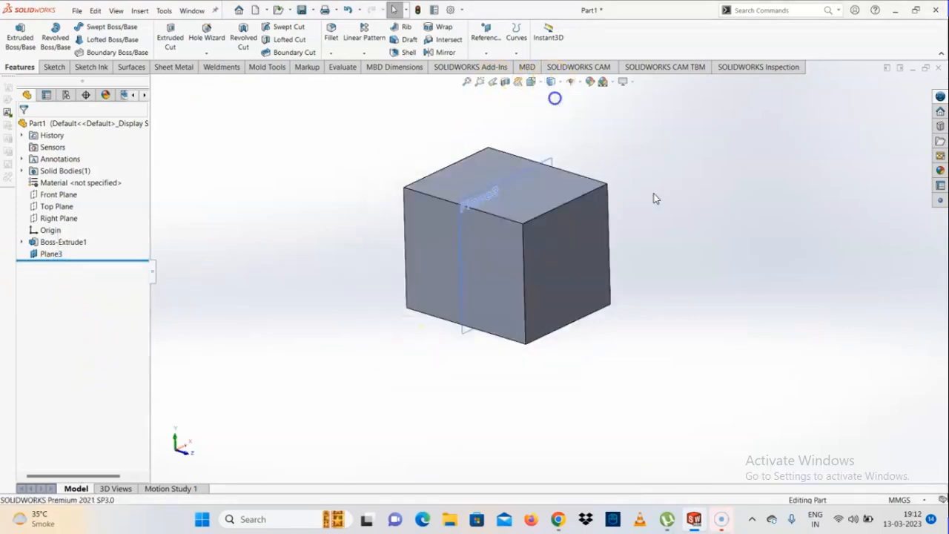
click(474, 280)
click(441, 186)
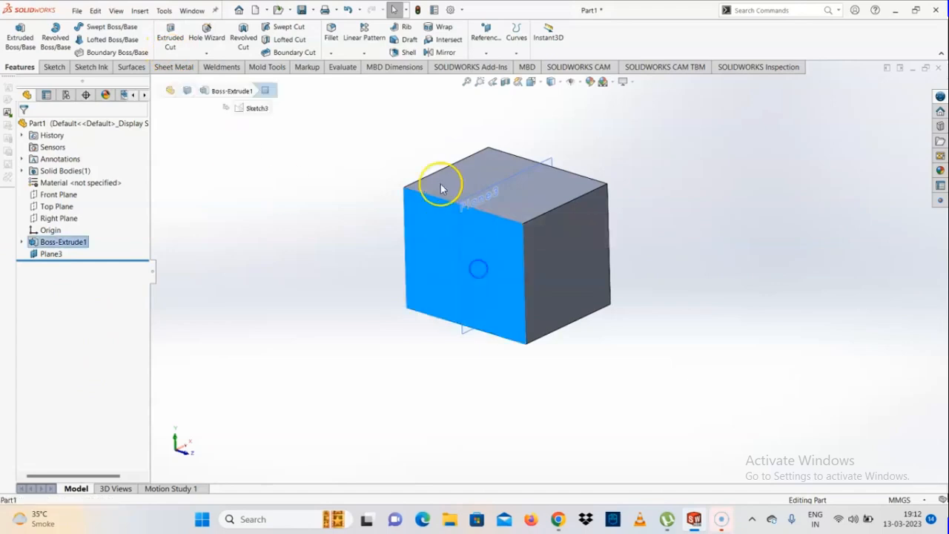
mouse_move(458, 245)
middle_down()
mouse_move(552, 245)
mouse_move(494, 282)
middle_up()
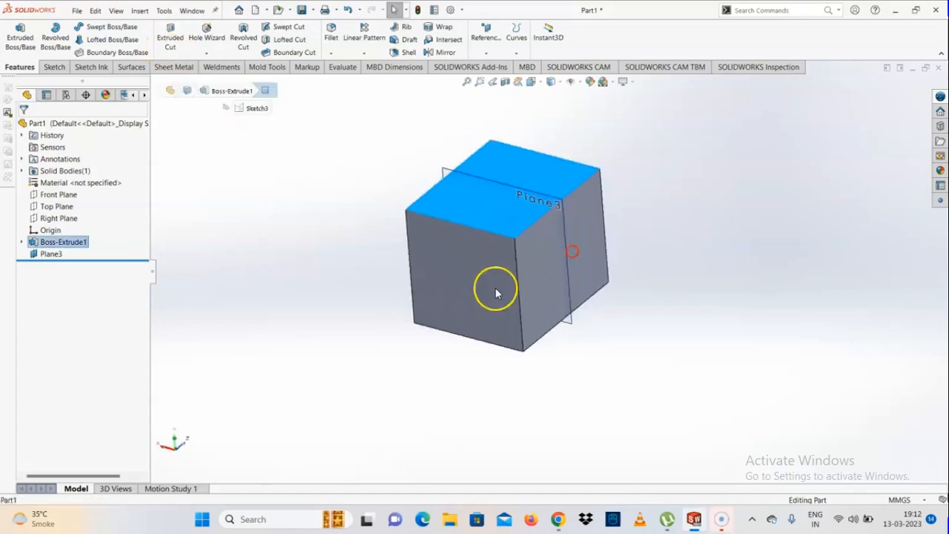
click(467, 265)
click(501, 231)
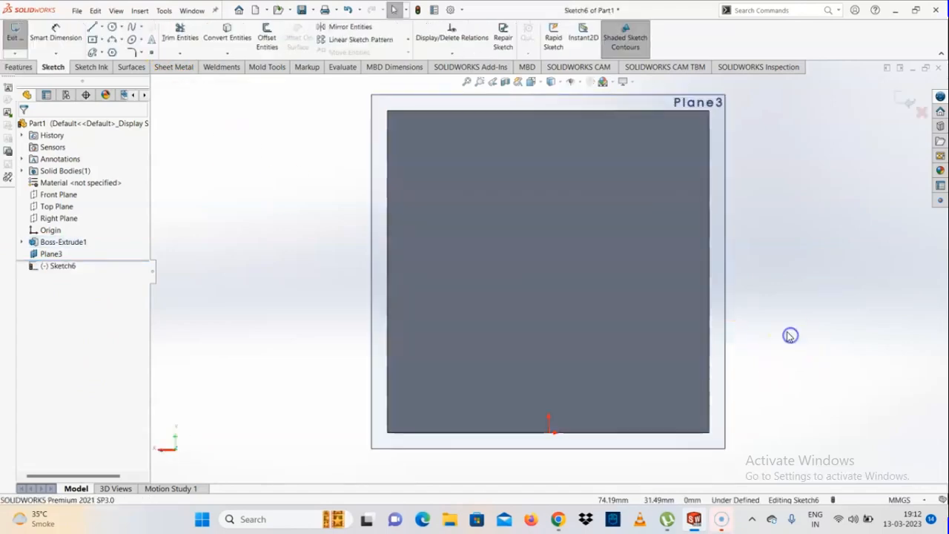
Sketch a circle about 21 mm in diameter near the upper-left corner of the end face
click(121, 28)
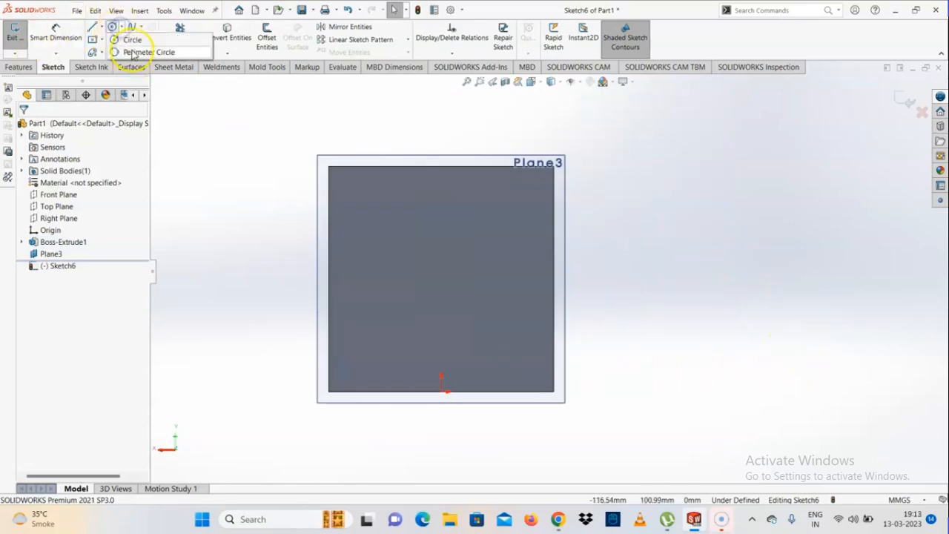
click(130, 40)
drag(372, 213, 388, 228)
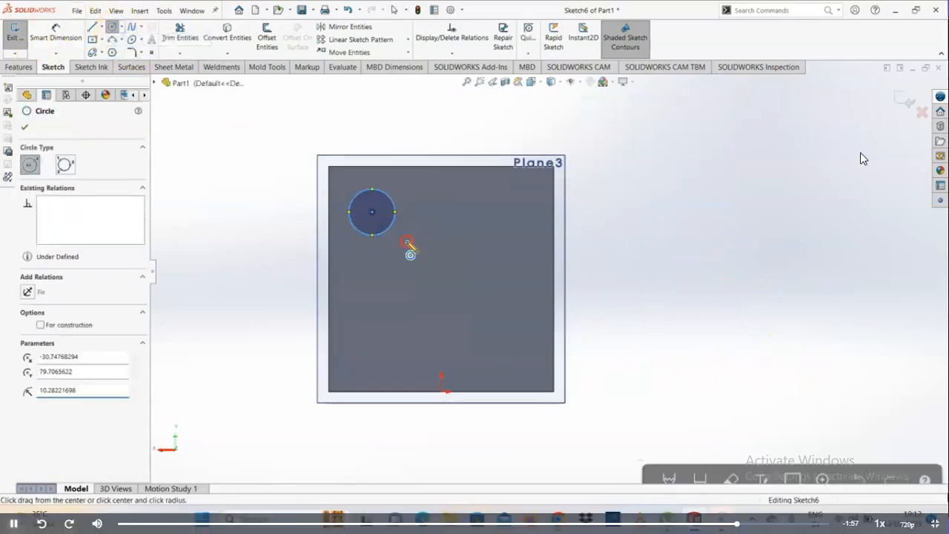
right_click(406, 242)
click(434, 250)
Dimension the circle's diameter as 20 mm
right_drag(223, 325, 217, 301)
click(361, 232)
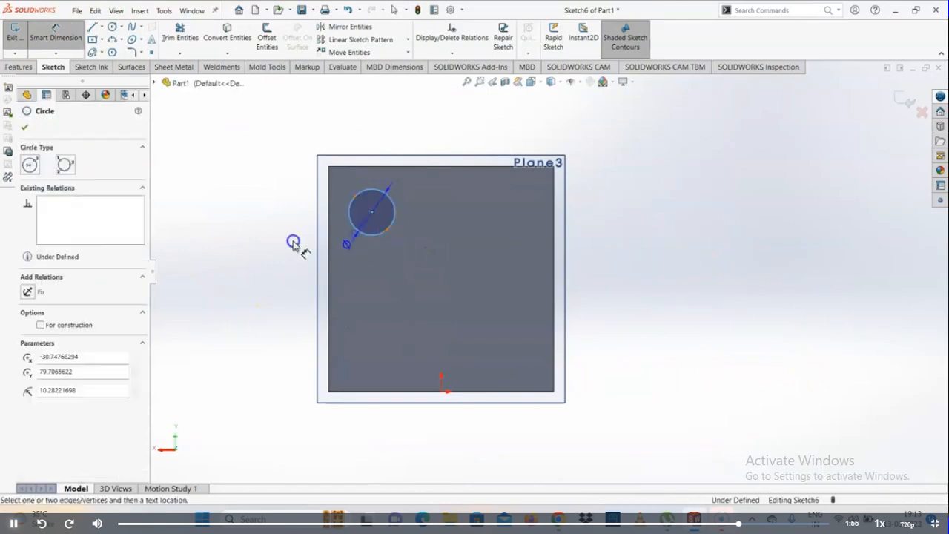
click(271, 222)
text(20)
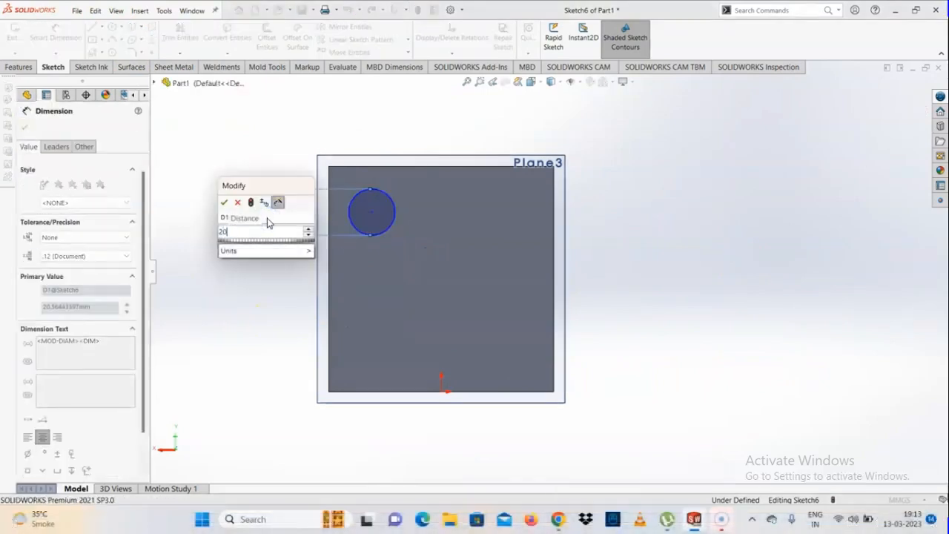
key(Return)
click(269, 243)
Dimension the circle's center 20 mm from the face's left edge and 20 mm from its upper edge
click(371, 212)
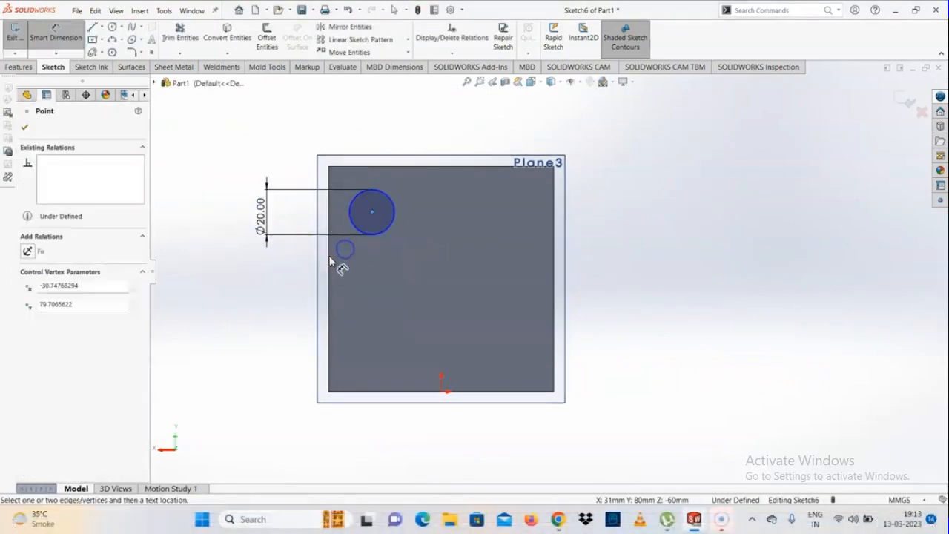
click(330, 261)
click(237, 306)
key(Return)
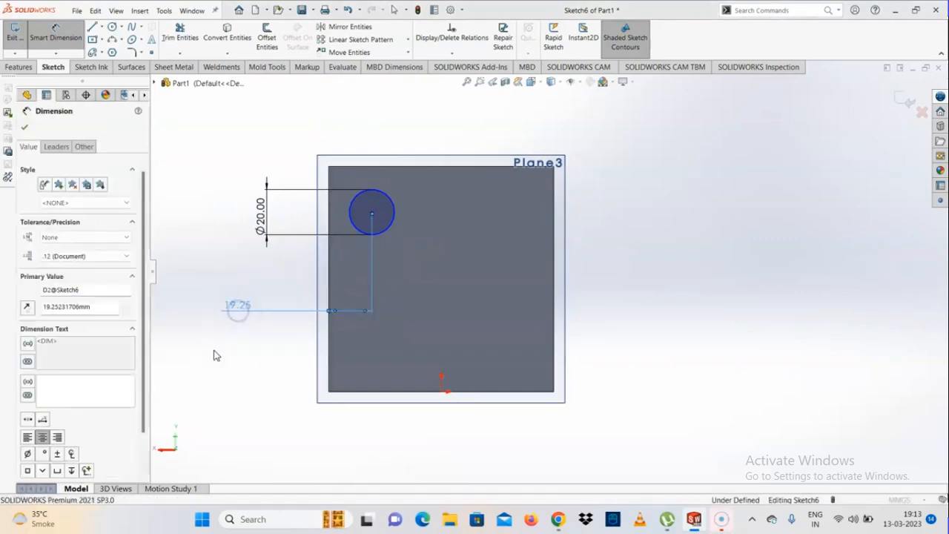
click(373, 212)
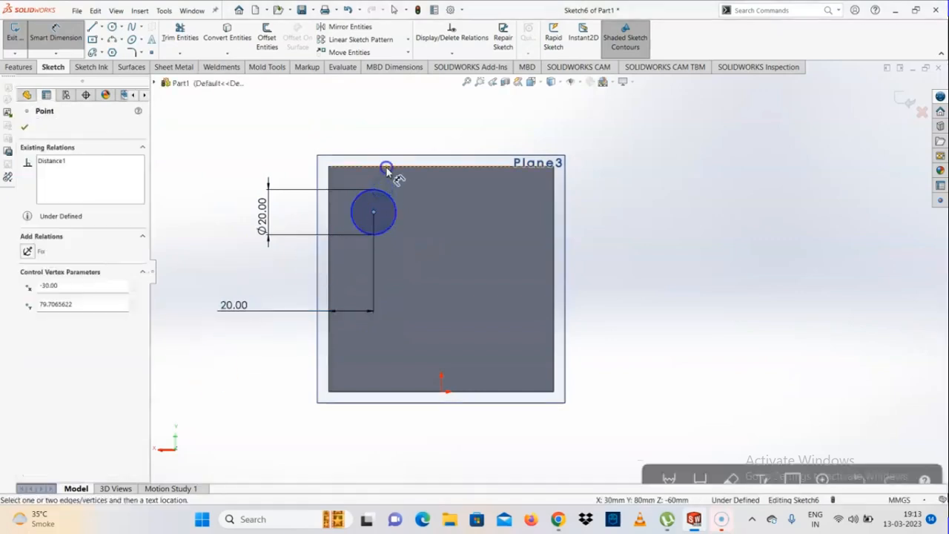
click(387, 166)
click(294, 153)
click(634, 248)
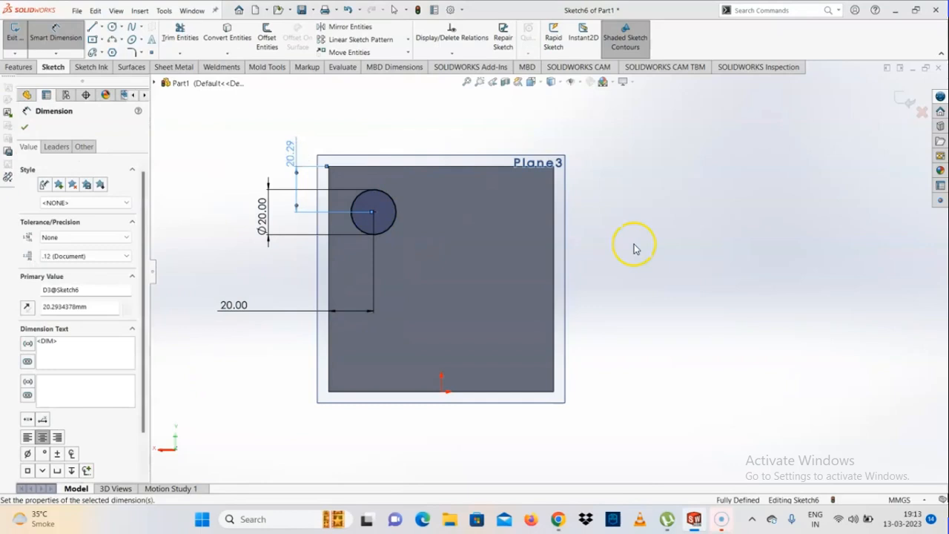
click(608, 252)
key(Escape)
Start a linear sketch pattern of the circle with two instances at 50 mm spacing along X and two at 50 mm downward along Y
scroll(607, 252, up, 2)
drag(625, 169, 379, 306)
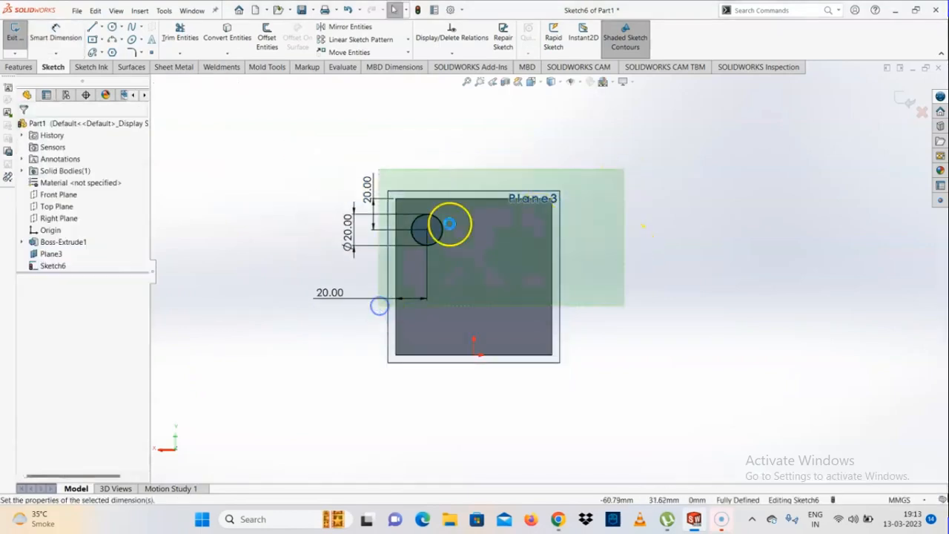
scroll(427, 215, up, 1)
click(359, 39)
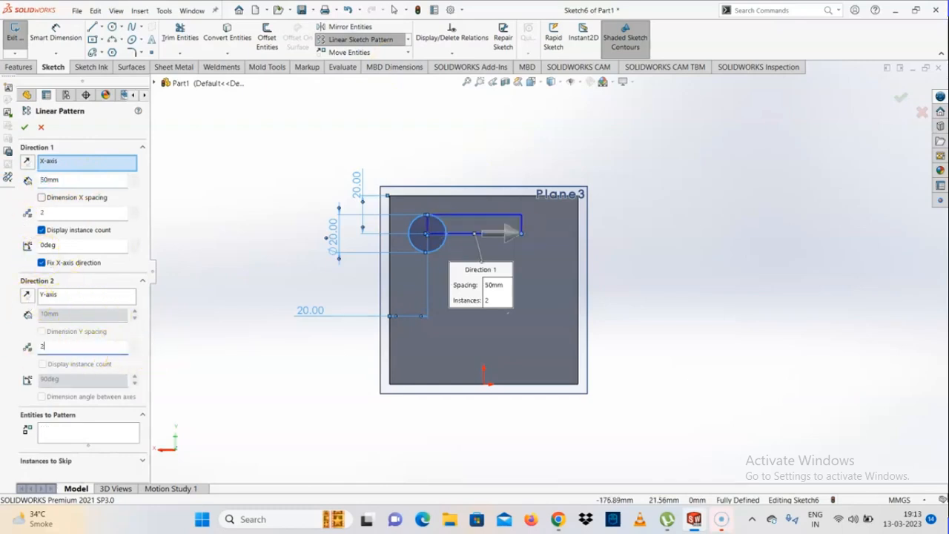
click(26, 294)
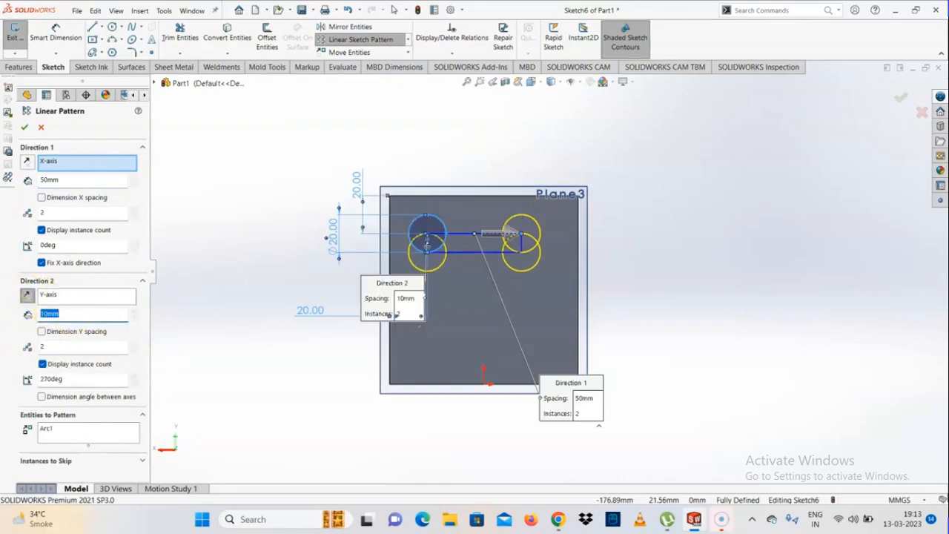
text(50)
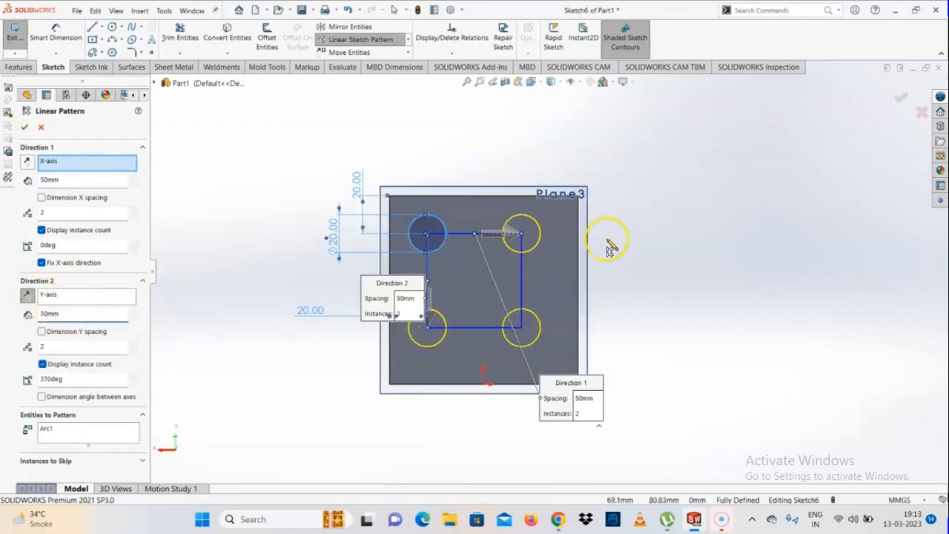
scroll(609, 244, down, 3)
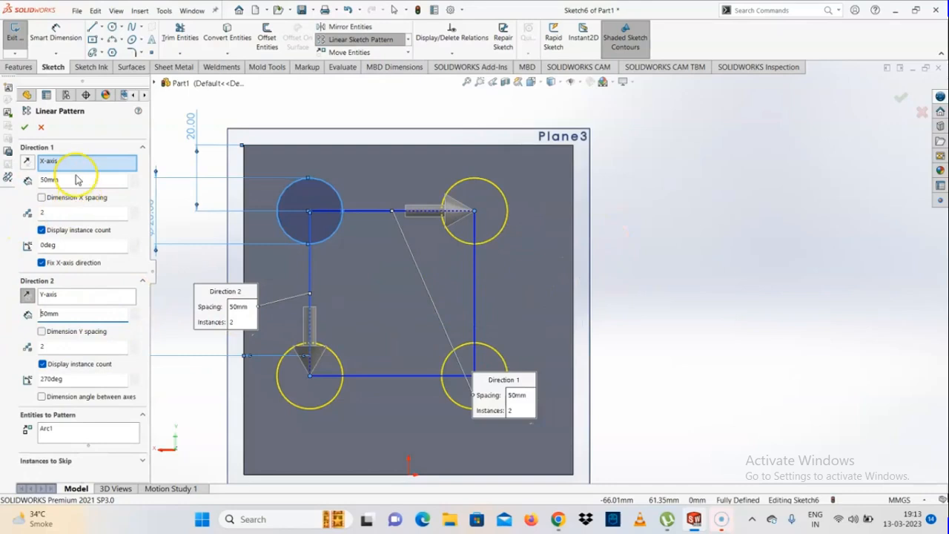
Set the pattern's X-axis direction to 30 mm spacing with 3 instances
click(97, 181)
text(30)
key(Return)
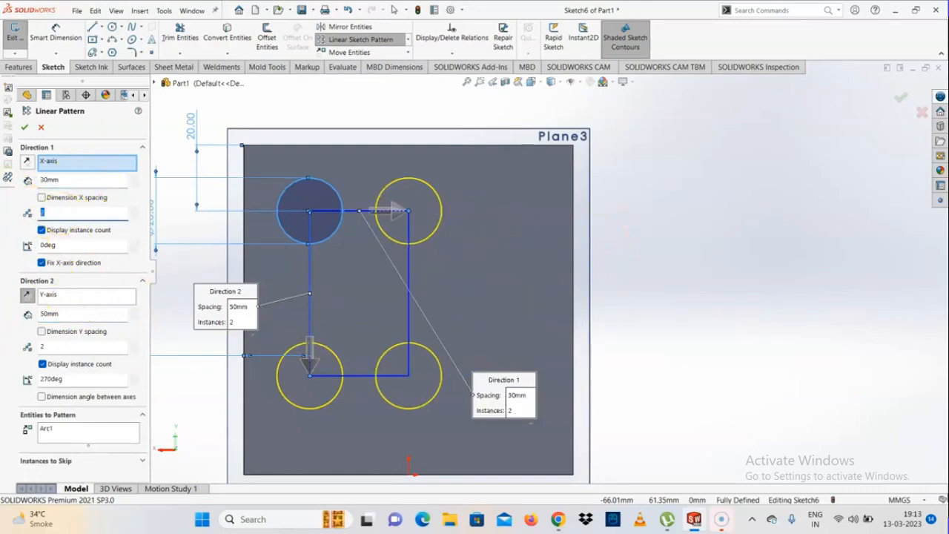
text(3)
scroll(442, 352, up, 2)
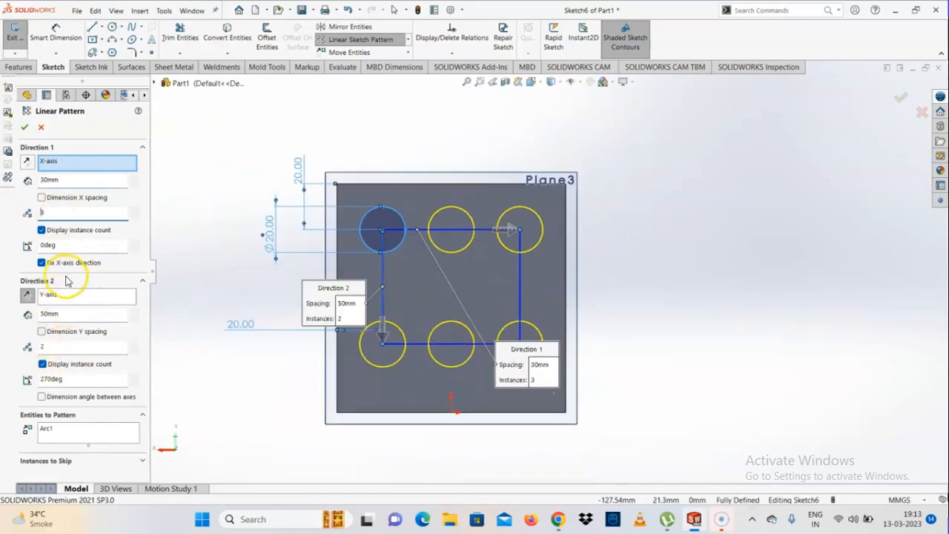
Set the pattern's Y-axis direction to 30 mm spacing with 3 instances and accept the linear pattern
click(80, 314)
text(30)
key(Return)
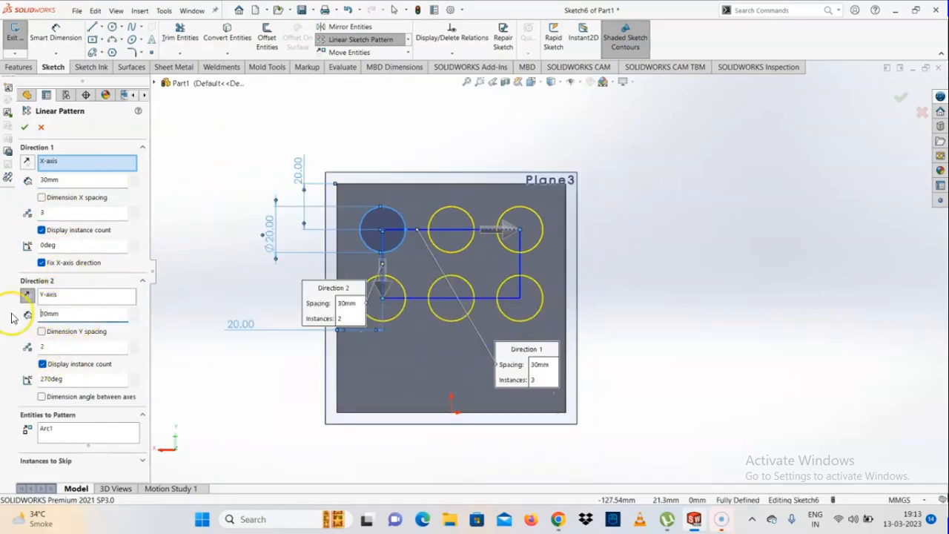
key(Return)
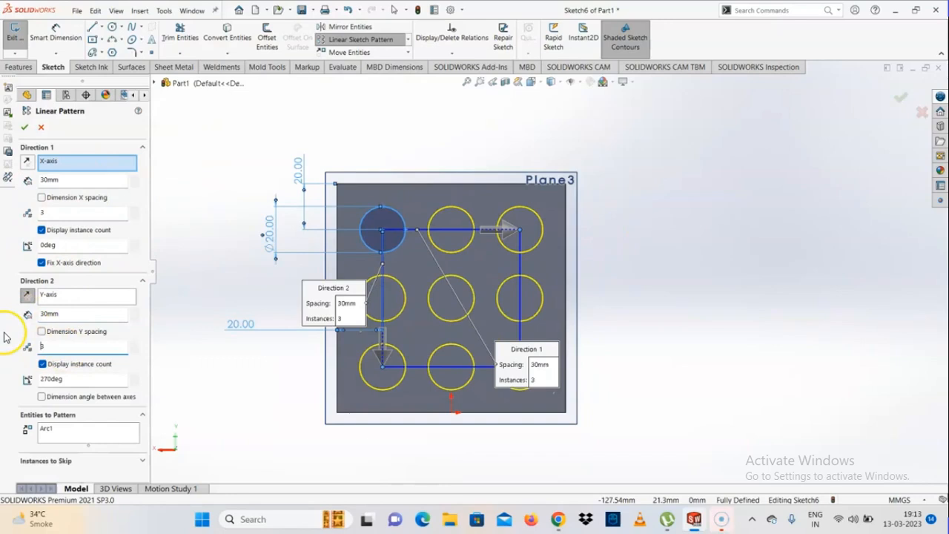
click(24, 127)
click(244, 195)
Dimension the horizontal center distance between the first two circles in the upper row
scroll(443, 252, down, 2)
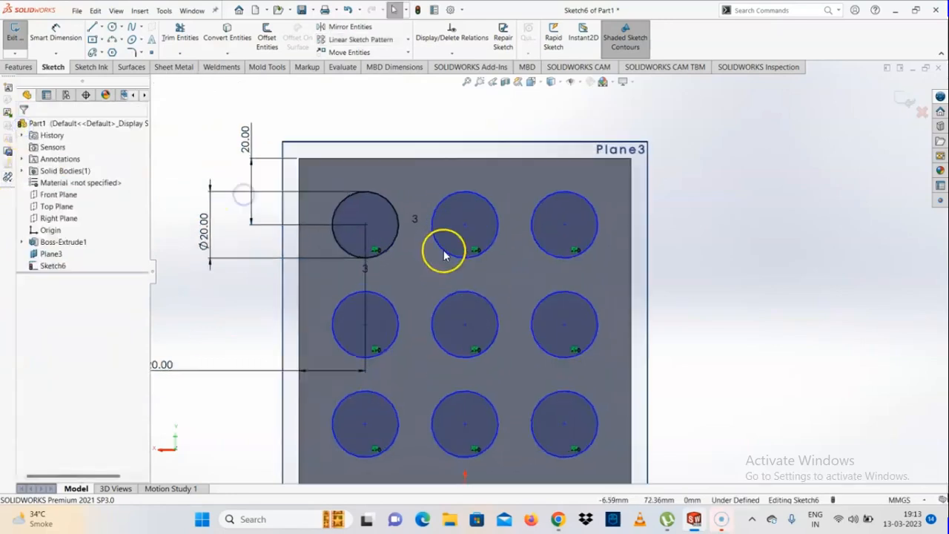
scroll(520, 286, up, 4)
scroll(615, 292, down, 2)
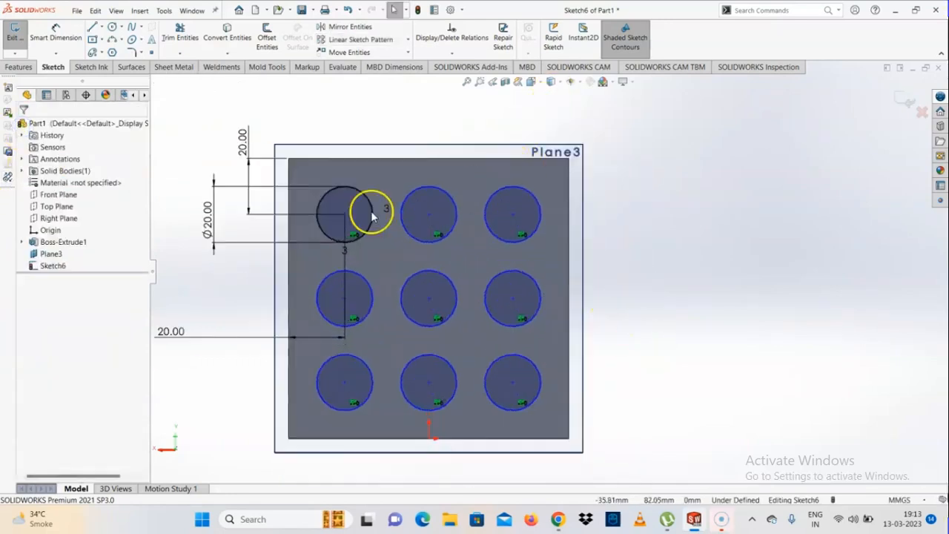
click(51, 28)
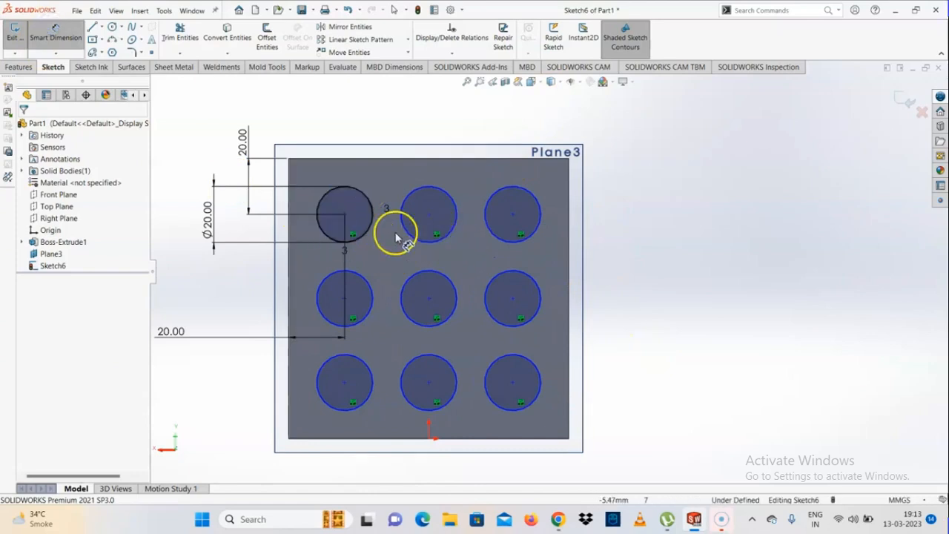
scroll(469, 252, down, 2)
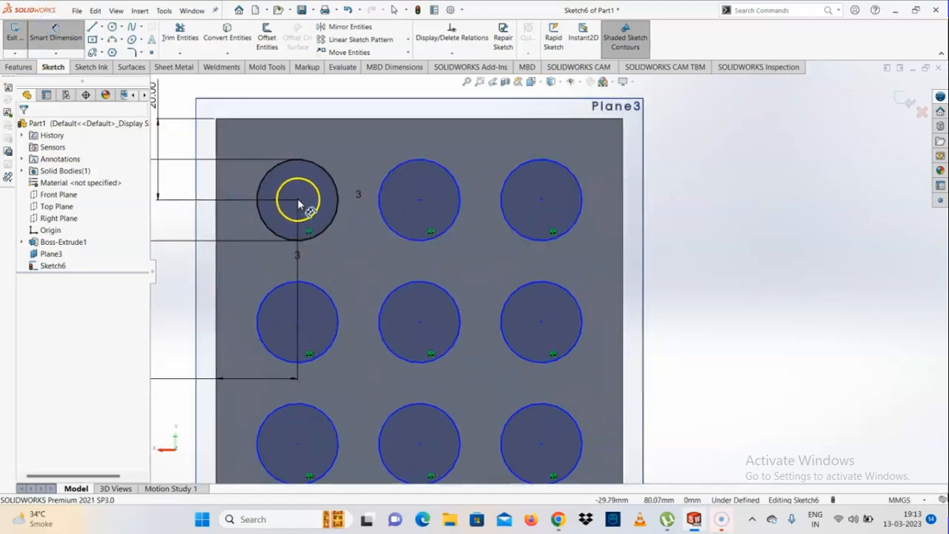
click(297, 199)
click(419, 201)
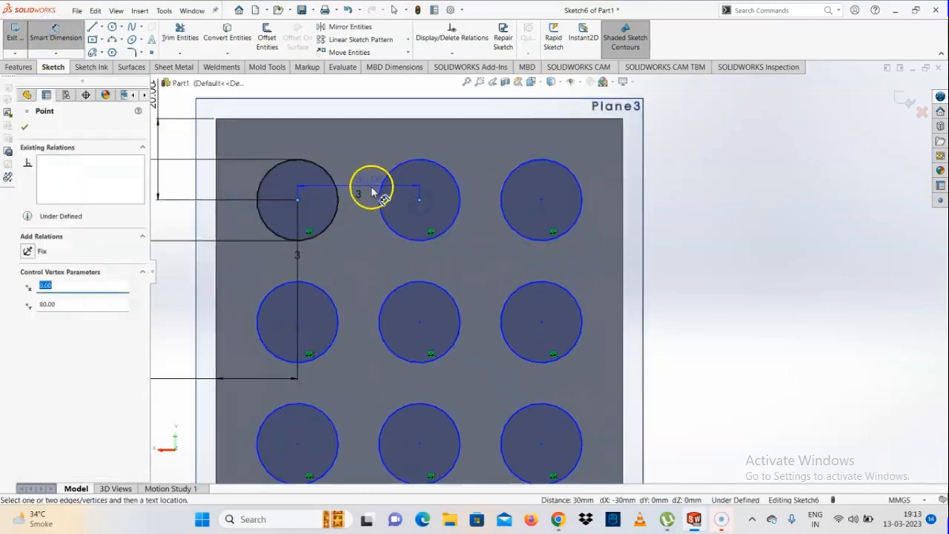
scroll(372, 192, up, 3)
click(460, 156)
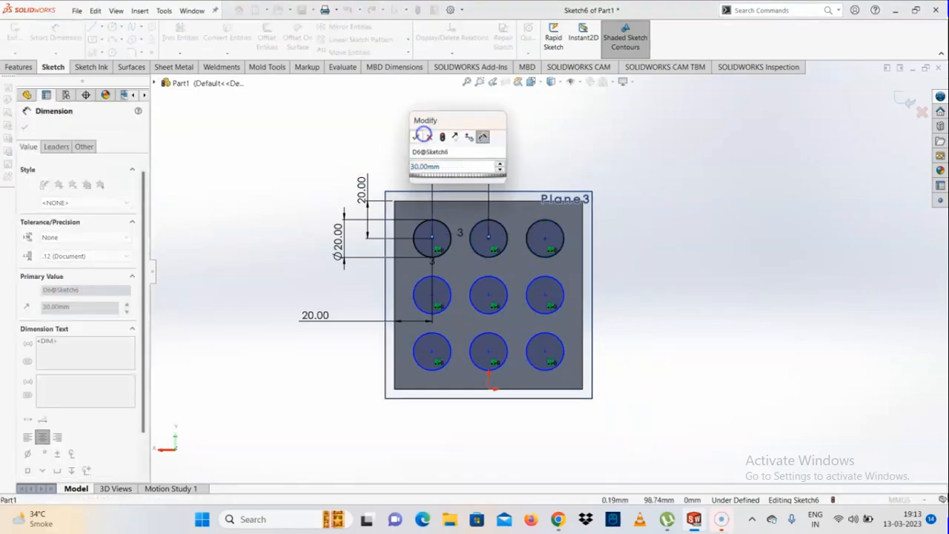
click(416, 137)
scroll(483, 218, down, 3)
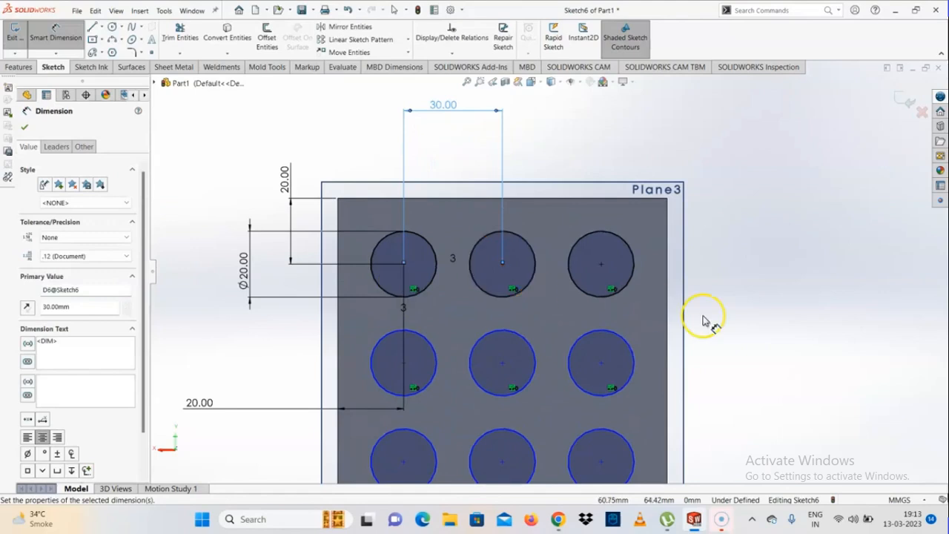
key(Escape)
key(Escape)
scroll(564, 280, up, 2)
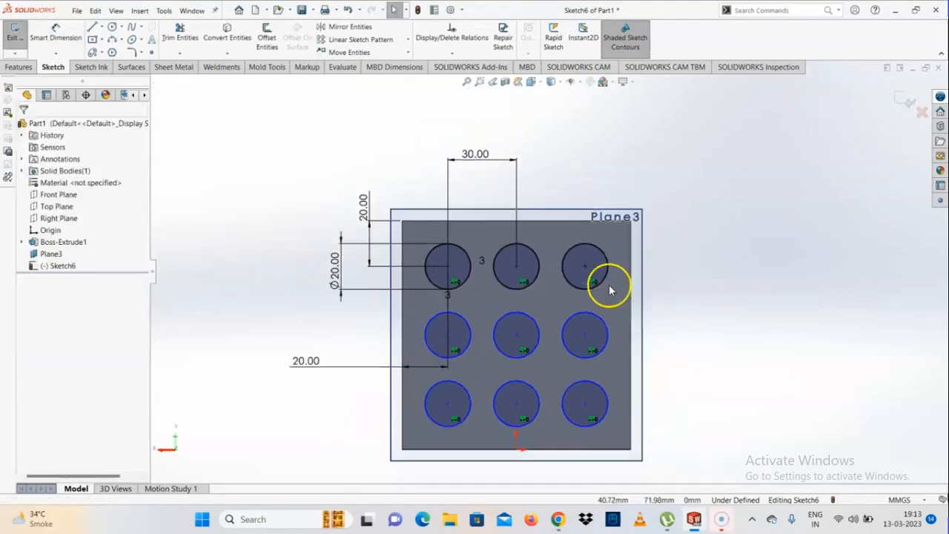
Dimension the vertical center distance between the upper two circles in the left column
click(55, 34)
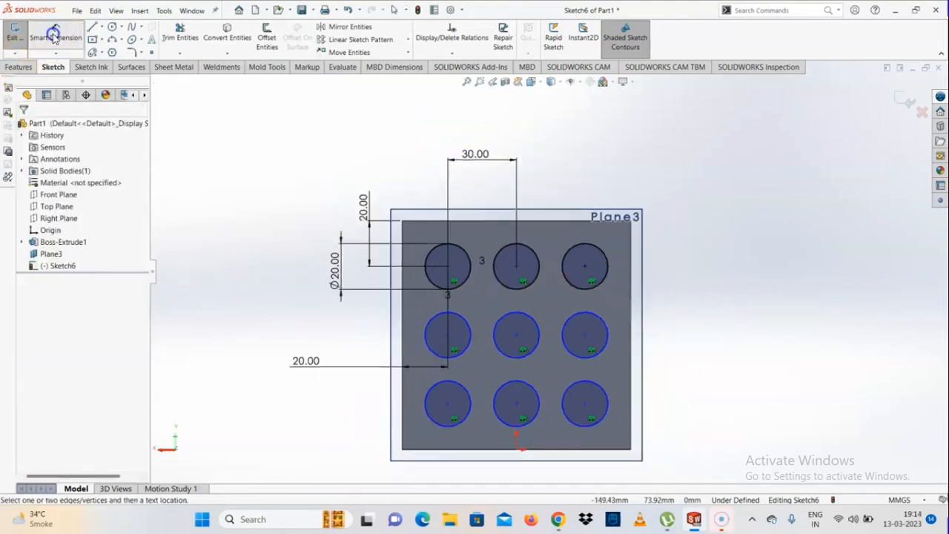
click(447, 265)
click(447, 334)
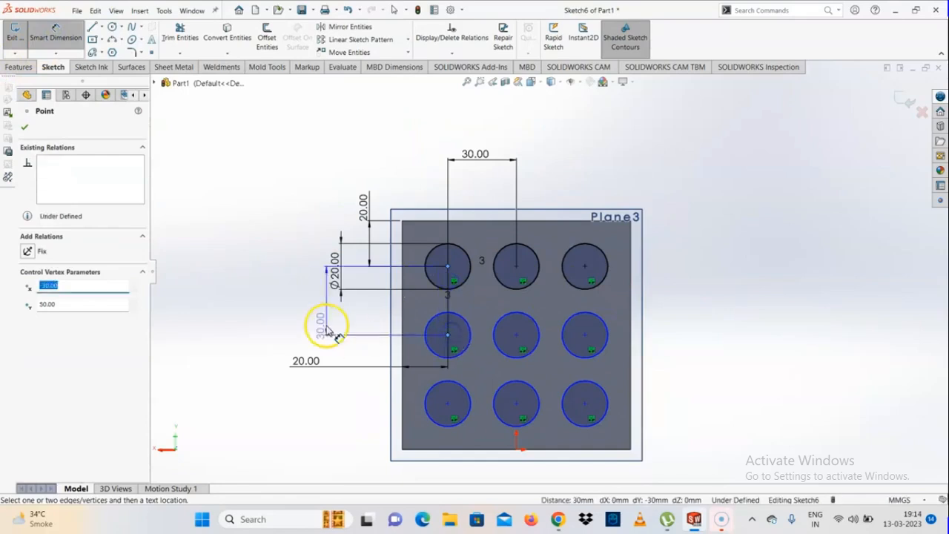
click(324, 326)
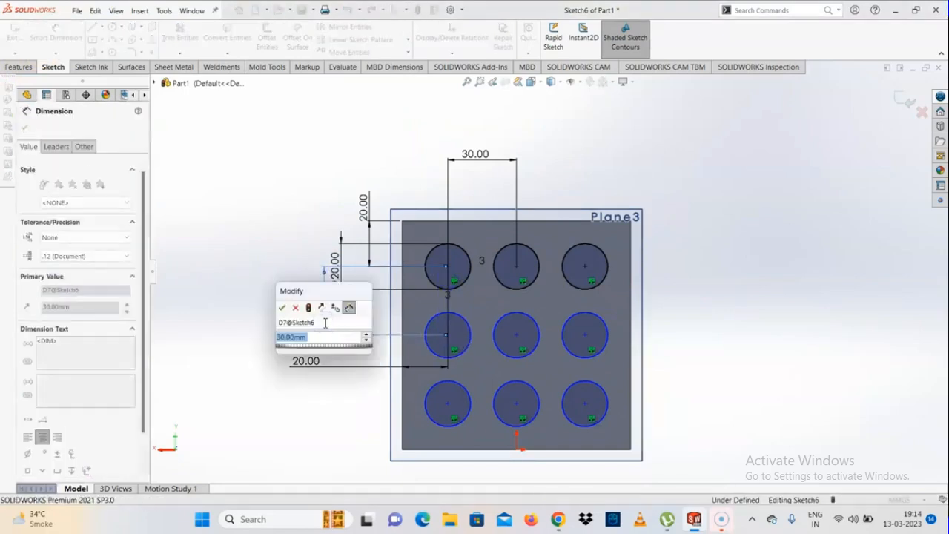
key(Return)
click(254, 305)
Try to dimension the vertical center distance between the lower two circles in the left column
click(426, 356)
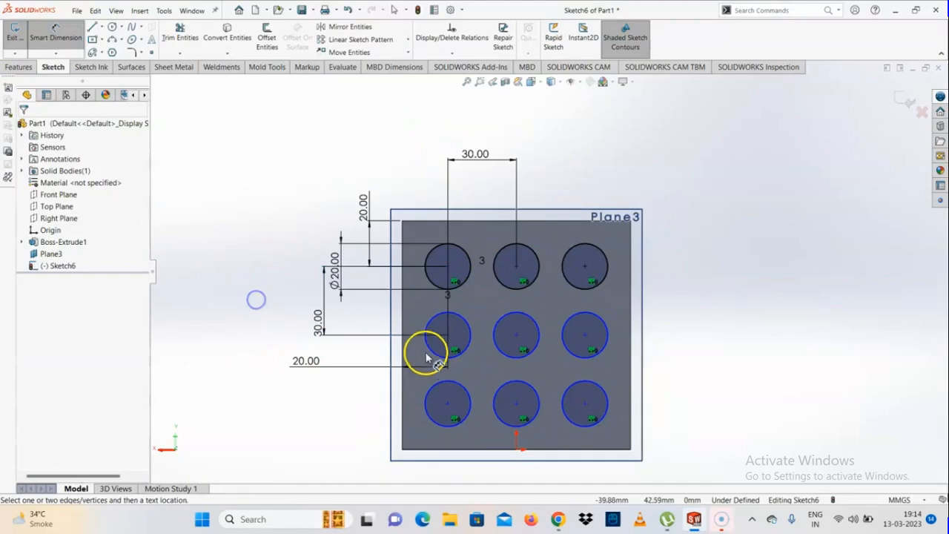
click(448, 335)
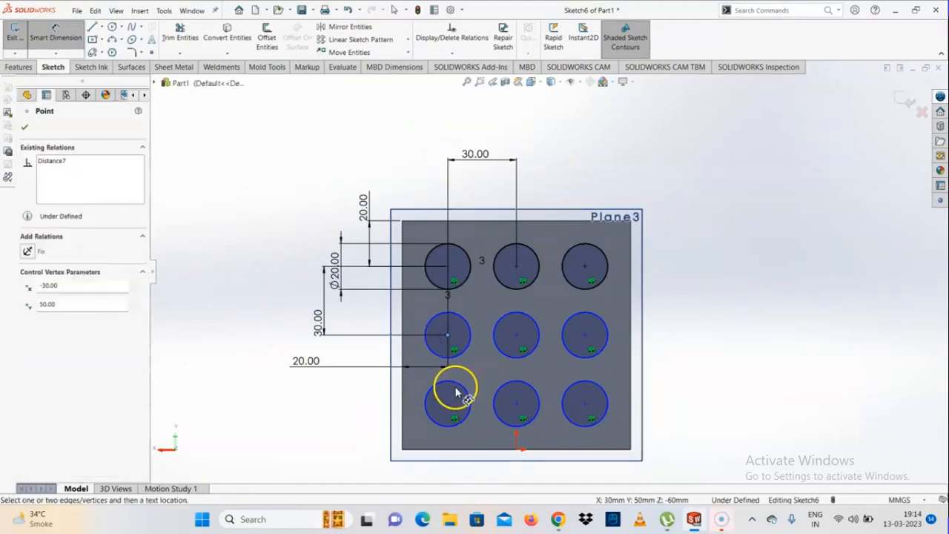
key(Escape)
click(56, 33)
click(448, 335)
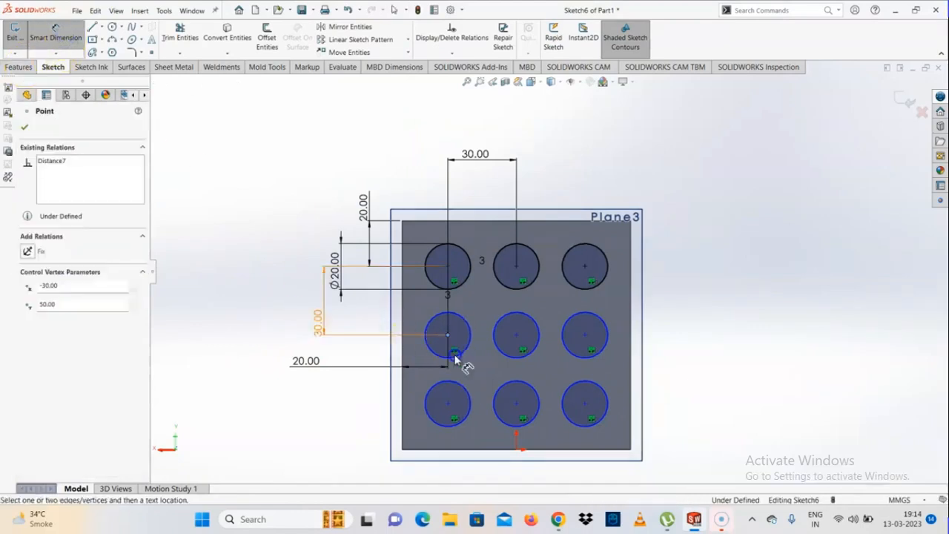
click(448, 404)
click(338, 383)
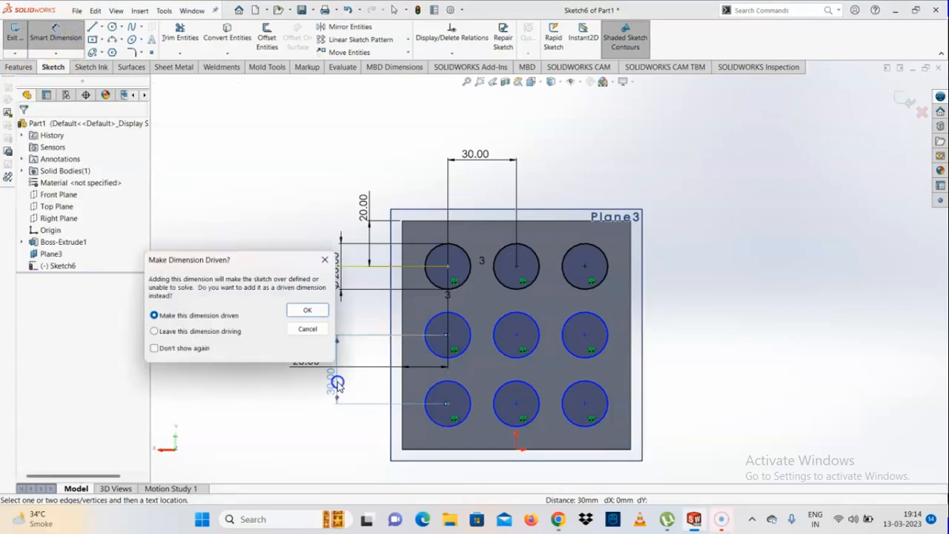
key(Return)
scroll(529, 284, down, 2)
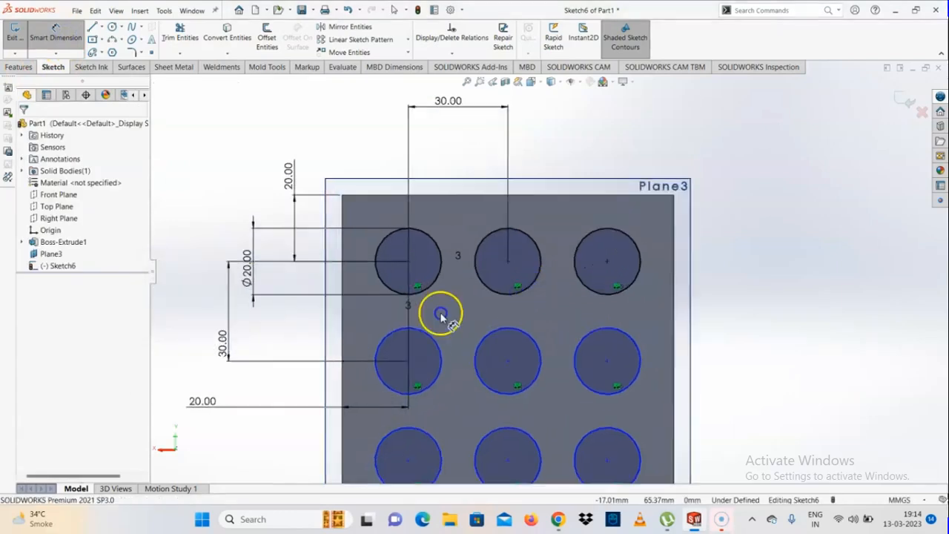
key(Escape)
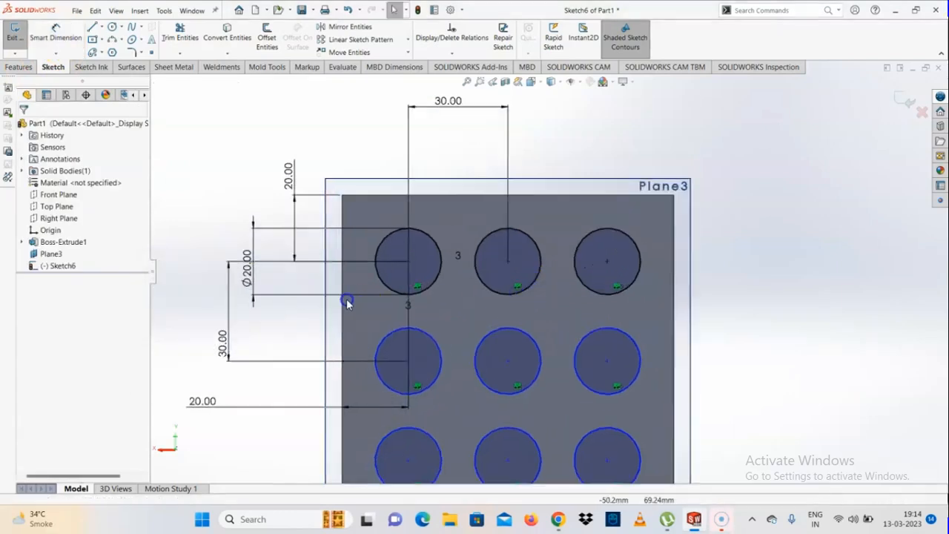
Set the horizontal center distance between the first two upper-row circles to 25 mm
double_click(448, 101)
text(25)
key(Return)
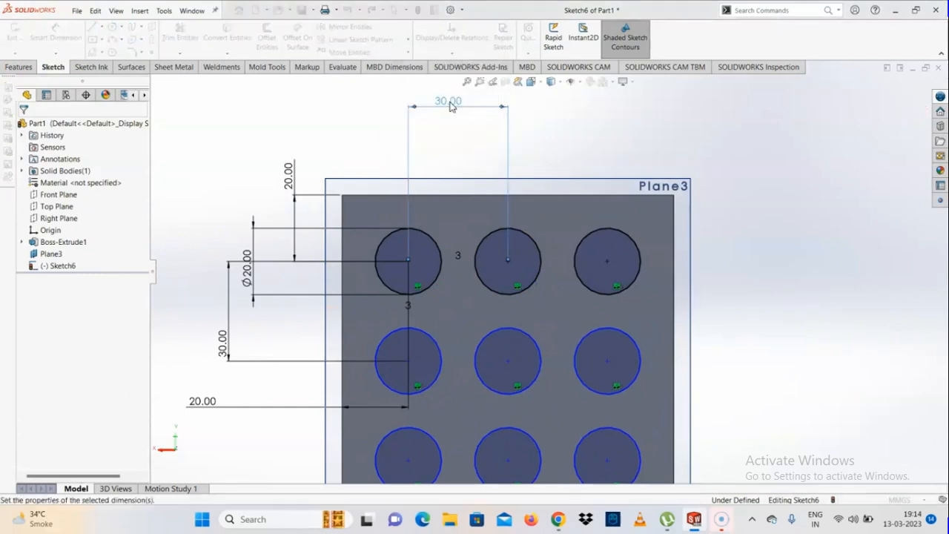
scroll(563, 325, up, 3)
scroll(563, 324, down, 3)
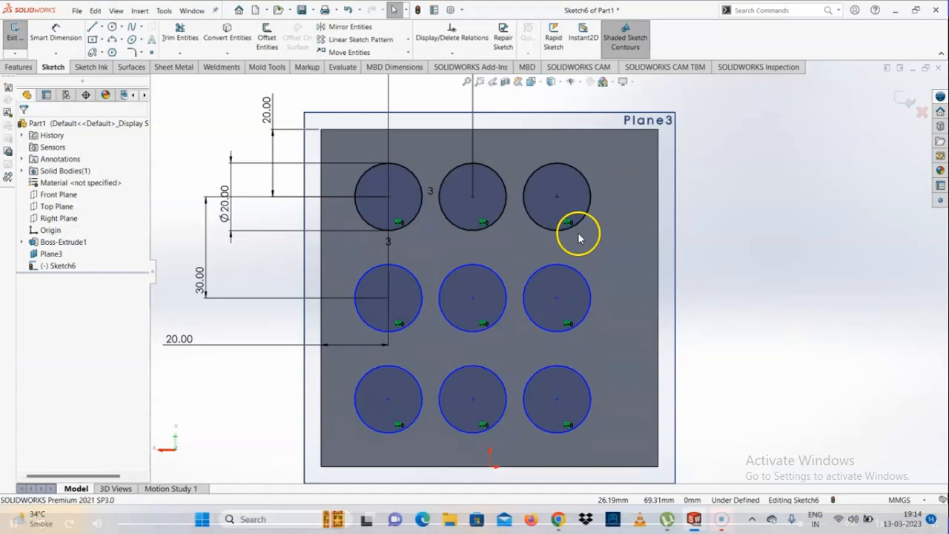
Set the vertical center distance between the upper two left-column circles to 25 mm
scroll(561, 233, up, 2)
double_click(303, 286)
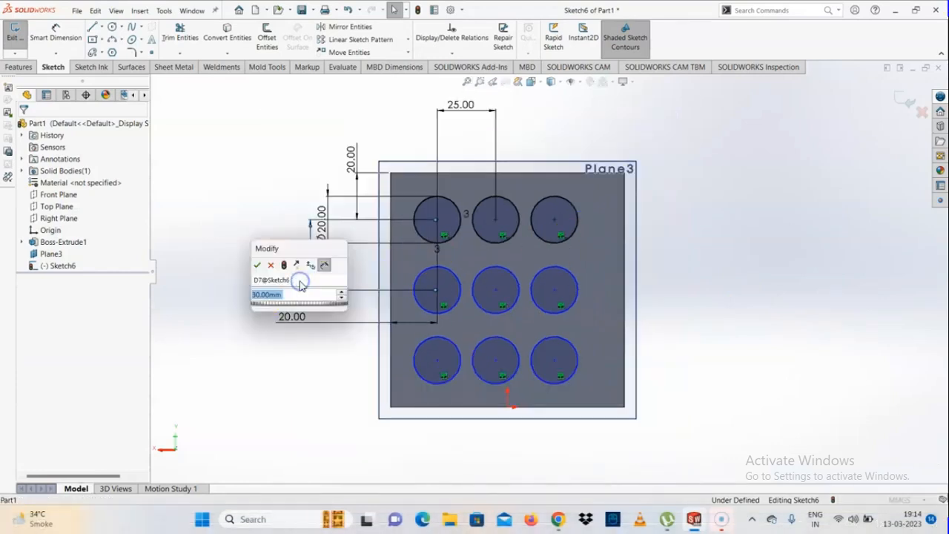
key(Return)
click(310, 380)
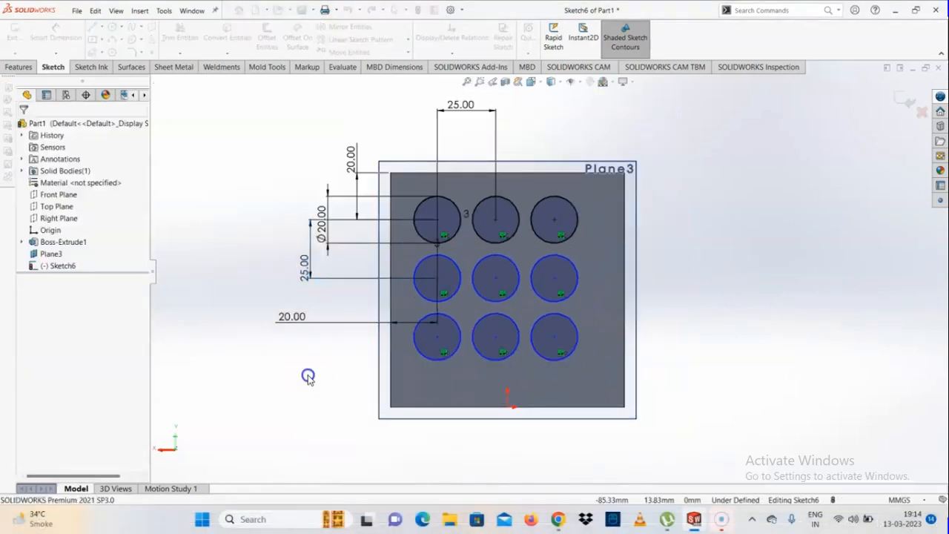
Cut the nine patterned circles through the block with an Extruded Cut using the Through All - Both end condition
click(20, 67)
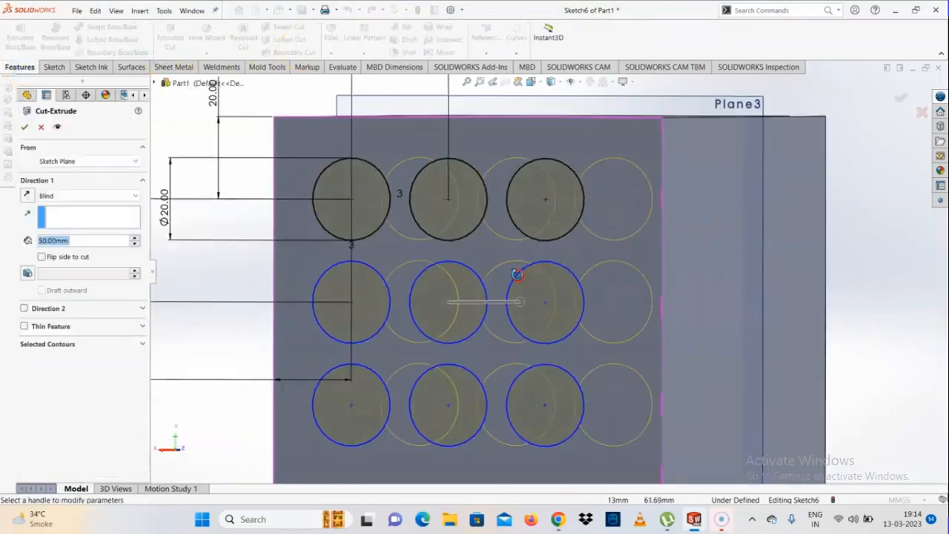
click(69, 196)
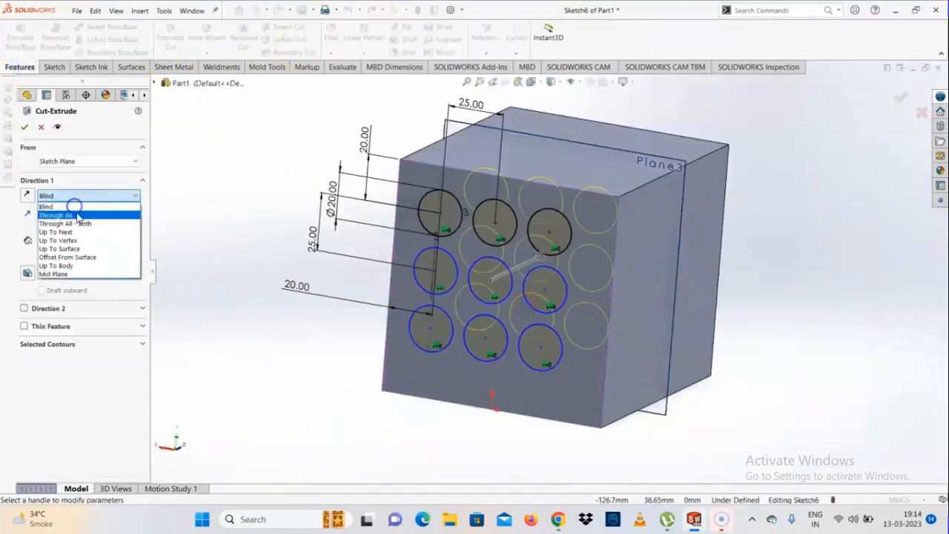
click(78, 215)
click(24, 127)
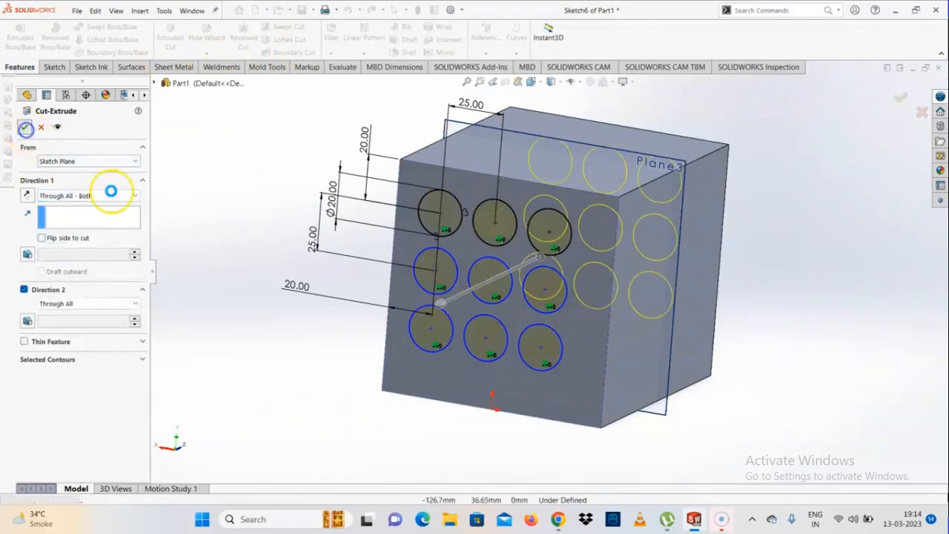
middle_drag(487, 254, 461, 314)
scroll(461, 313, up, 4)
scroll(592, 285, down, 3)
middle_drag(555, 324, 537, 330)
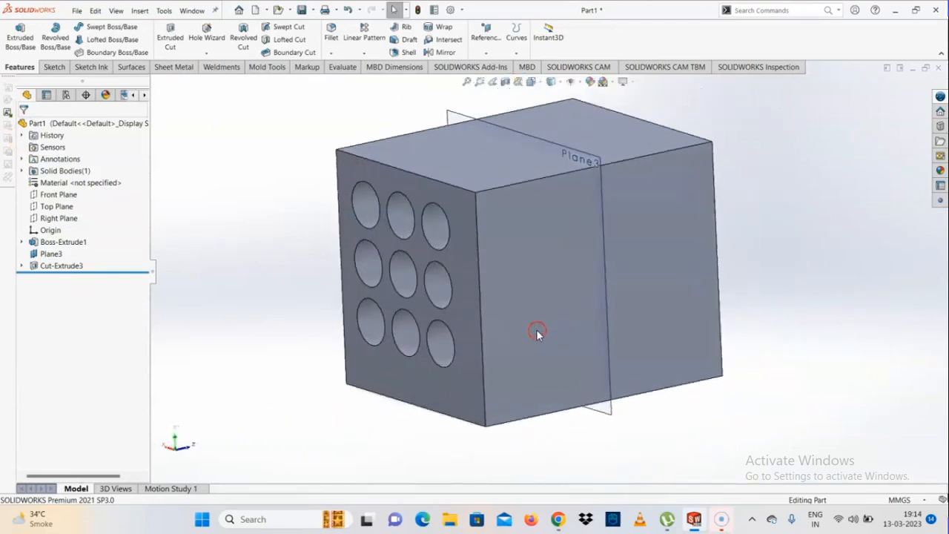
scroll(536, 330, up, 4)
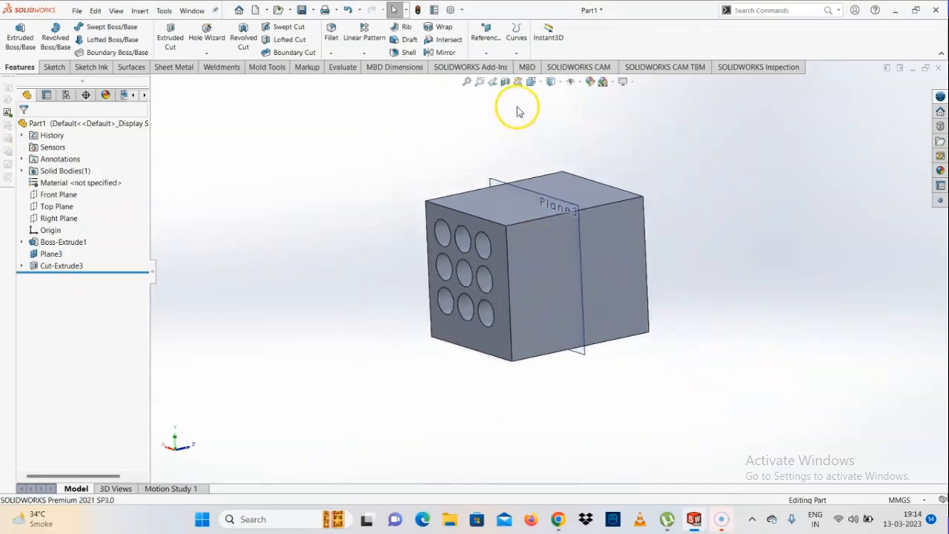
Open the sketch under the nine-hole cut feature Cut-Extrude3 for editing
scroll(526, 250, down, 3)
middle_drag(525, 250, 544, 284)
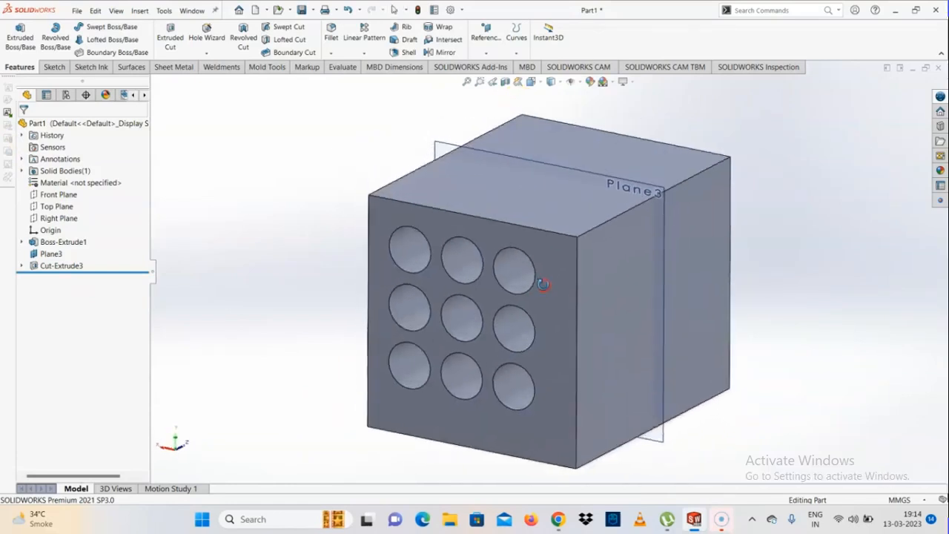
click(49, 266)
click(22, 266)
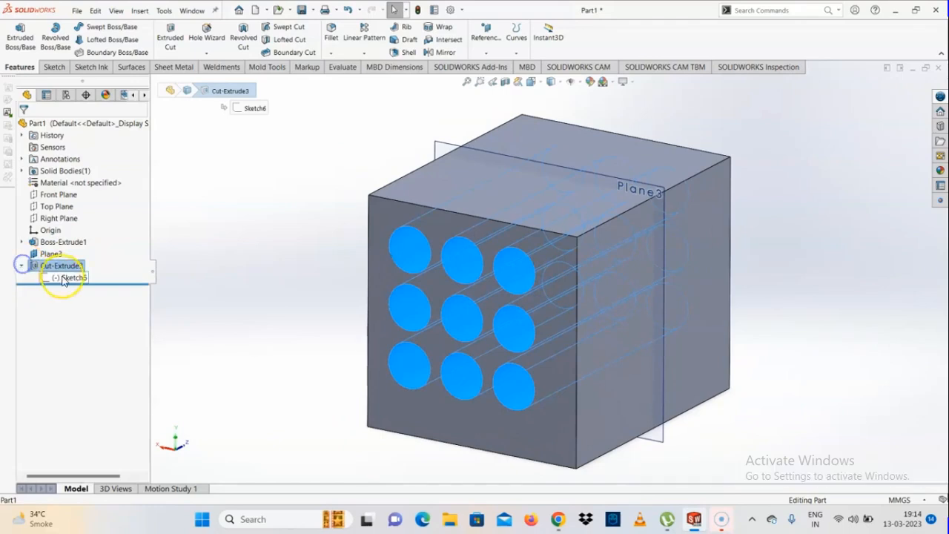
click(68, 277)
click(67, 248)
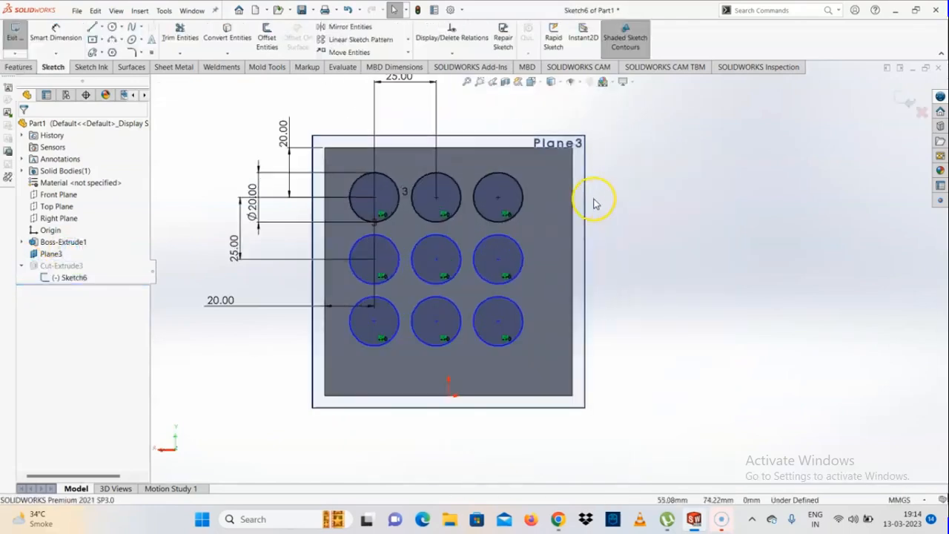
Delete all nine patterned circles with their dimensions from the cut's sketch, and exit the sketch with a rebuild anyway
drag(740, 141, 310, 446)
key(Delete)
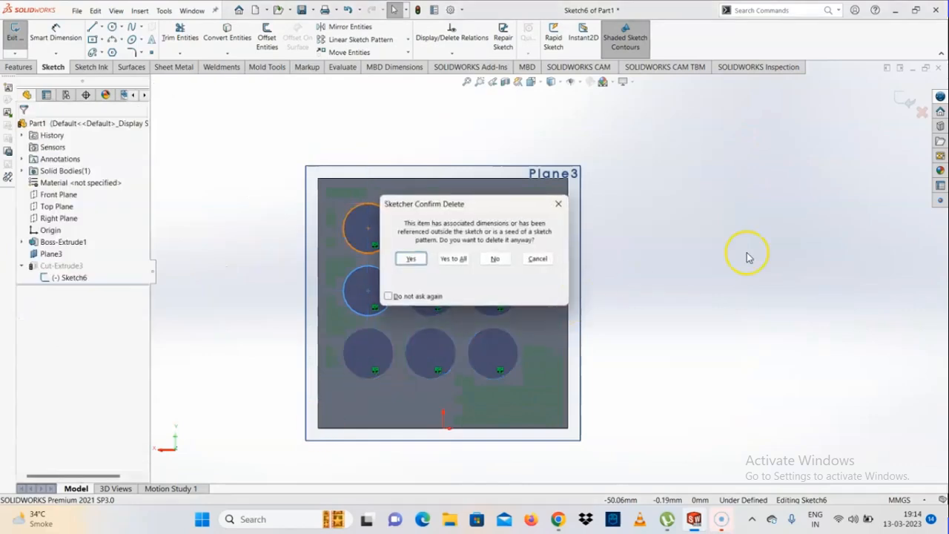
click(428, 265)
click(903, 99)
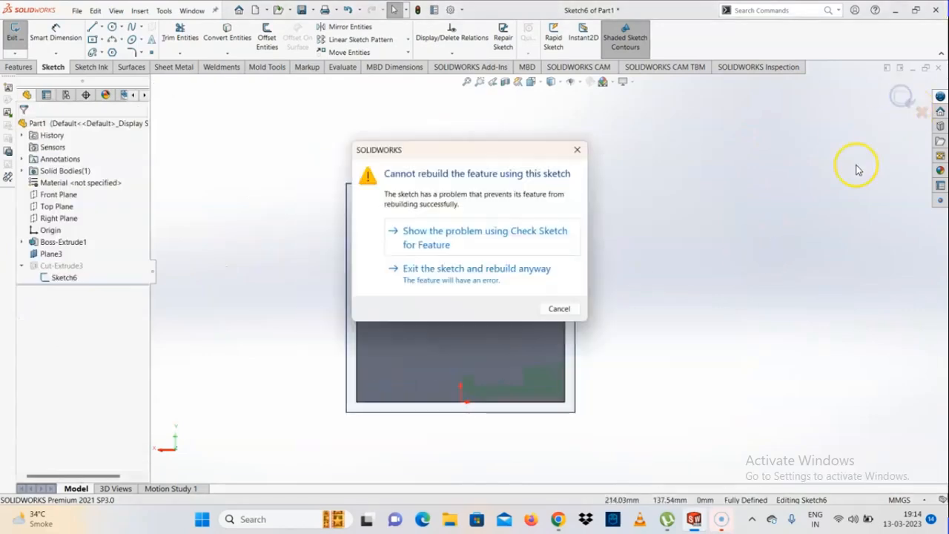
click(509, 270)
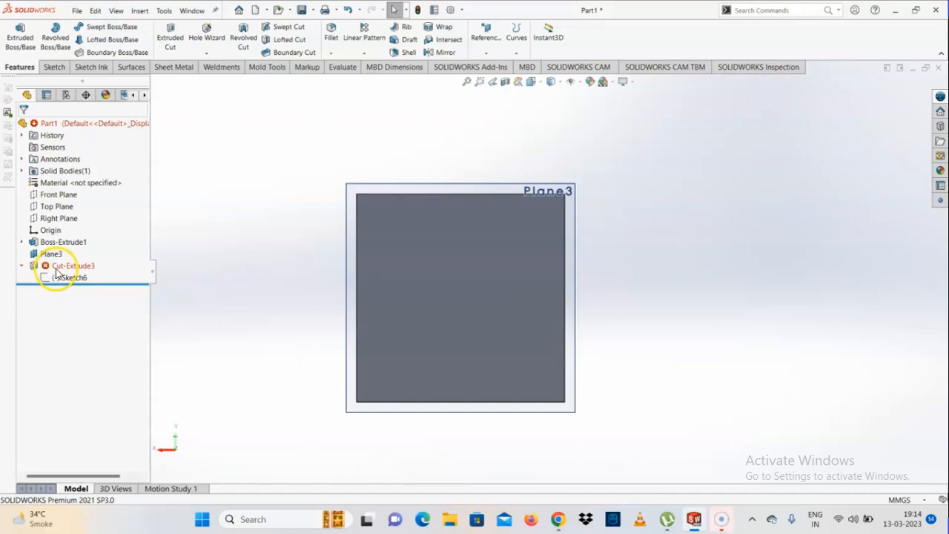